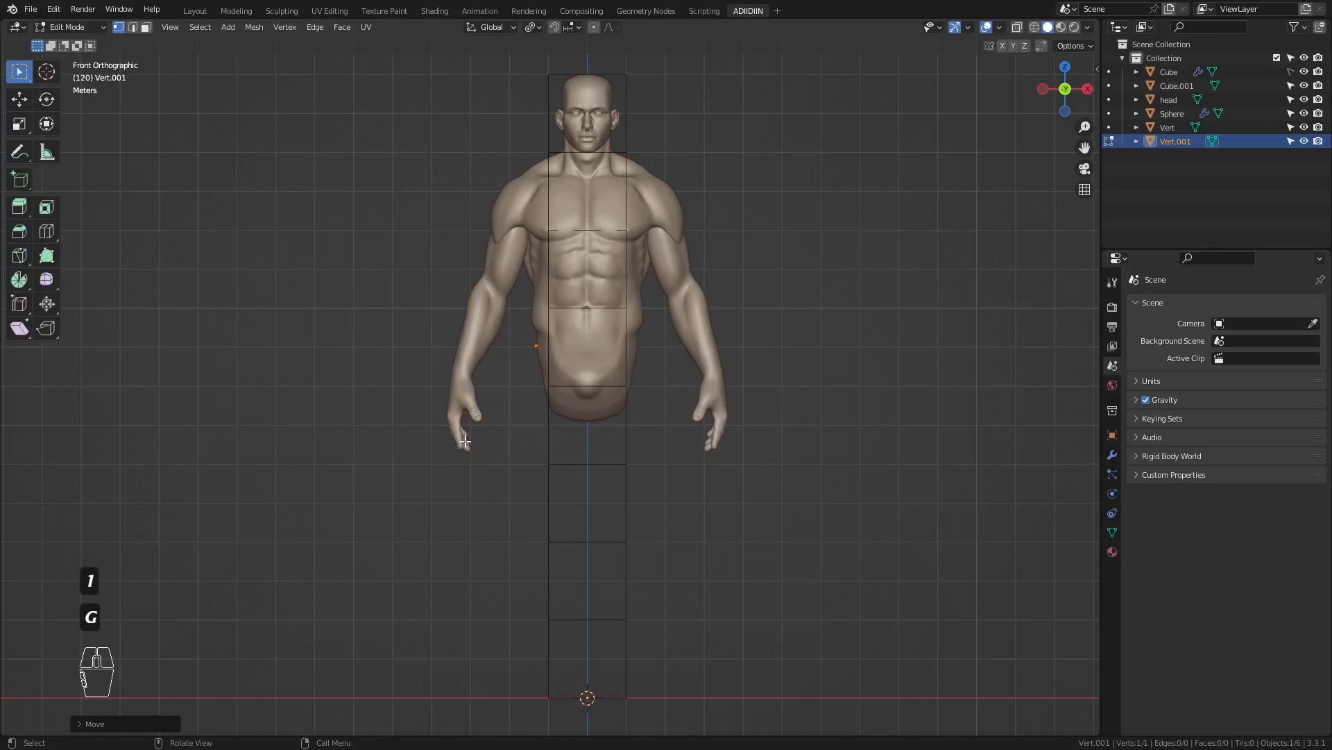
- Extrude the hip vertex diagonally down to the knee, and extrude again straight down along Z to the ankle
key(e)
click(500, 621)
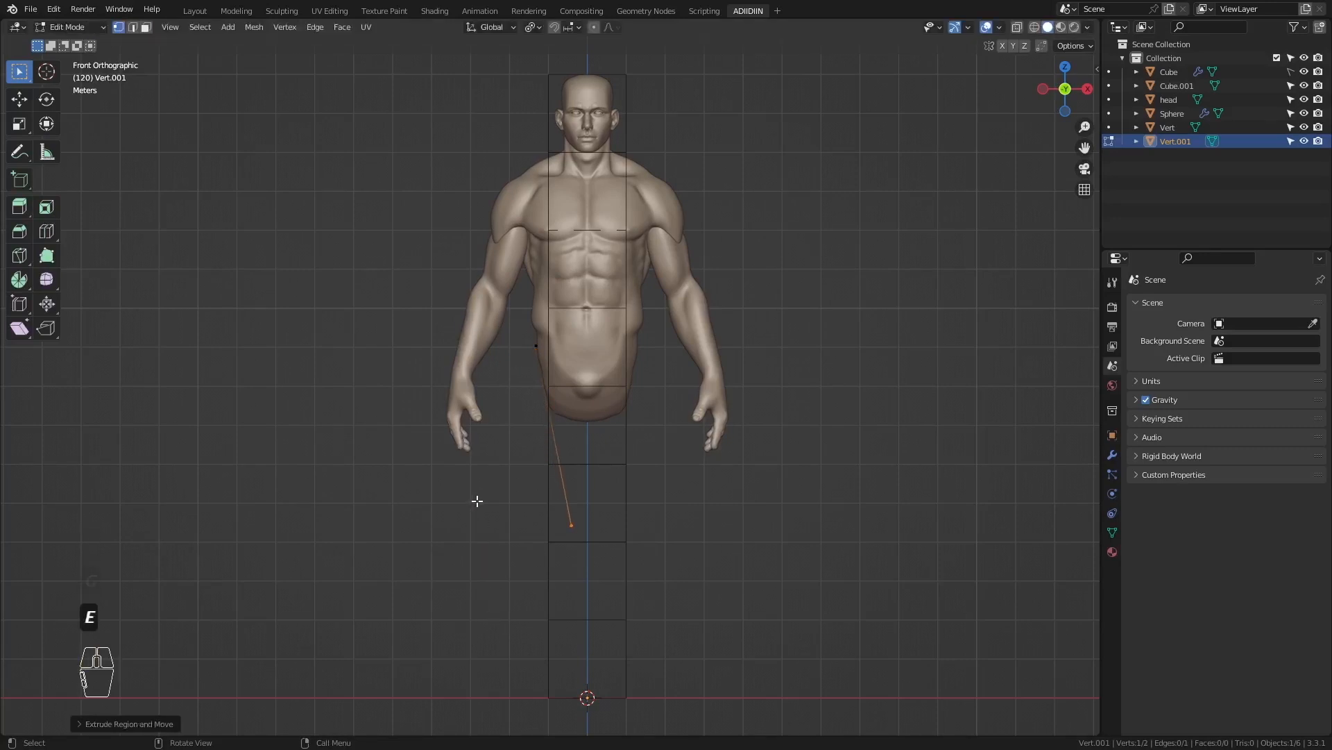
key(e)
key(z)
click(469, 646)
- Move the ankle vertex back about 0.91 m along Y, extrude the foot about 2 m forward along Y, and return to Object Mode
key(KP_3)
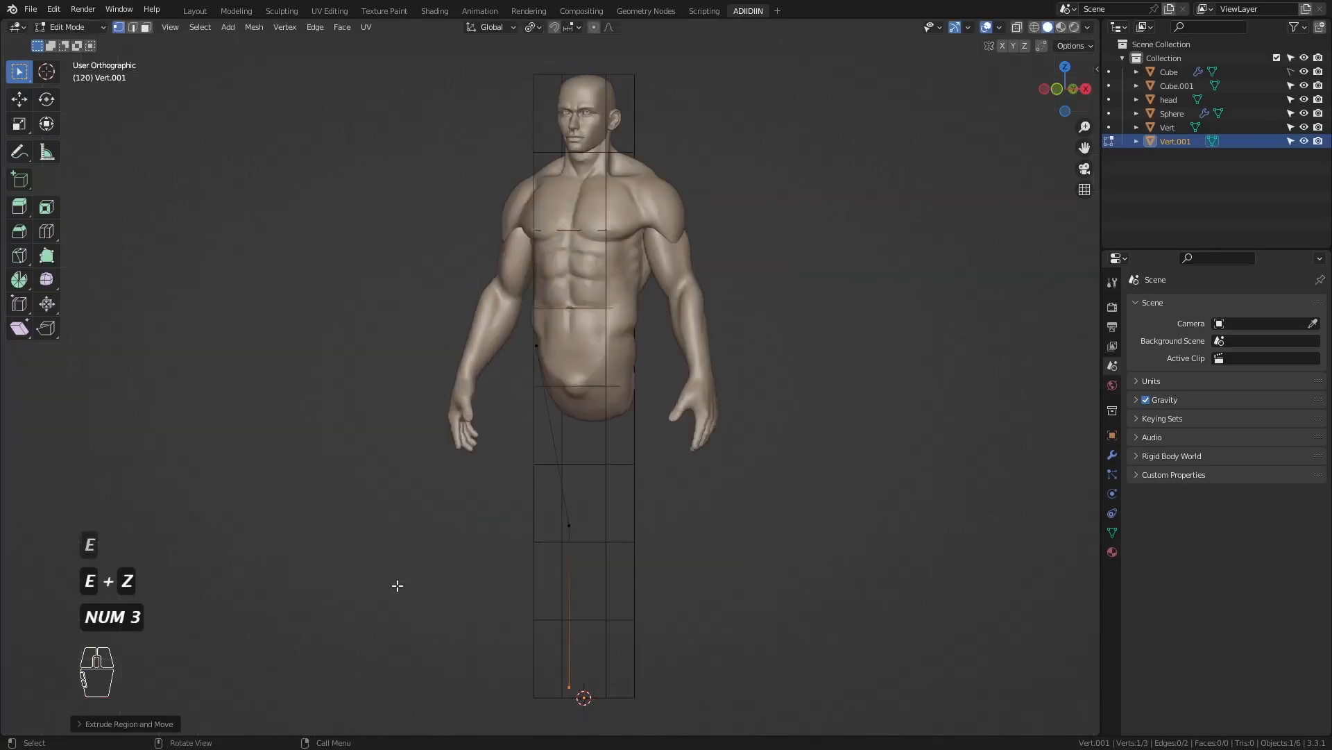
key(g)
key(y)
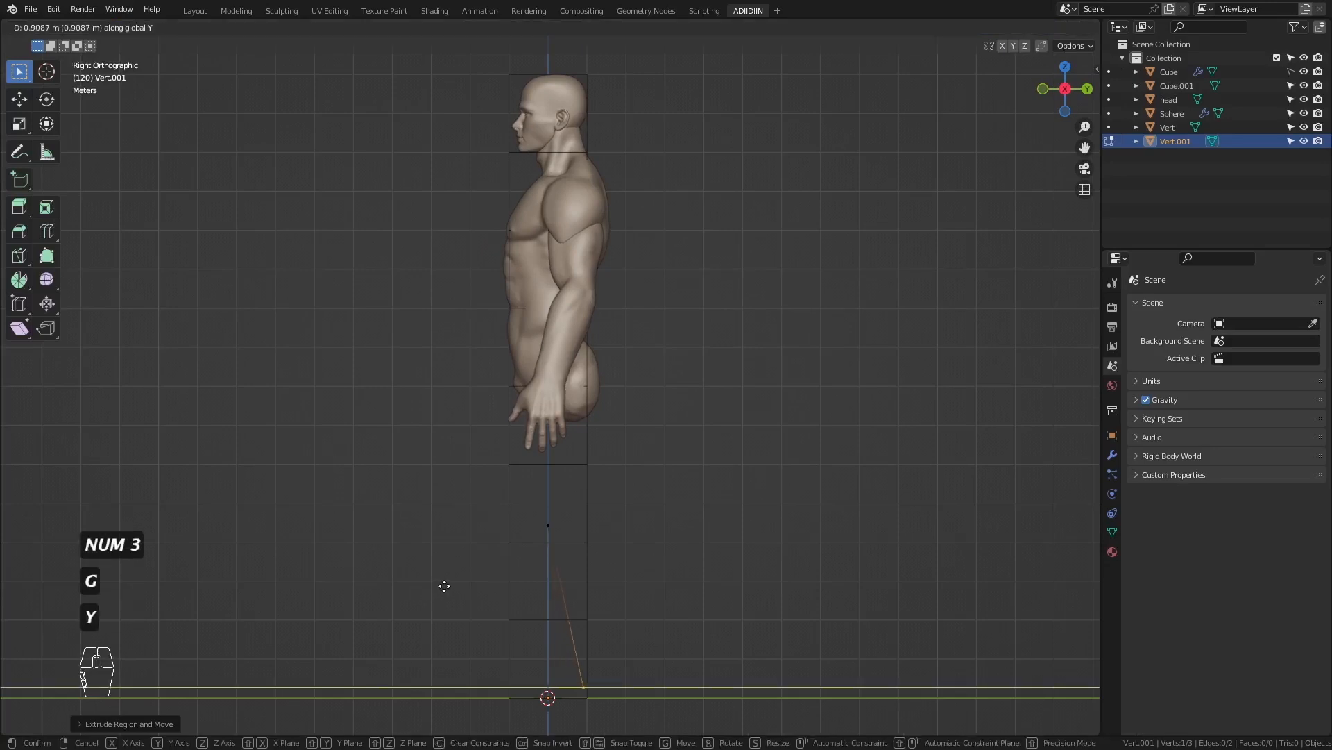
click(443, 585)
key(e)
key(y)
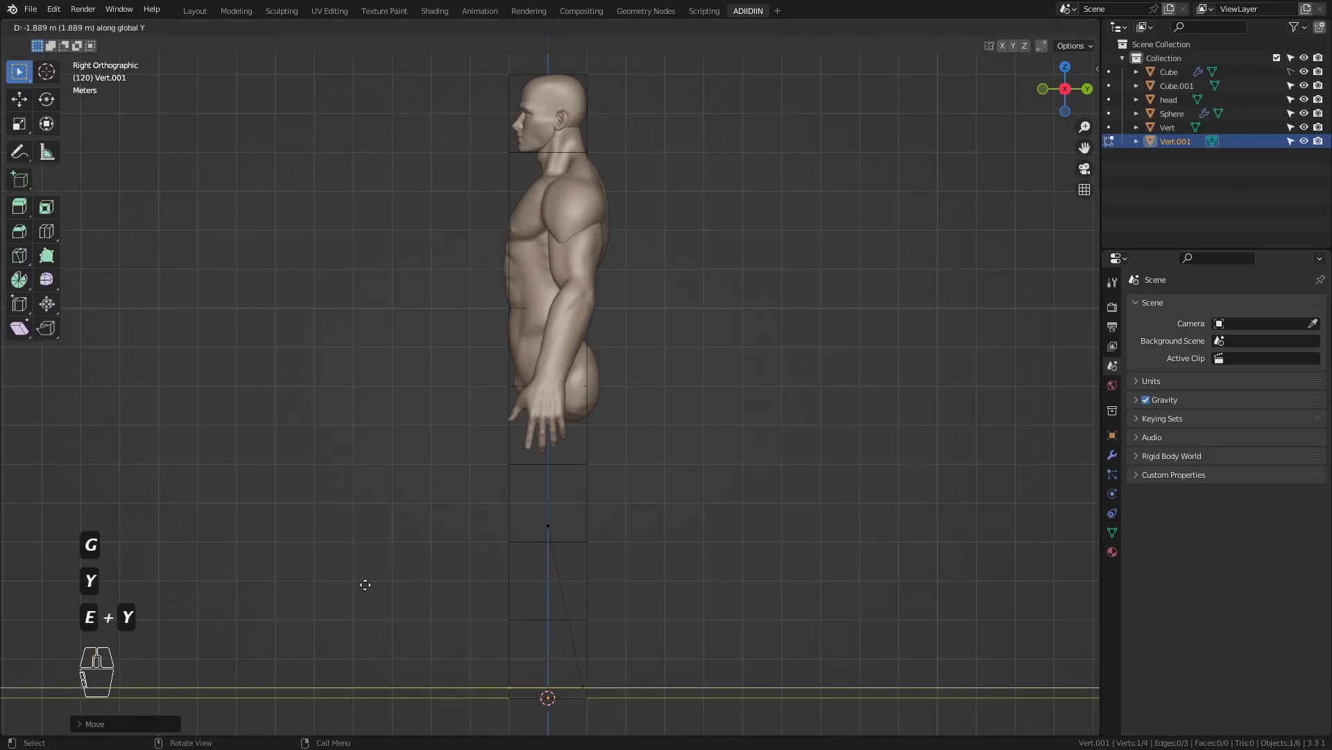
click(359, 585)
key(ctrl+Tab)
click(384, 548)
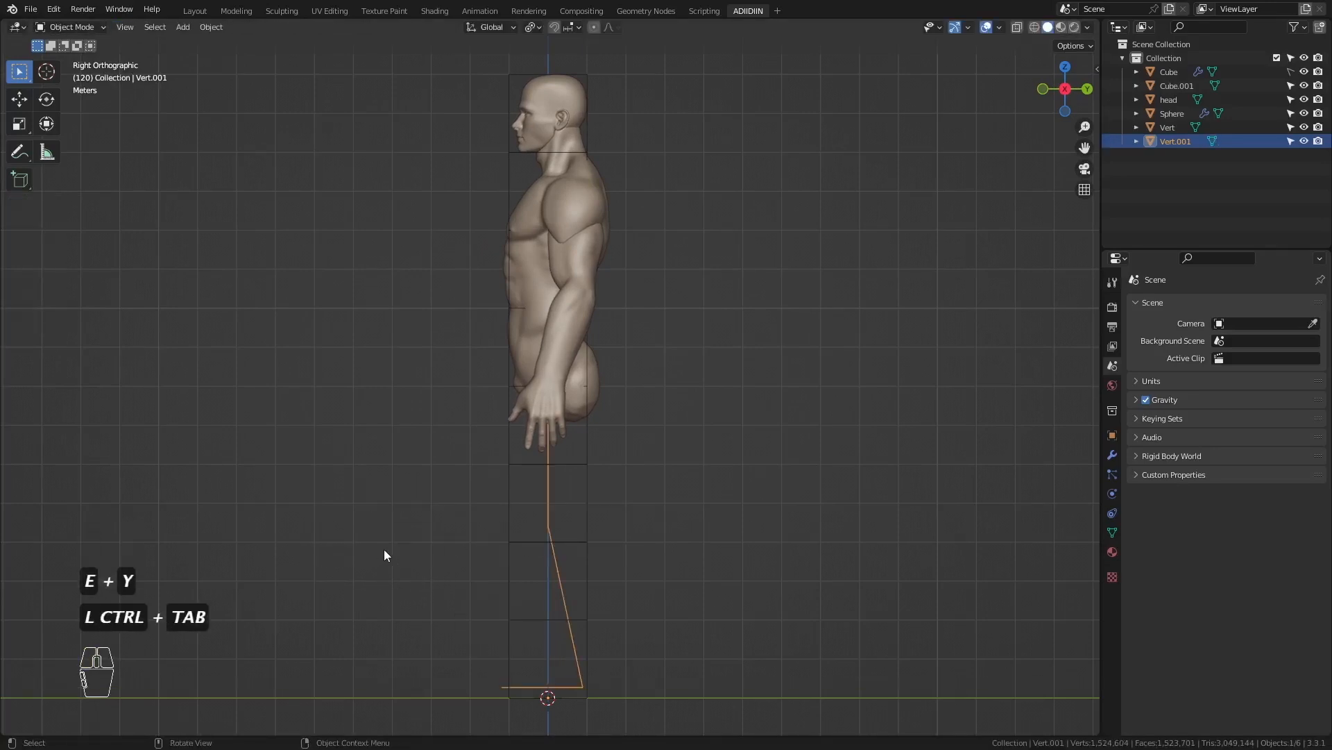
- Add a Skin modifier and a Subdivision modifier with 3 viewport levels to the leg skeleton
key(KP_1)
click(1112, 455)
click(1180, 305)
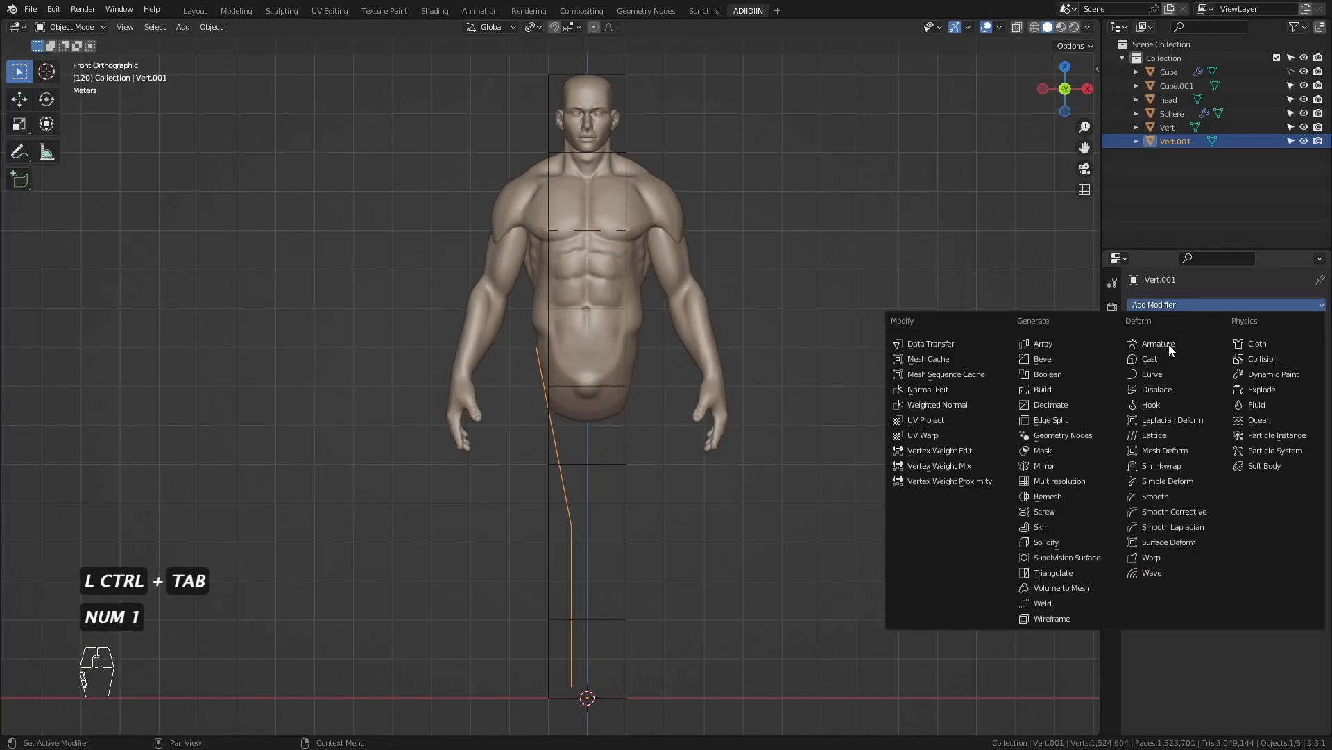
click(1058, 526)
key(ctrl+3)
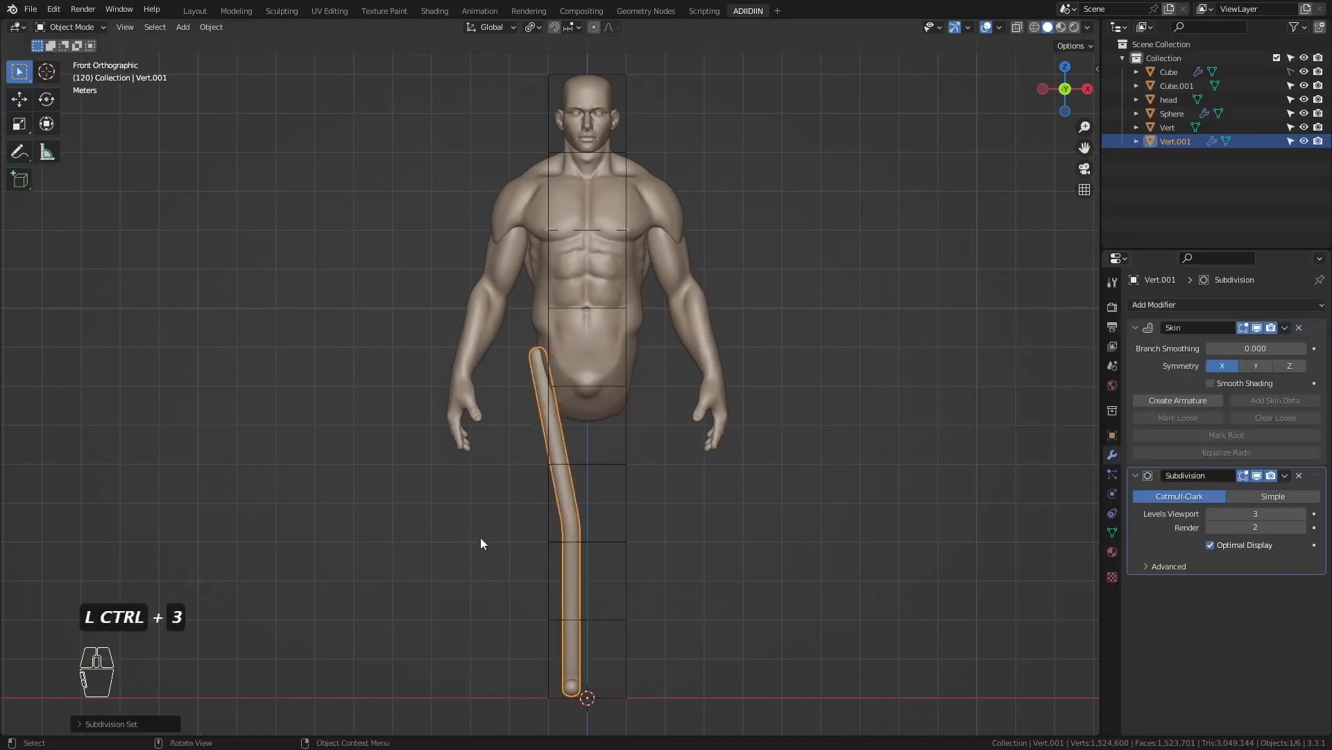
- Thicken the whole leg by scaling the skin radius of all vertices about 1.7 times and again about 1.3 times
key(Tab)
key(a)
key(ctrl+a)
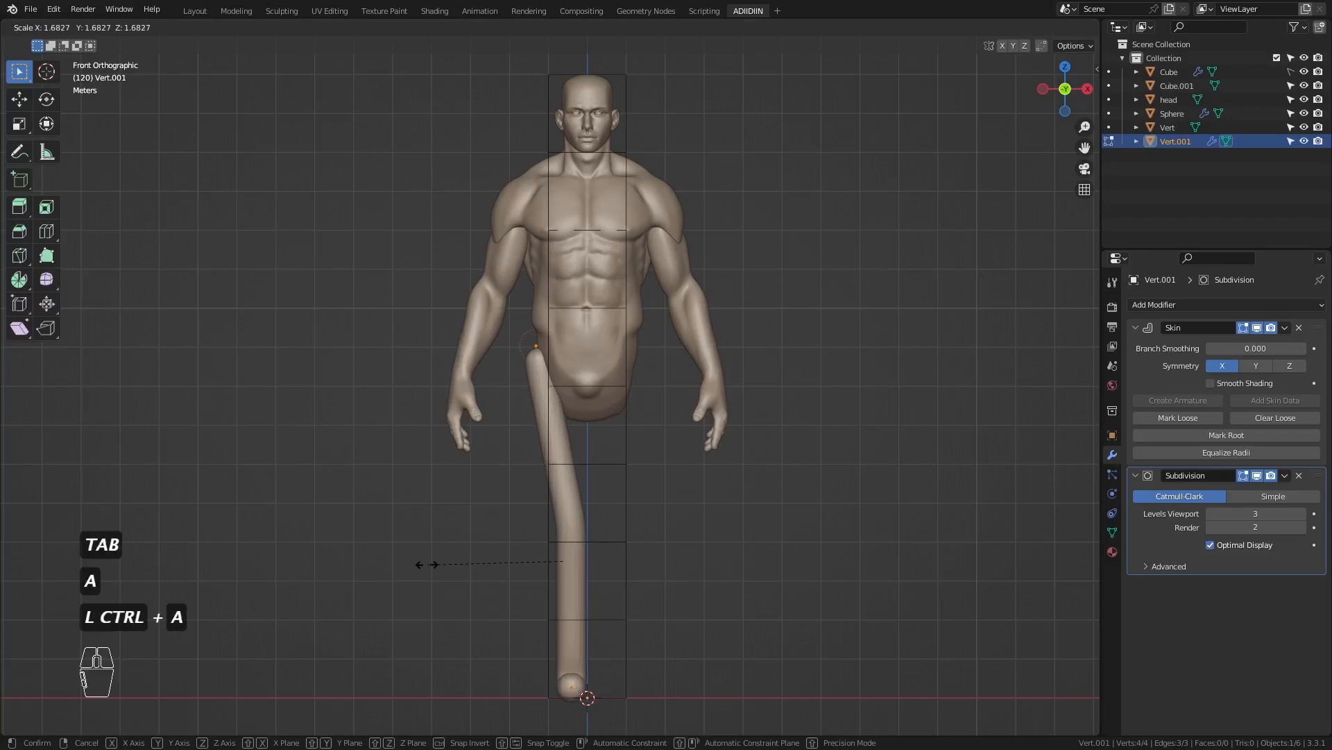
click(410, 568)
key(ctrl+a)
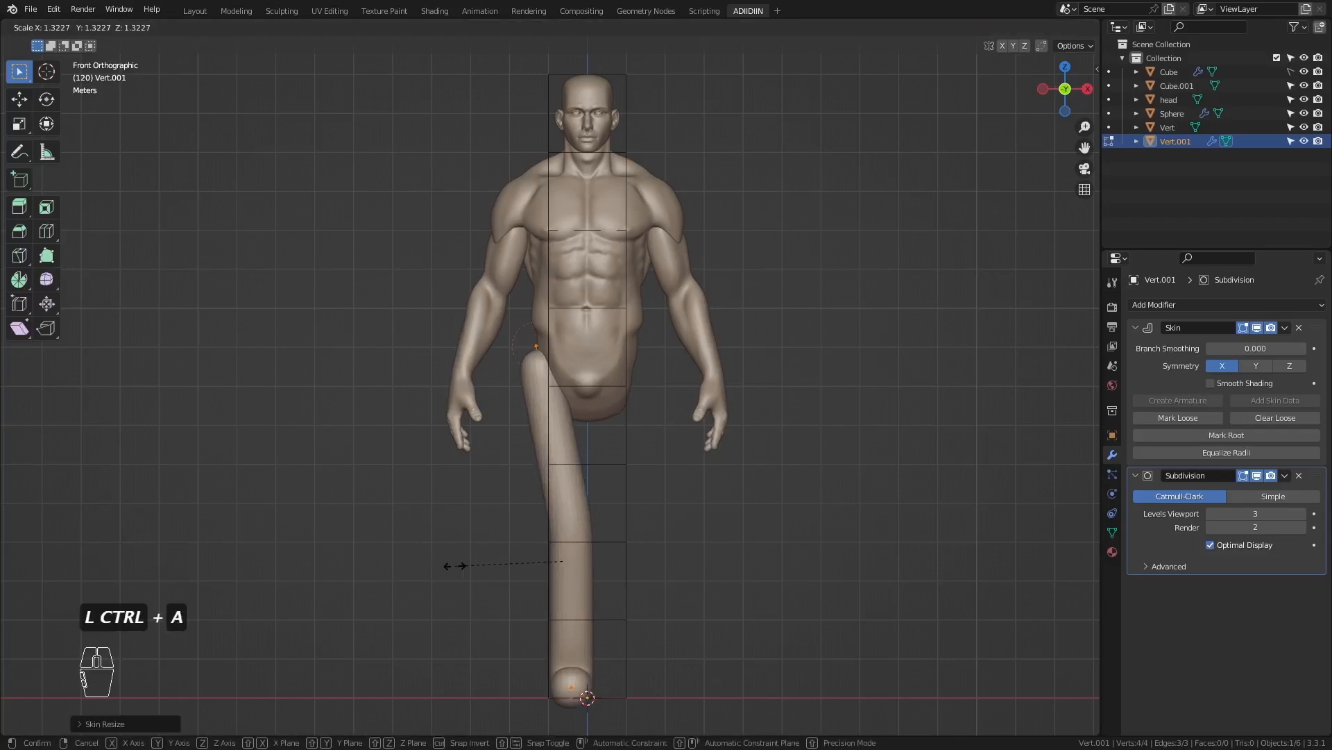
click(456, 566)
key(ctrl+Tab)
click(356, 484)
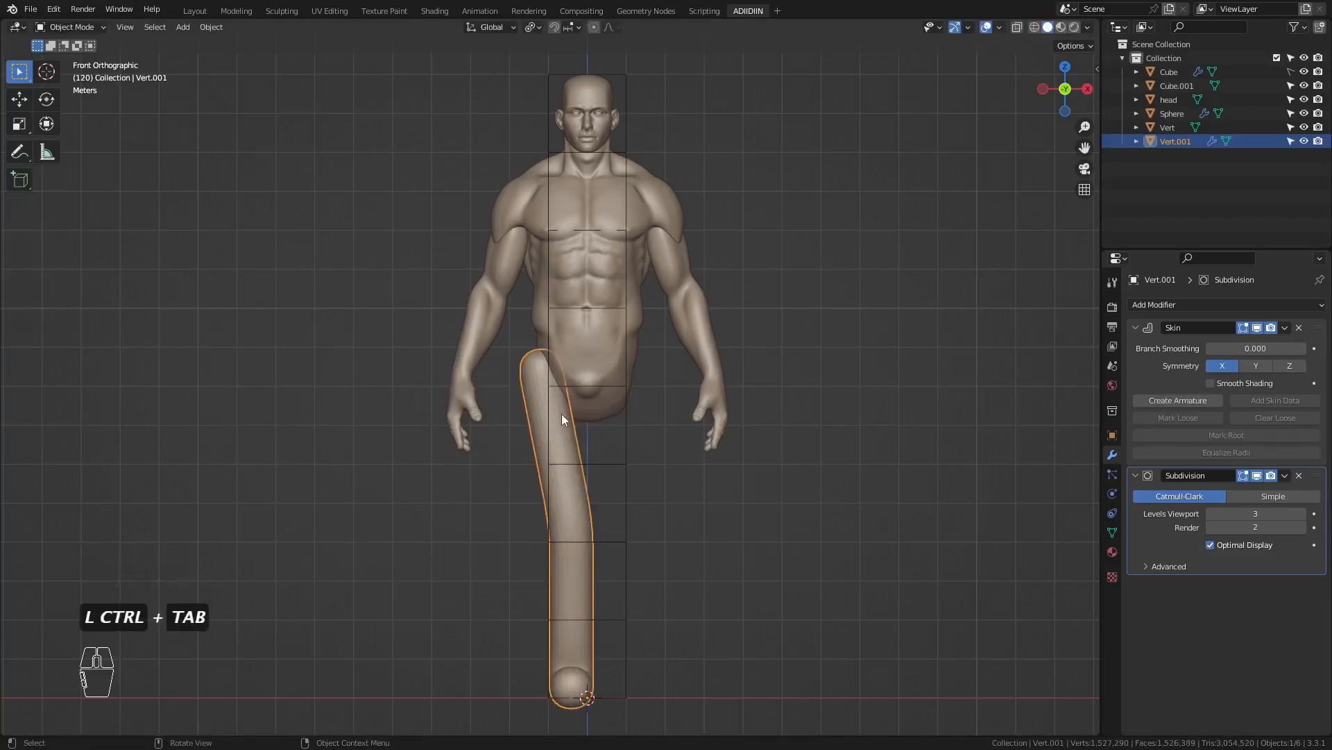
- Convert the leg object to a mesh and hide the arms object
right_click(549, 431)
mouse_move(550, 432)
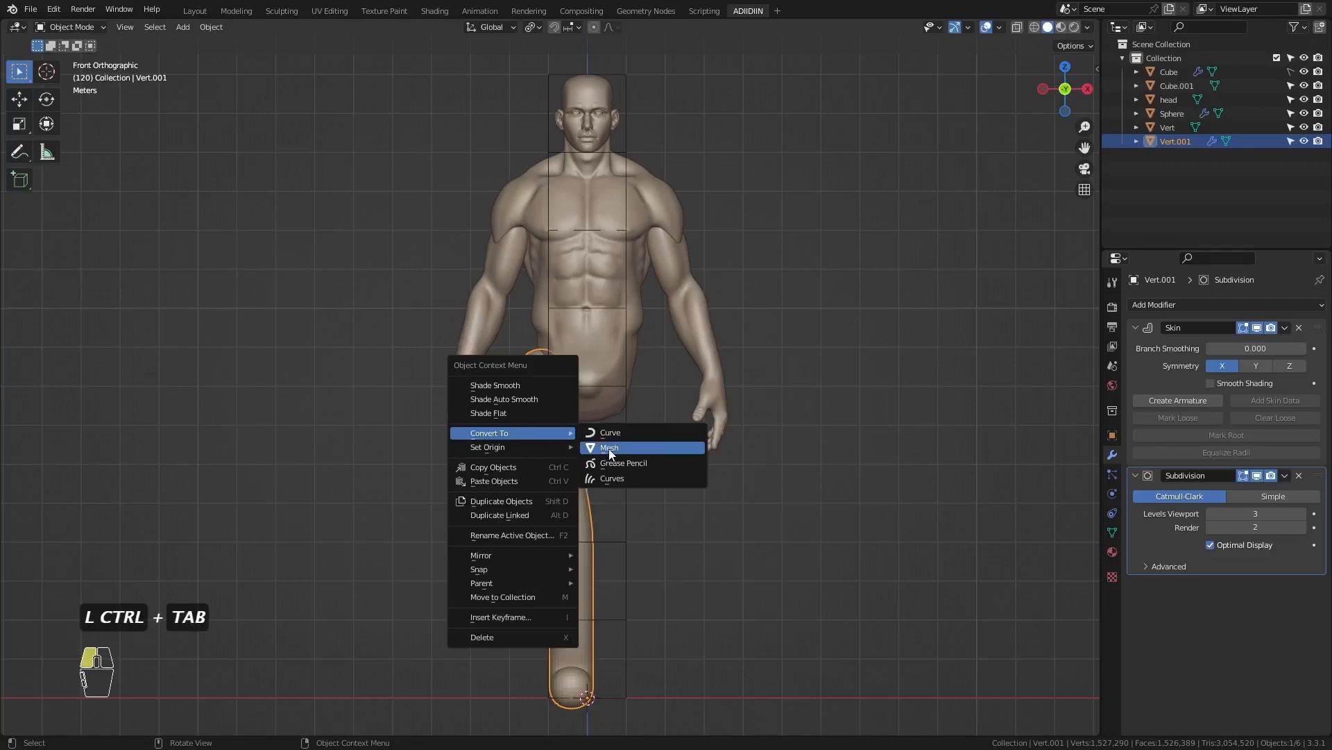
click(607, 449)
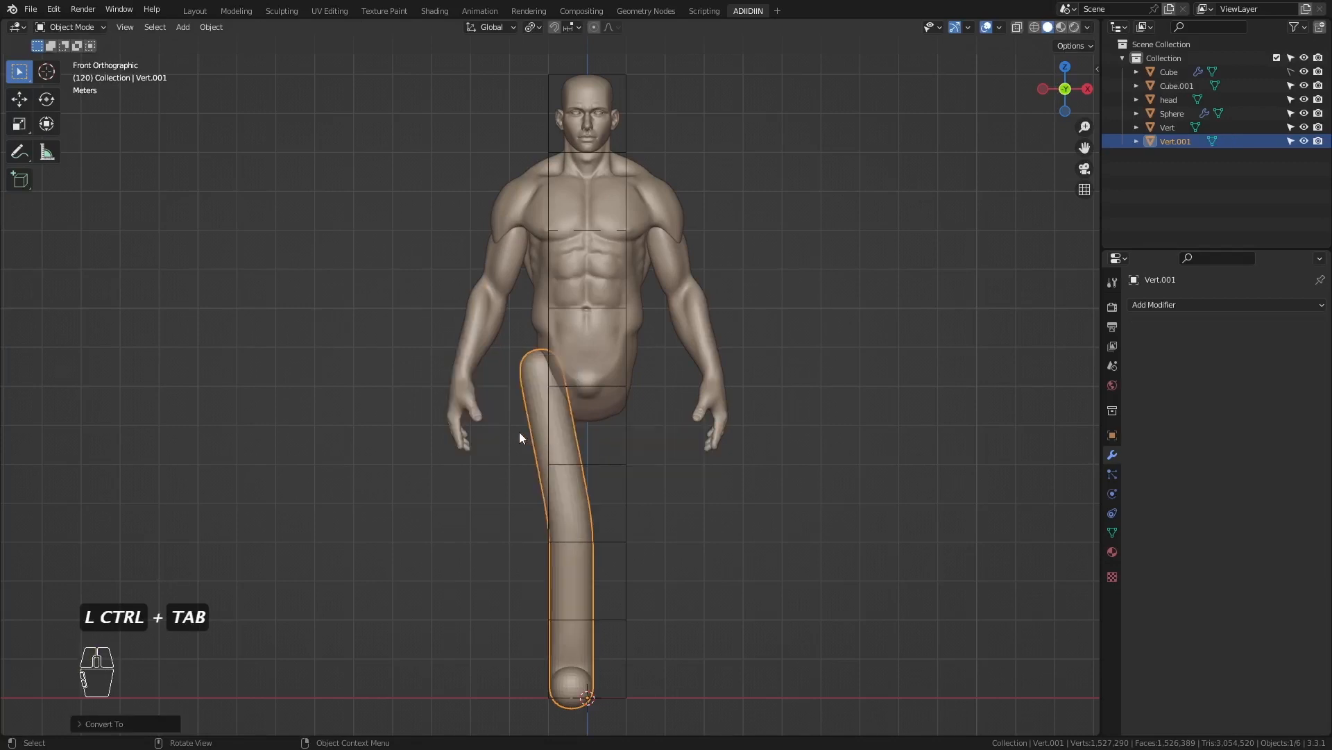
click(481, 363)
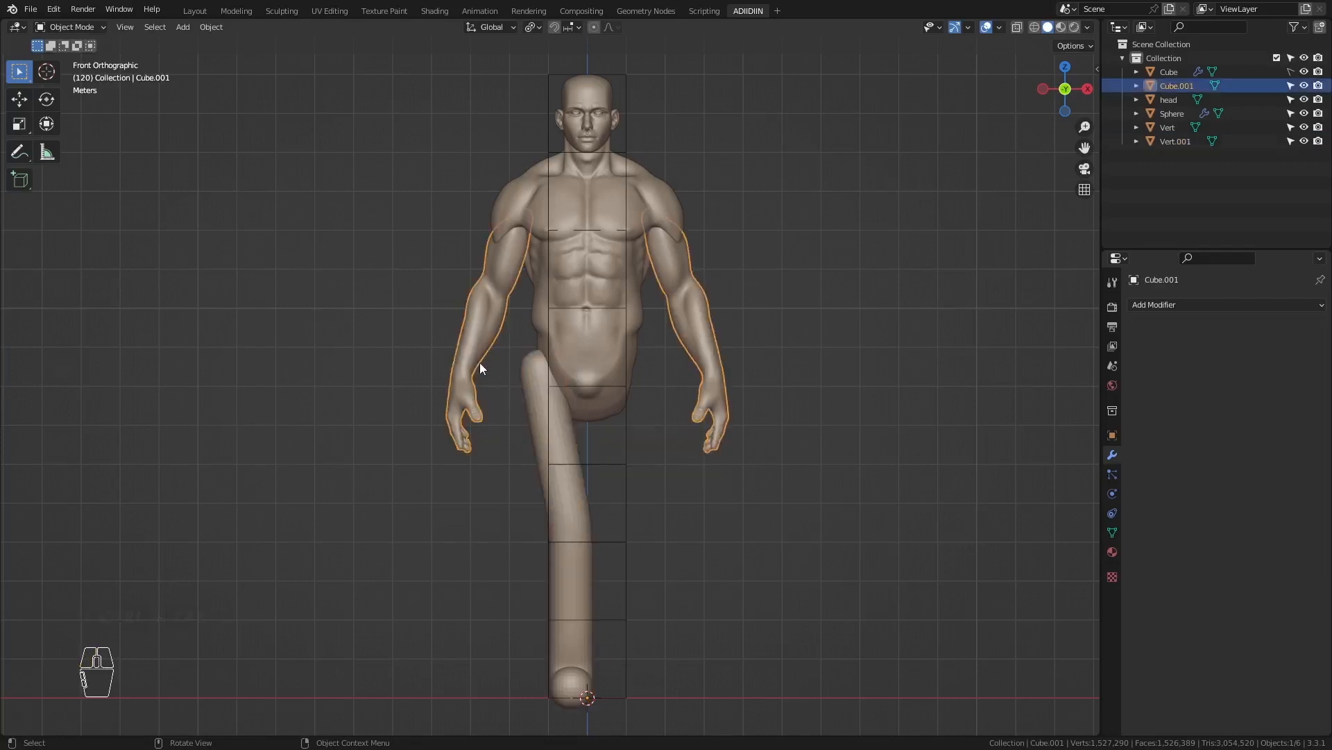
key(h)
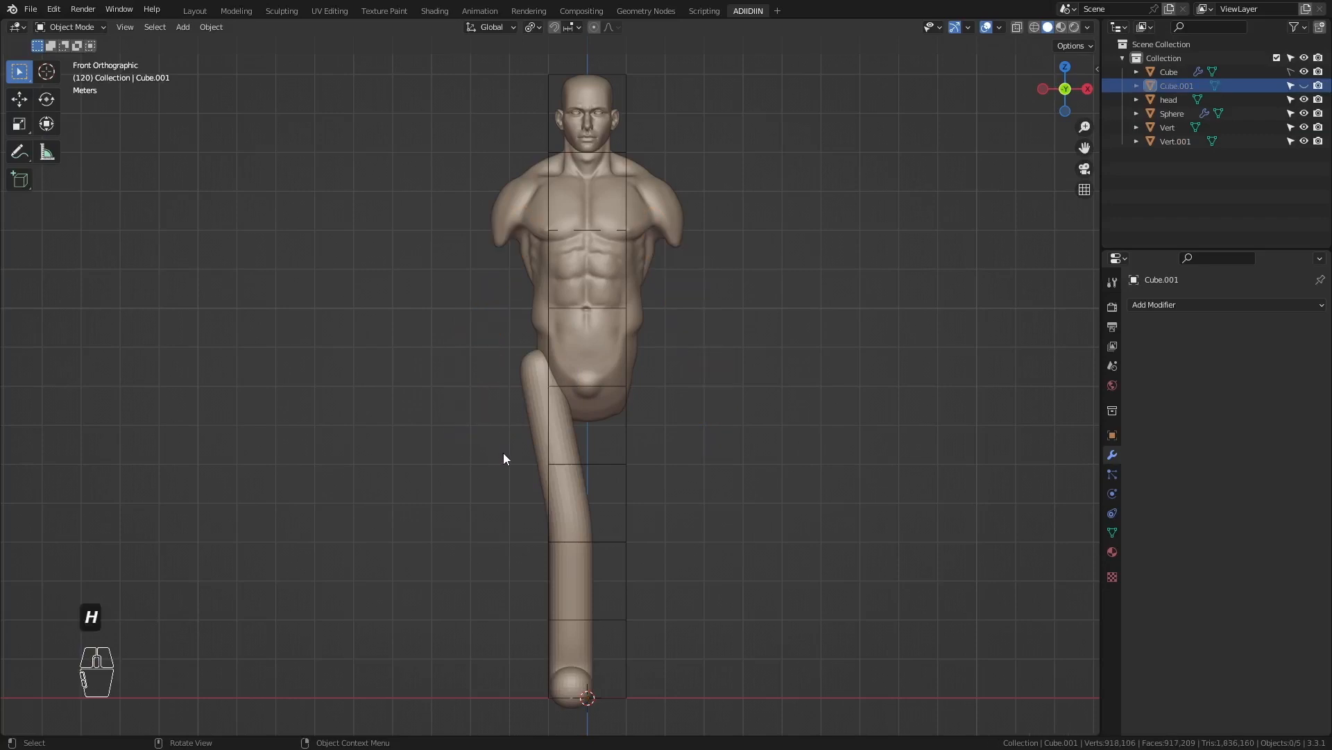
- Enter Sculpt Mode on the leg and pull its upper end into the hip with the Grab brush at 253 px
click(544, 416)
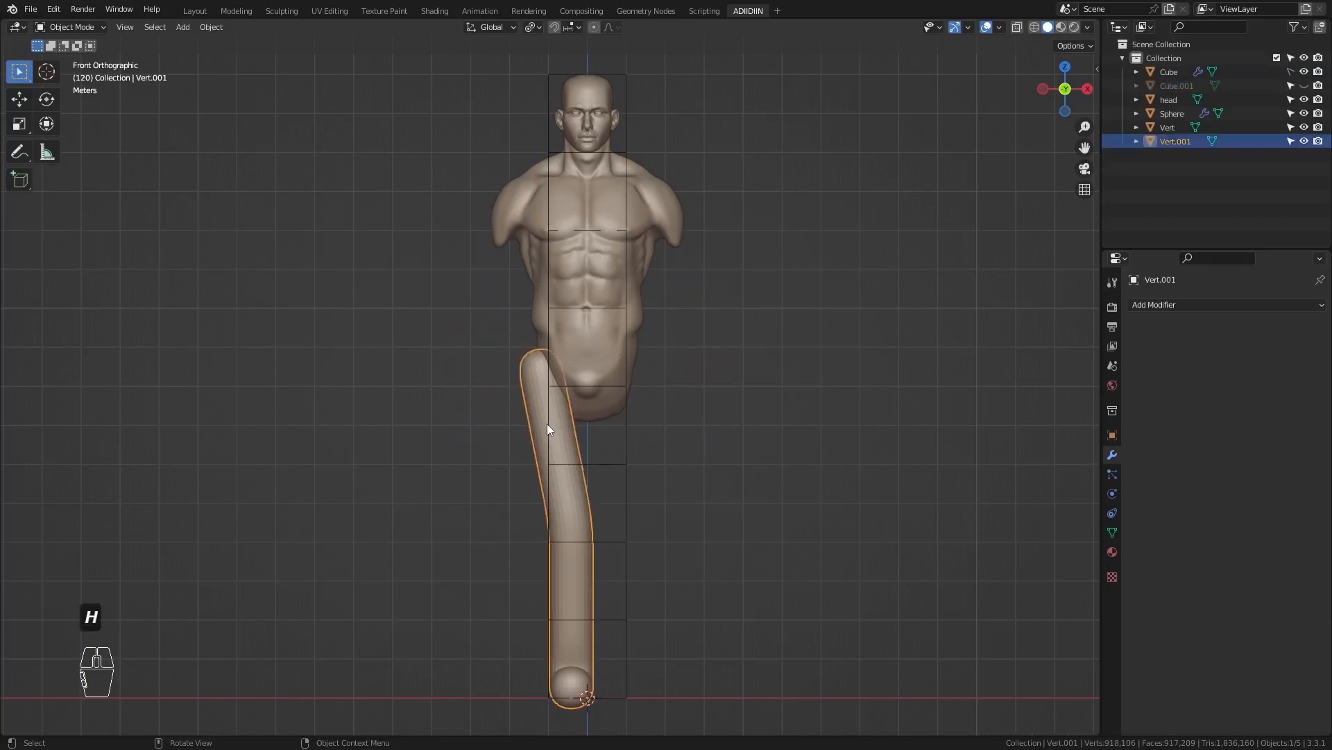
key(ctrl+Tab)
click(556, 593)
key(f)
click(633, 406)
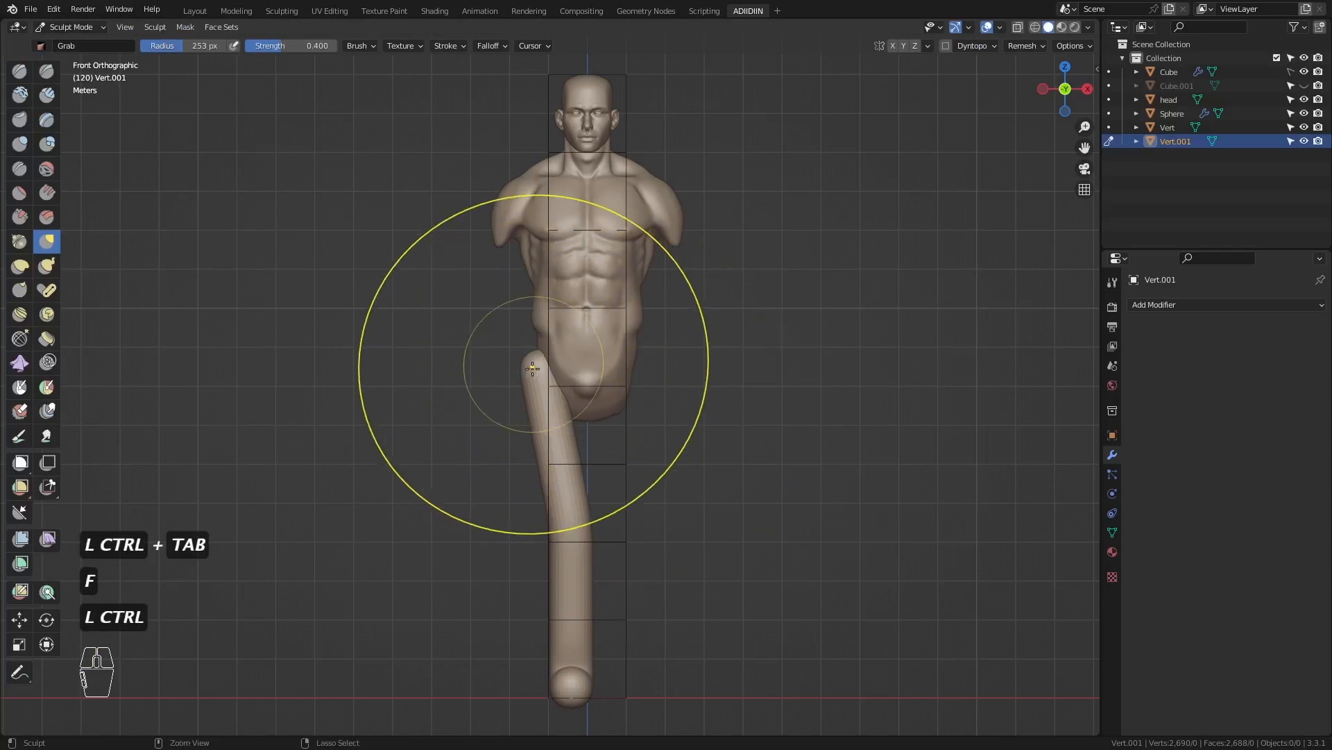
ctrl+middle_drag(534, 370, 616, 444)
drag(524, 354, 564, 229)
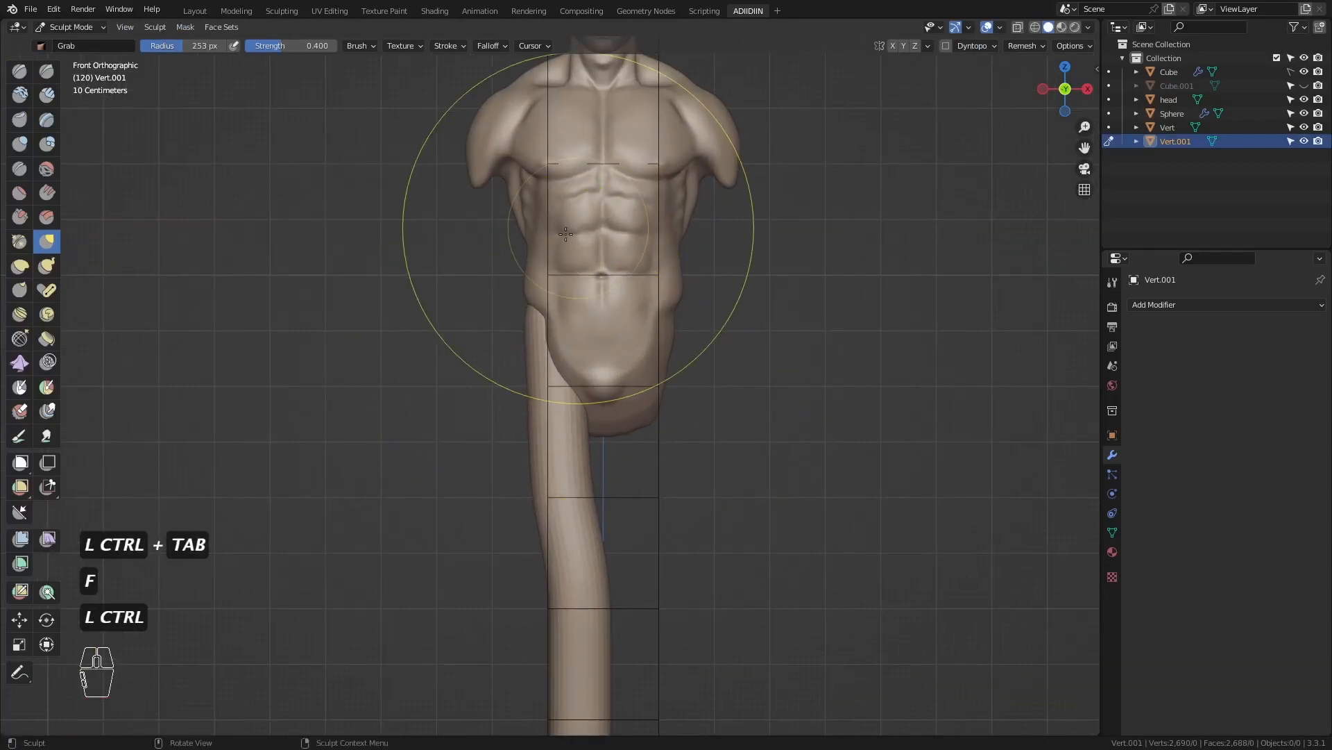
- Thicken the thigh down its length with the Inflate/Deflate brush at a 191 px radius
click(20, 143)
key(f)
mouse_move(561, 406)
mouse_down()
mouse_move(579, 467)
mouse_move(538, 382)
mouse_move(555, 555)
mouse_up()
shift+middle_drag(569, 539, 575, 380)
- In side view, pull the calf and the front and back of the thigh backward with the Grab brush at 289 px
key(KP_3)
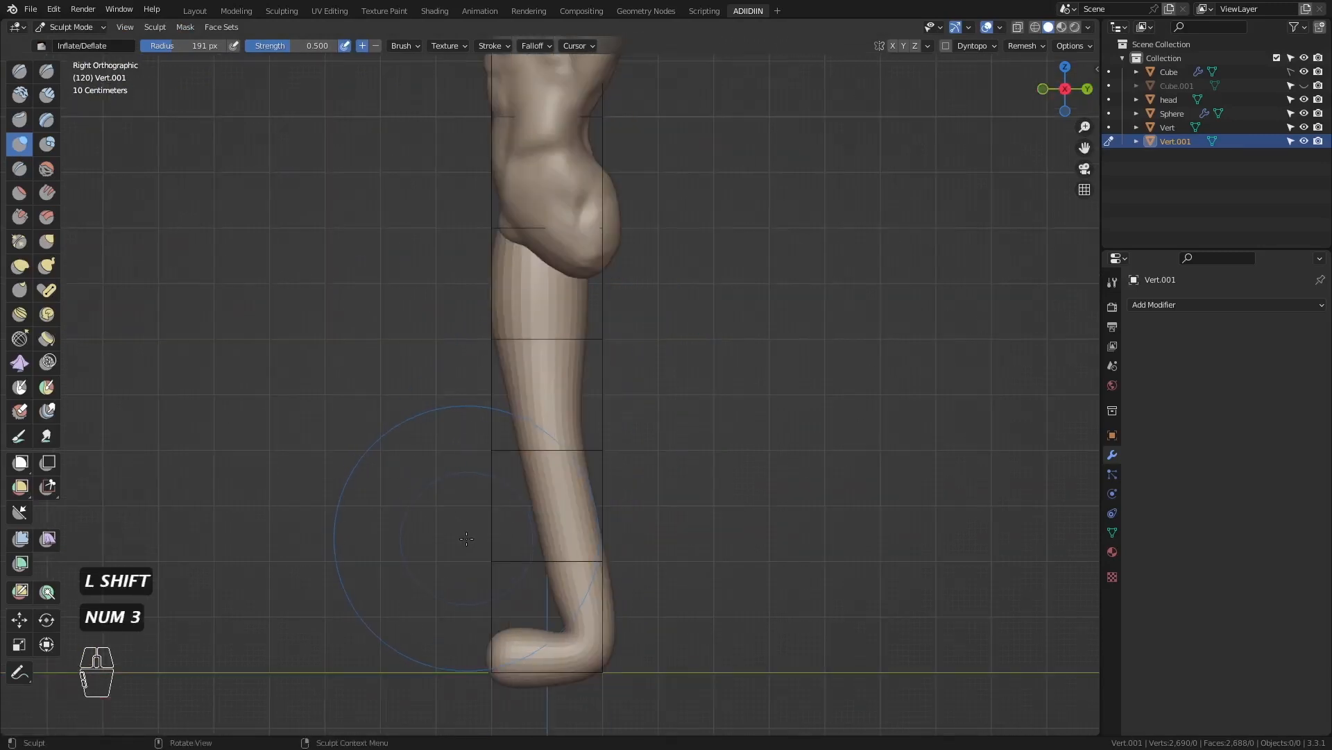
key(g)
key(f)
click(646, 497)
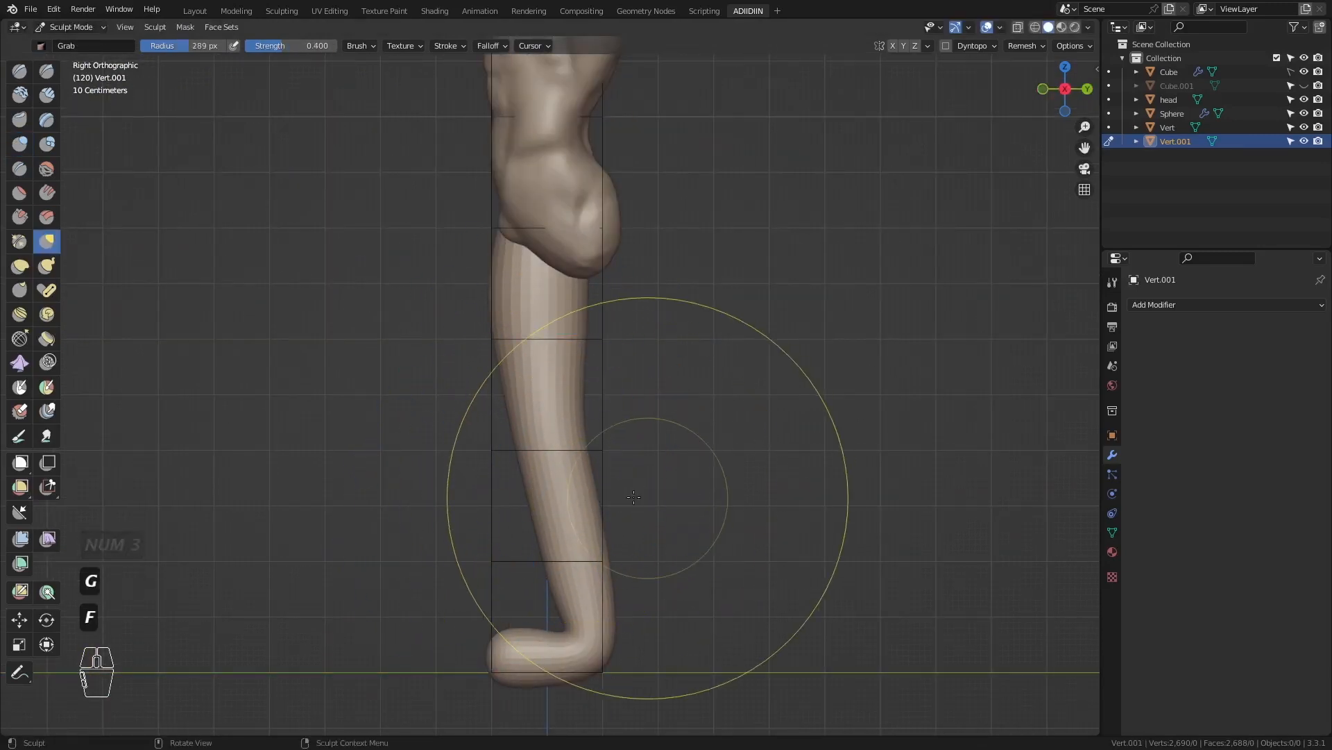
drag(582, 492, 615, 487)
drag(507, 343, 521, 340)
drag(575, 281, 601, 282)
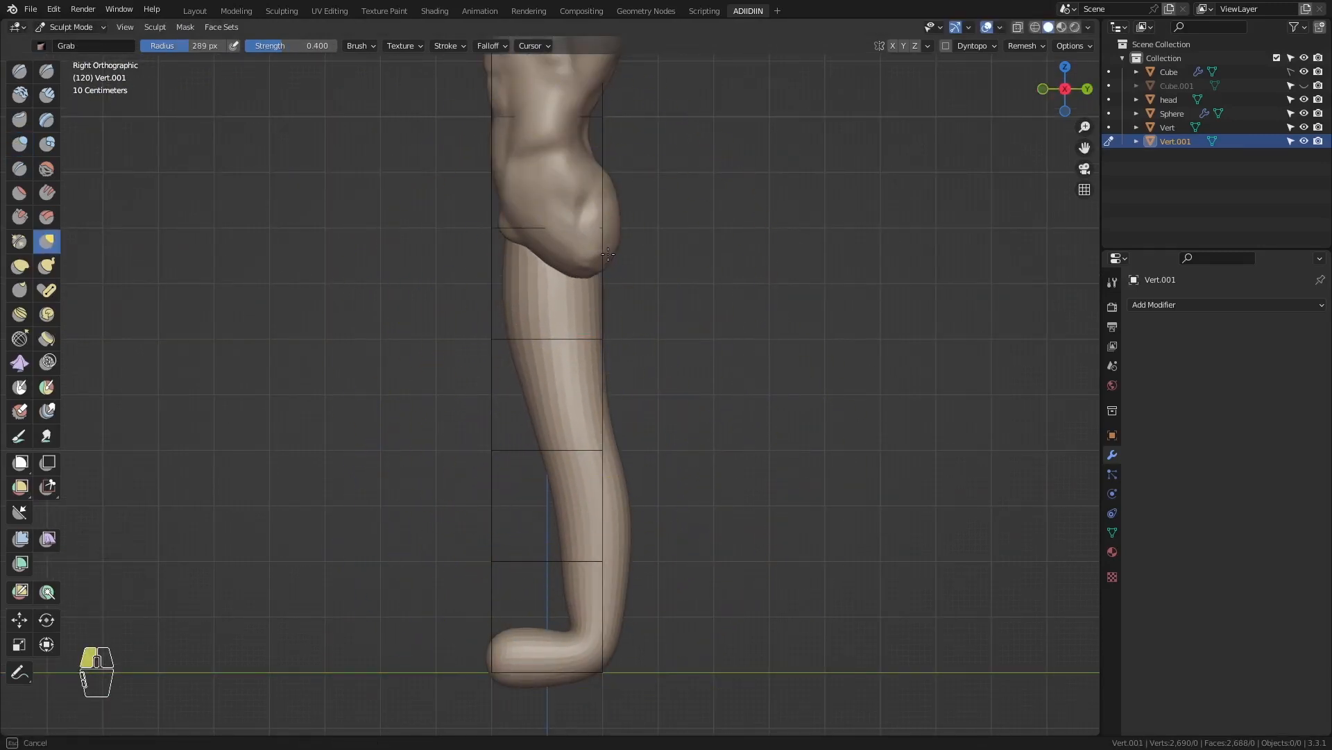
- Reshape the lower leg, ankle and foot in side view with the Grab brush at 137 px and 357 px
key(f)
click(525, 628)
shift+middle_drag(526, 627, 538, 513)
ctrl+middle_drag(538, 513, 537, 423)
key(f)
click(655, 576)
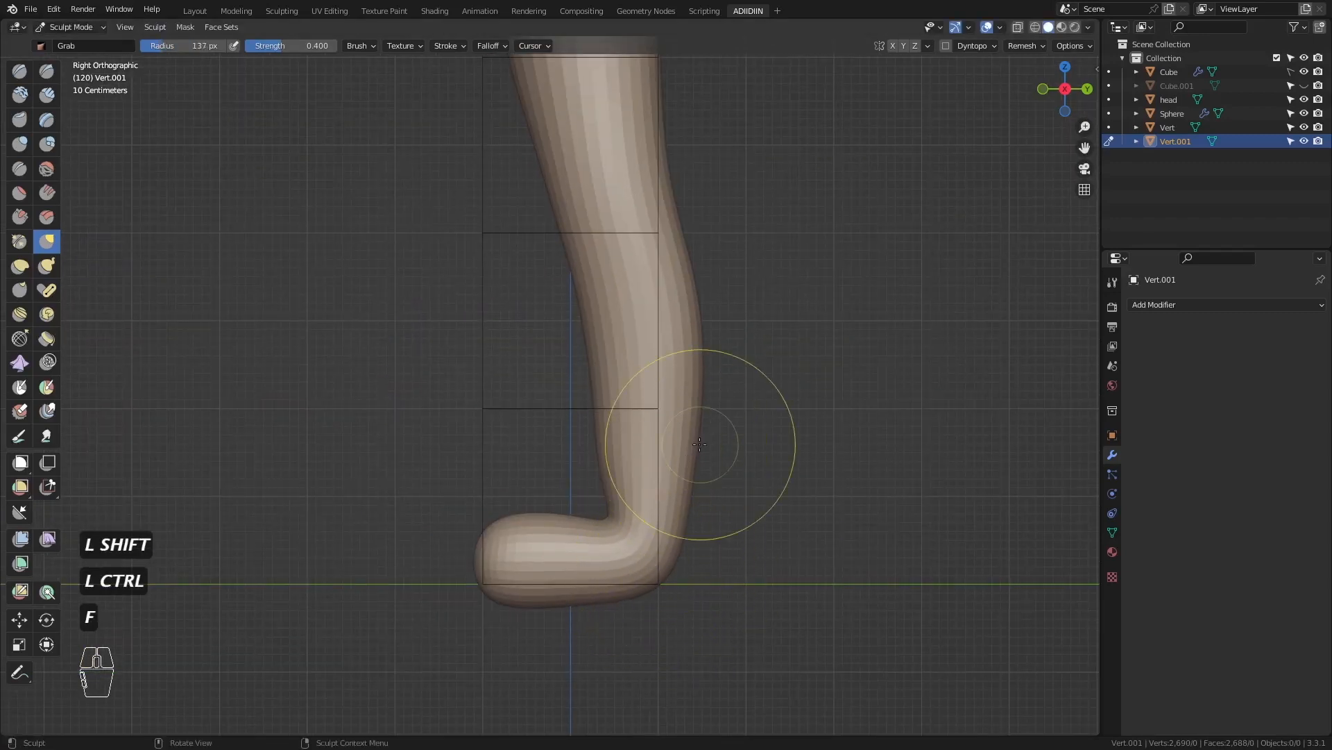
ctrl+middle_drag(633, 467, 622, 539)
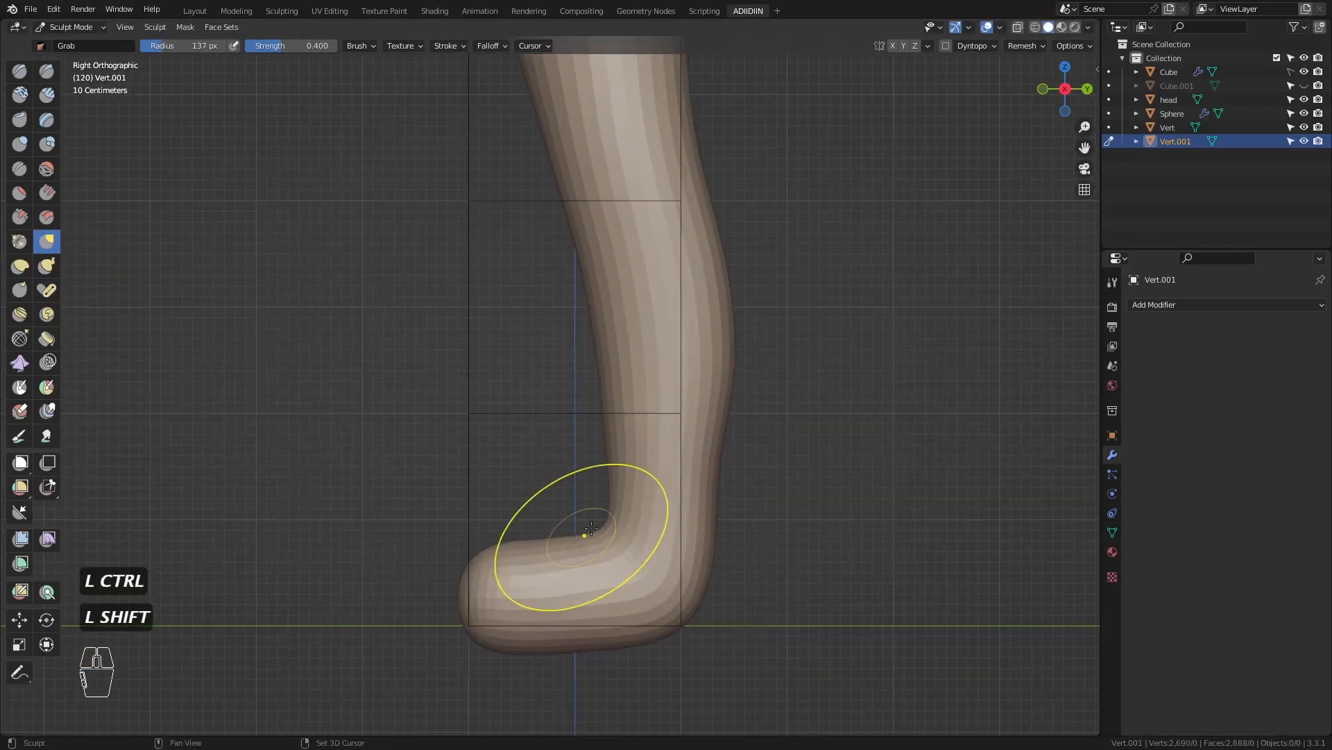
key(f)
click(639, 603)
ctrl+middle_drag(513, 486, 491, 565)
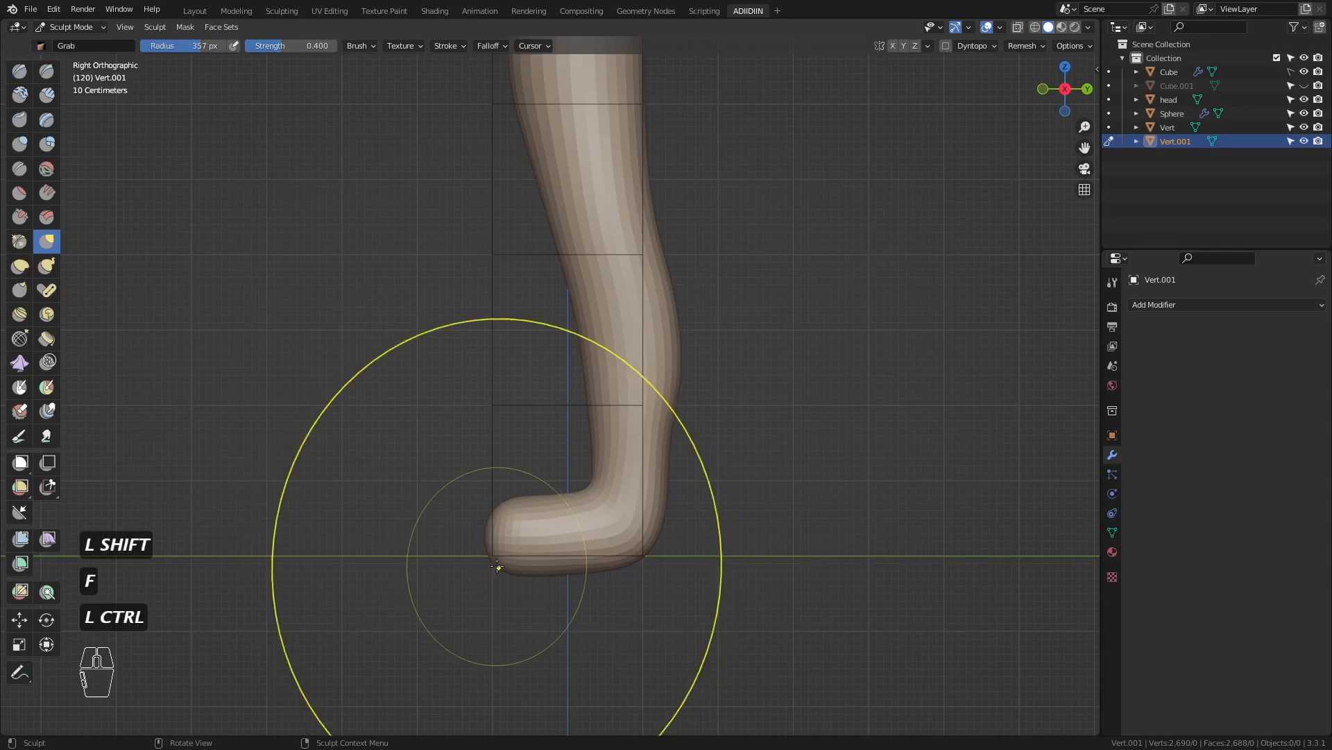
- From below, pull the outer edge of the forefoot outward with the Grab brush at 306 px, redoing the first attempt
key(KP_1)
key(ctrl+KP_7)
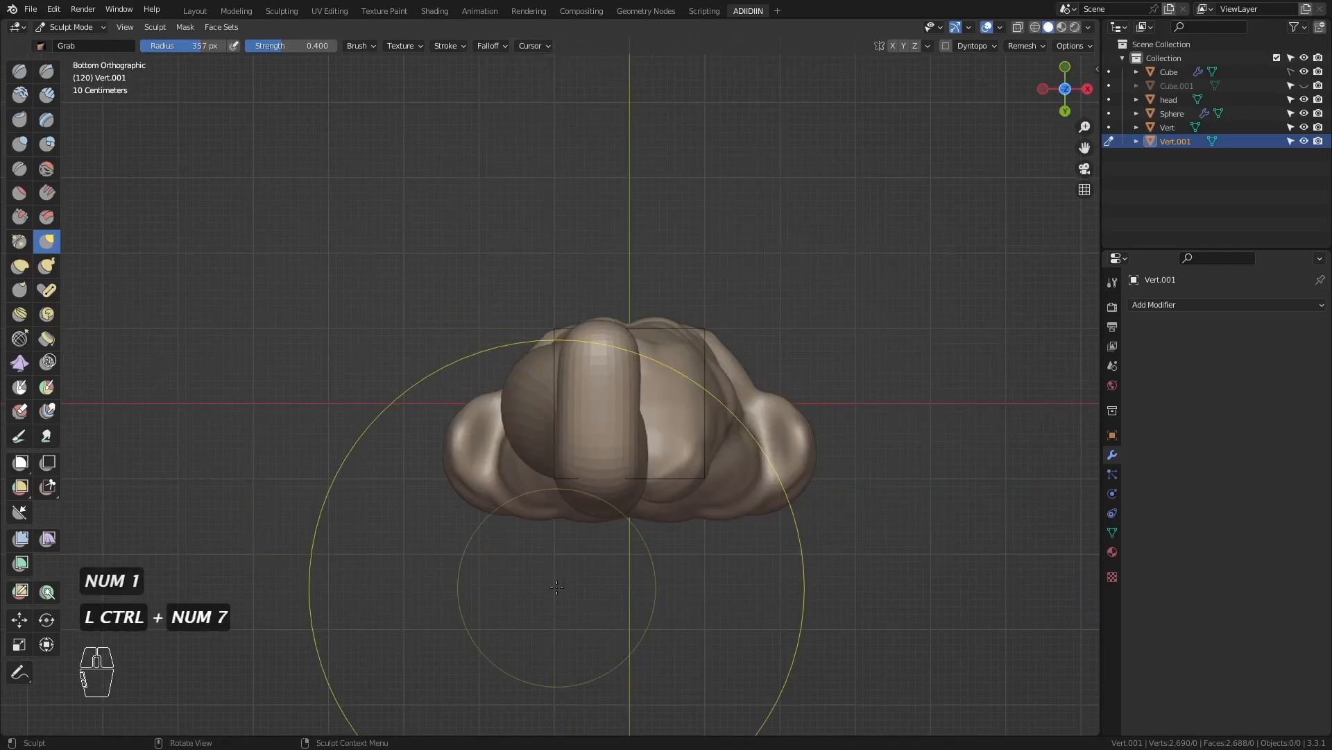
key(f)
click(567, 357)
key(ctrl+z)
drag(564, 356, 543, 354)
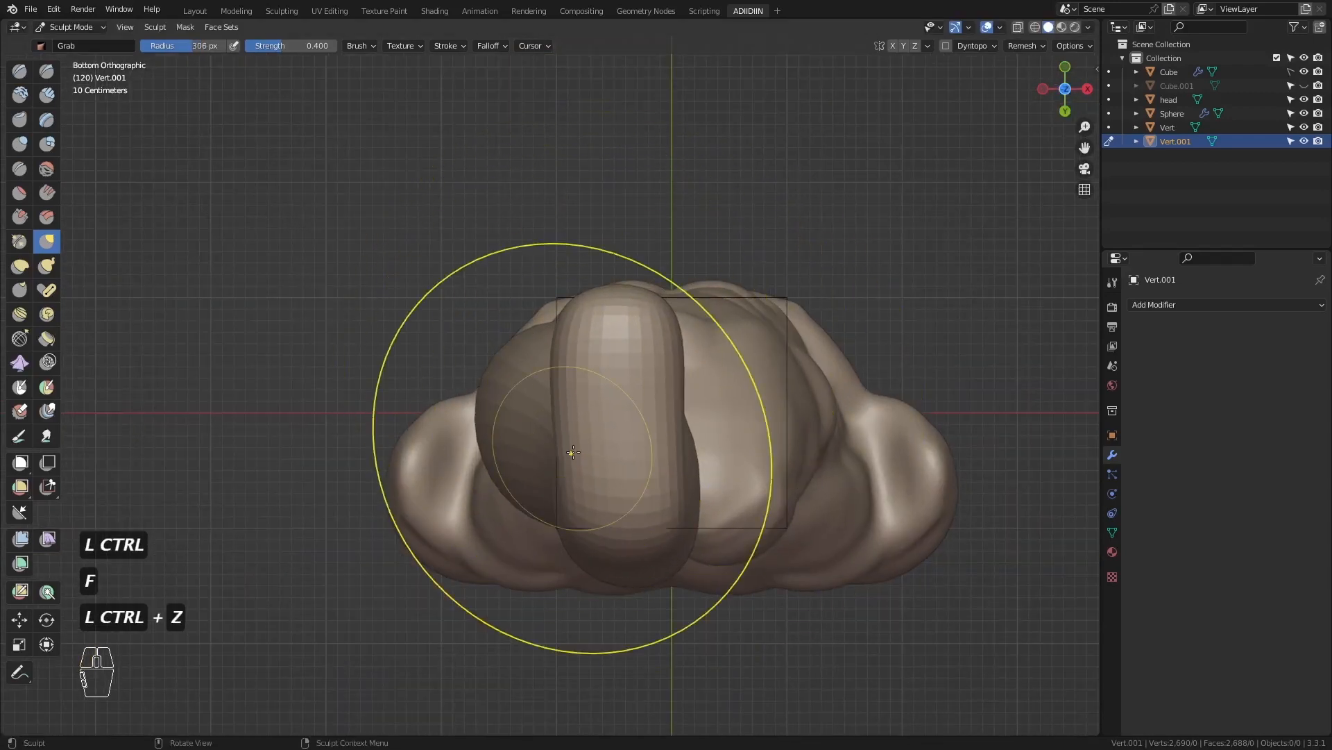
- From below, push in the inner arch and shape the forefoot and heel outline with smaller Grab brush strokes down to 179 px
key(f)
click(558, 337)
drag(656, 382, 647, 375)
key(f)
click(633, 347)
drag(664, 438, 655, 439)
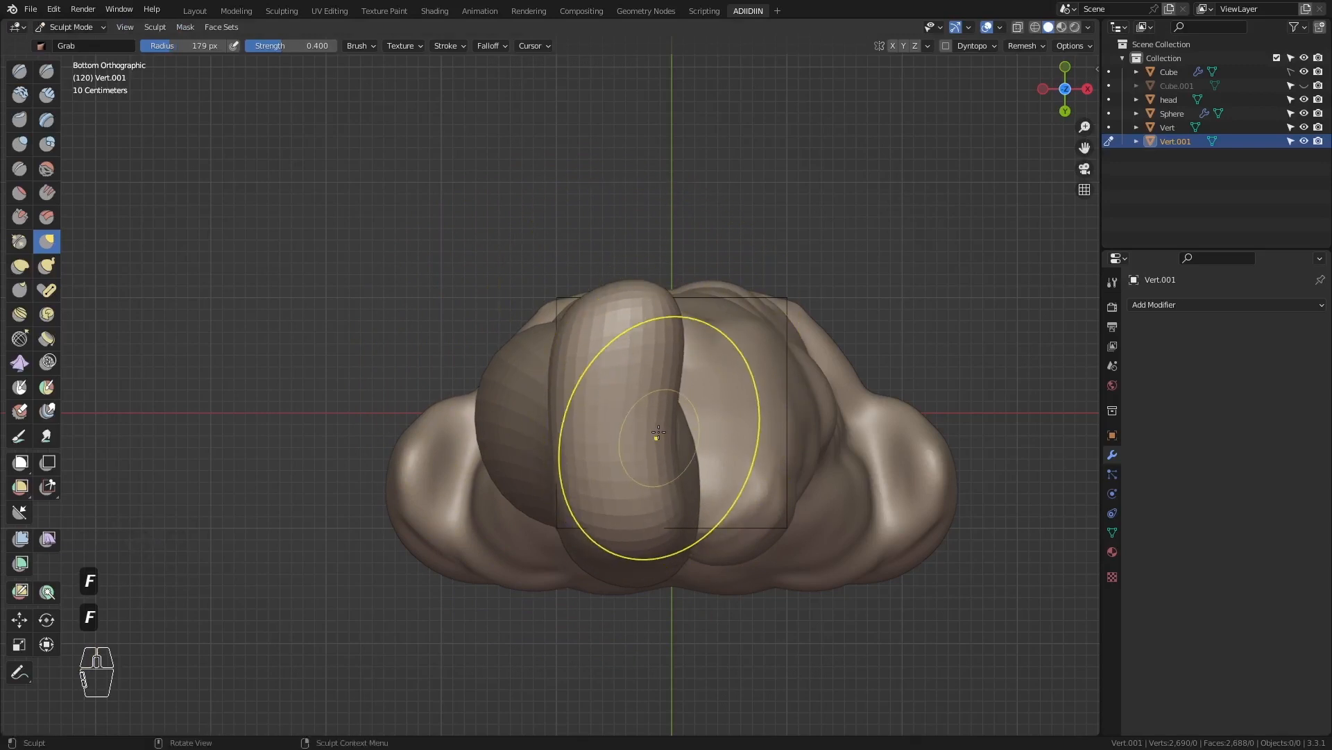
drag(647, 334, 664, 327)
drag(605, 530, 594, 534)
- In side view, flatten the sole of the foot along the ground line with Line Project
key(KP_3)
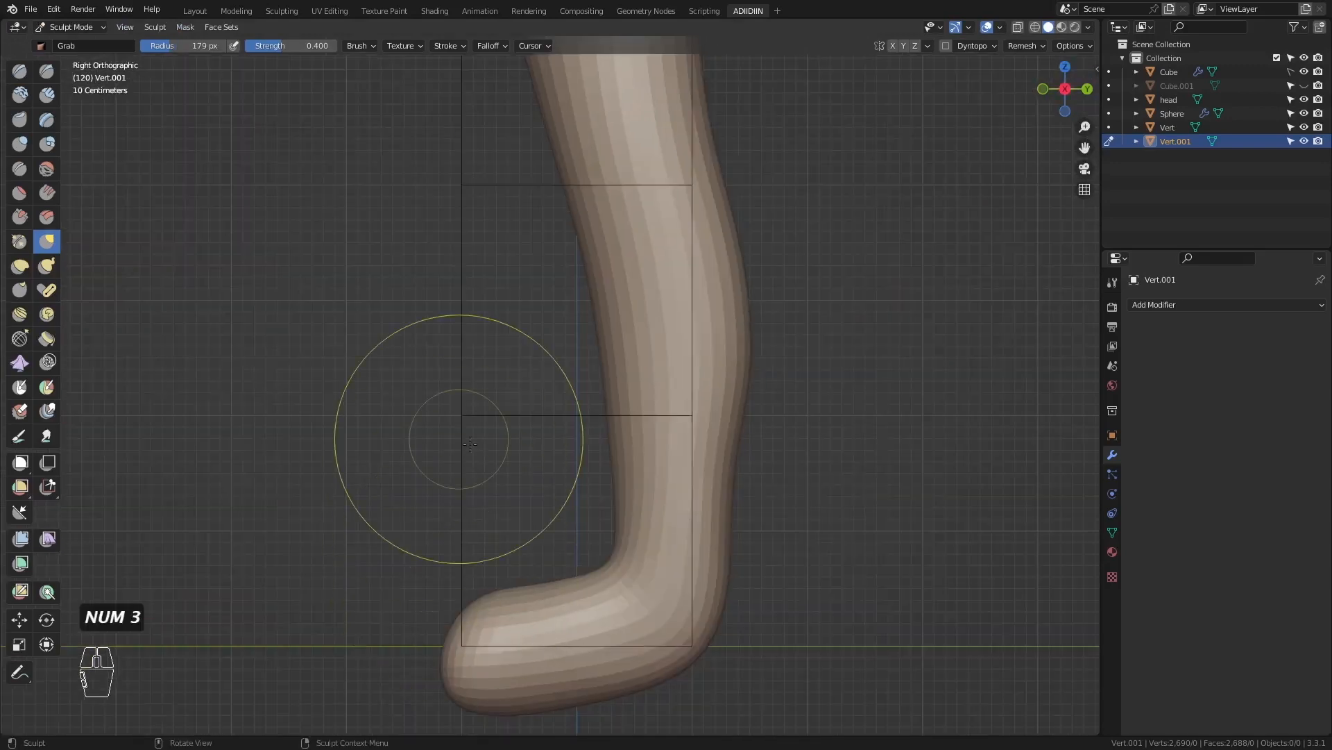
ctrl+middle_drag(536, 574, 502, 568)
key(f)
click(511, 566)
drag(508, 562, 774, 564)
click(20, 512)
- Refine the instep and heel in side view with the Grab brush at 153 px and 115 px
key(g)
key(f)
click(592, 521)
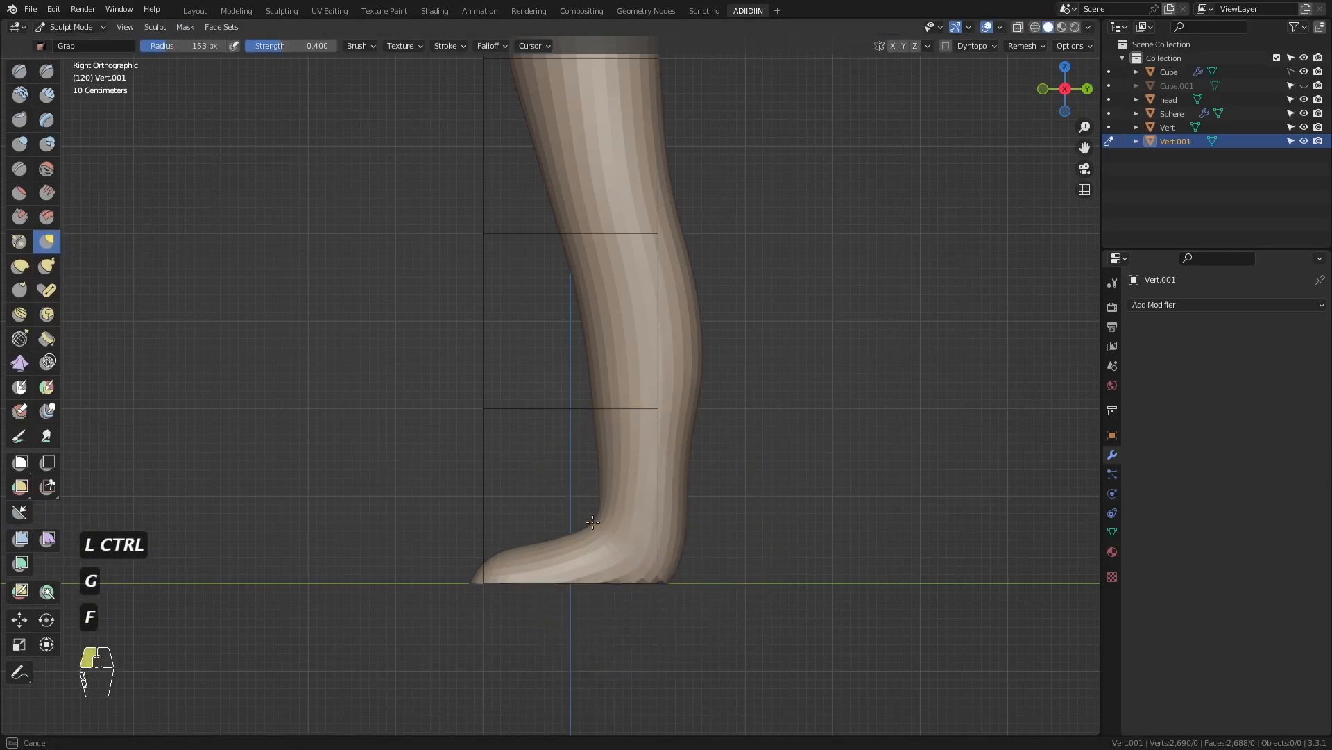
key(f)
click(671, 573)
- From below, turn the forefoot outward with the Grab brush at a 279 px radius
key(KP_1)
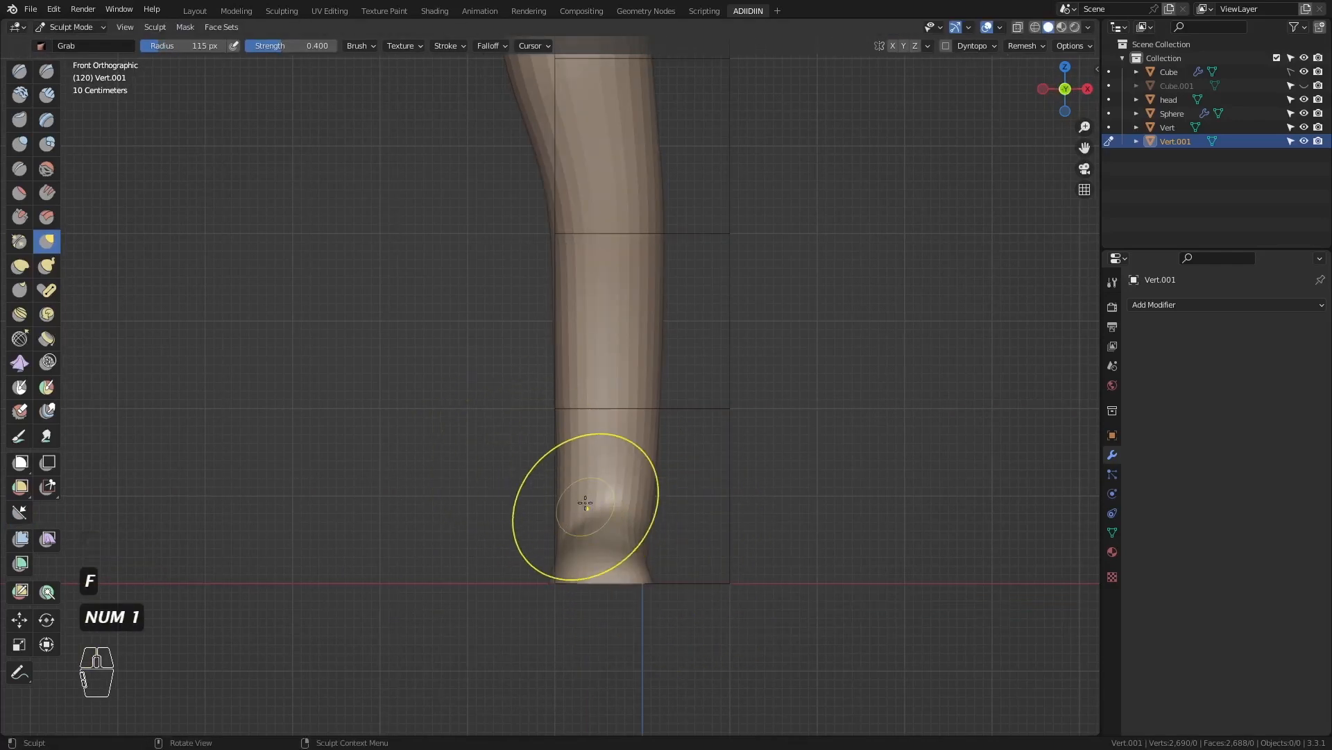
key(ctrl+KP_7)
key(f)
key(f)
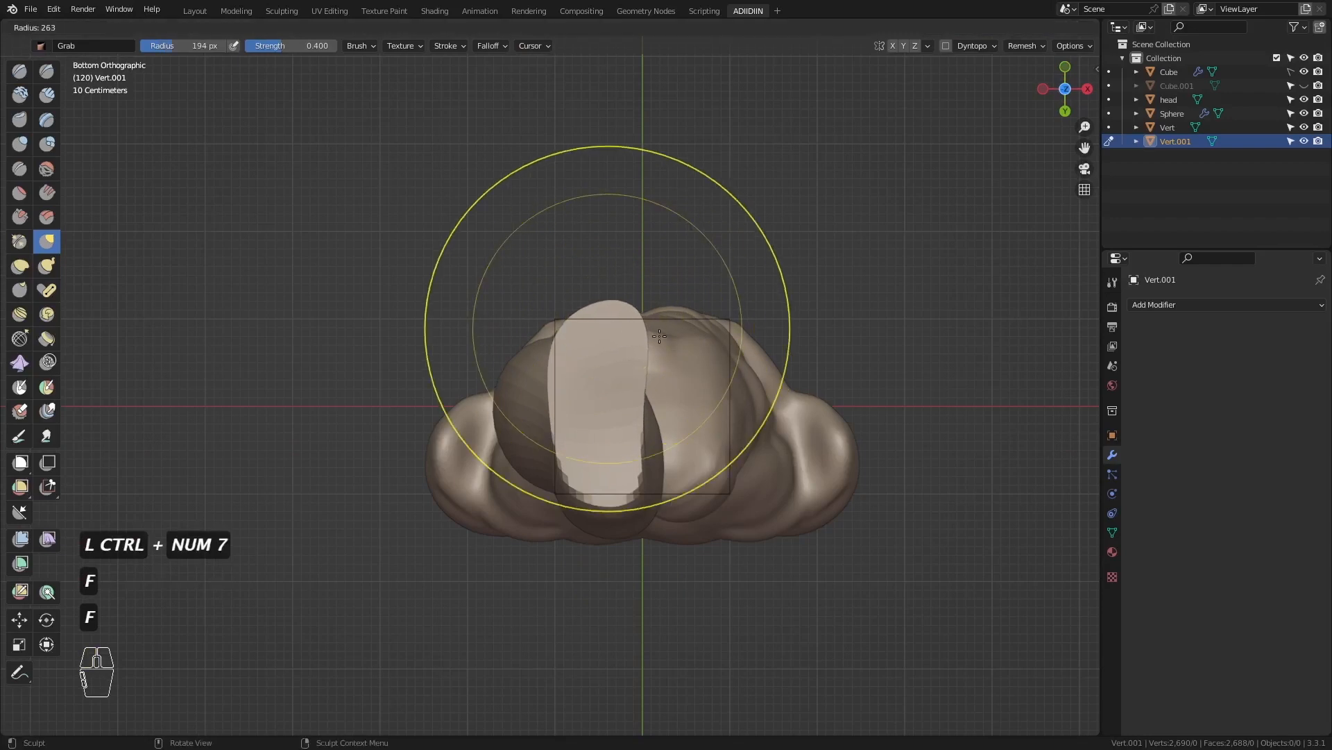
click(575, 332)
drag(575, 331, 566, 333)
- In back view, pull the inner side of the leg around the knee outward with the Grab brush at 329 px
key(KP_1)
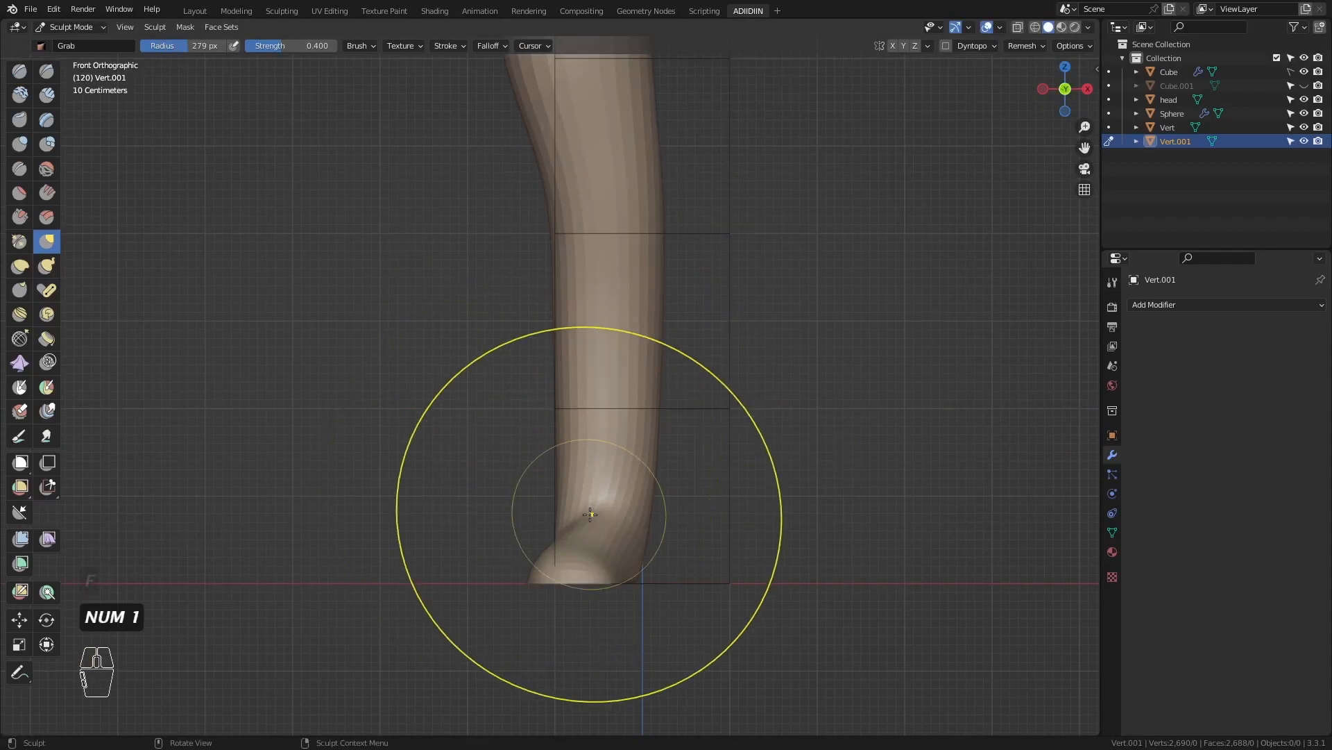
key(f)
click(552, 490)
key(ctrl+KP_1)
key(f)
click(580, 396)
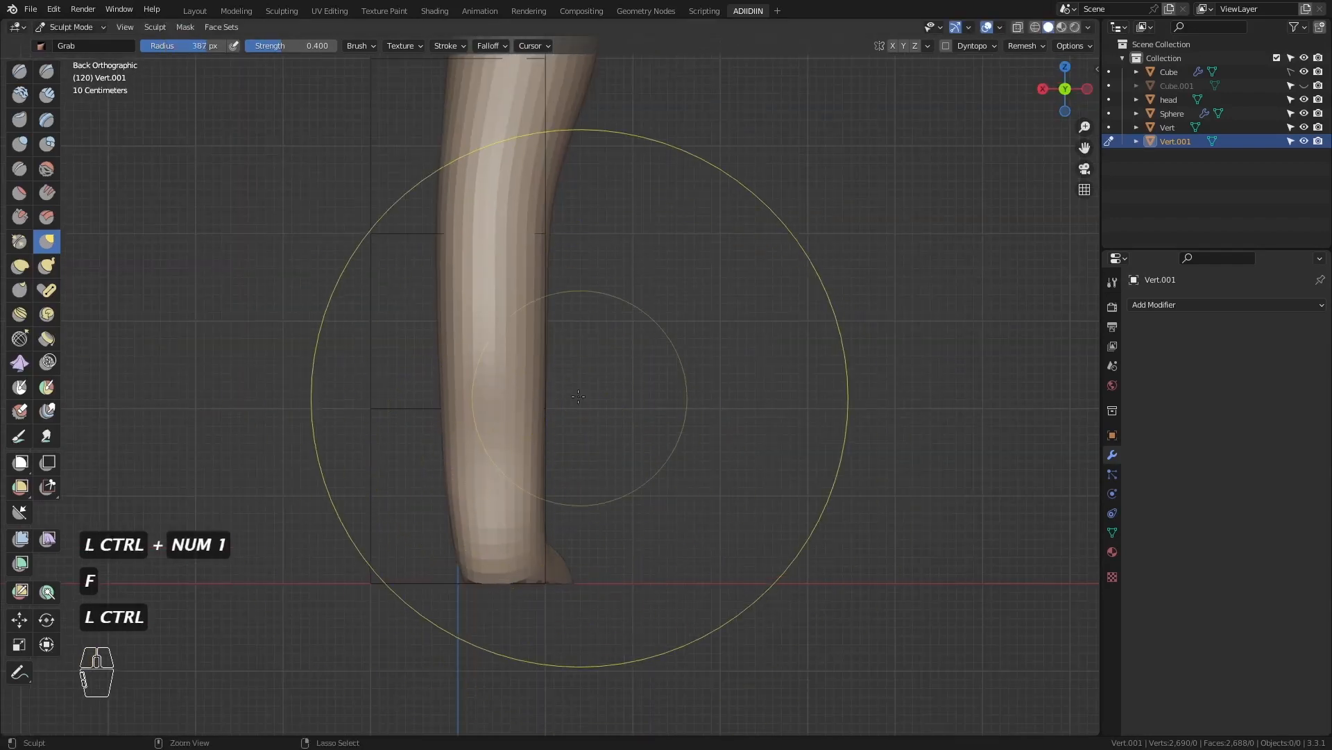
ctrl+middle_drag(580, 395, 519, 368)
shift+middle_drag(520, 368, 534, 471)
key(f)
click(476, 399)
drag(509, 407, 581, 402)
- In back view, pull the inner ankle and calf outward with the Grab brush, reducing its radius to 132 px
key(f)
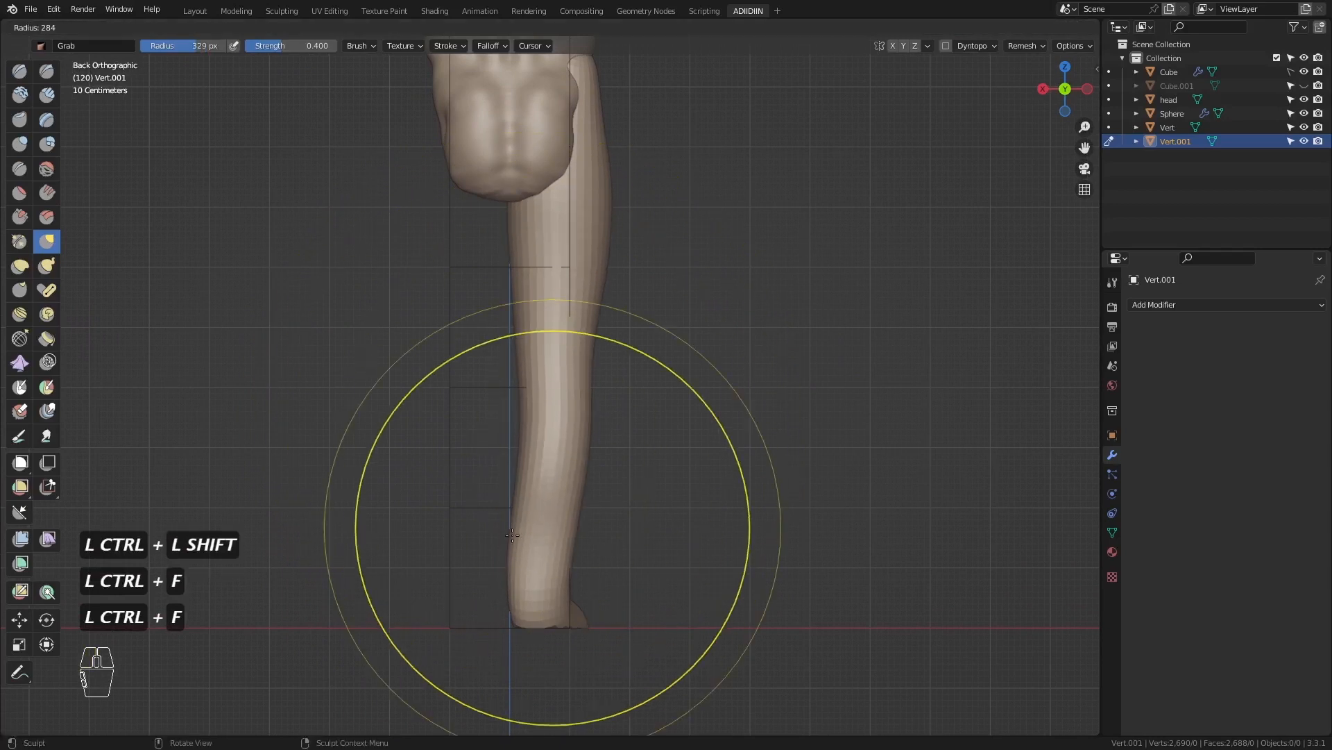
click(444, 531)
drag(526, 561, 541, 549)
key(f)
click(519, 483)
drag(532, 485, 543, 480)
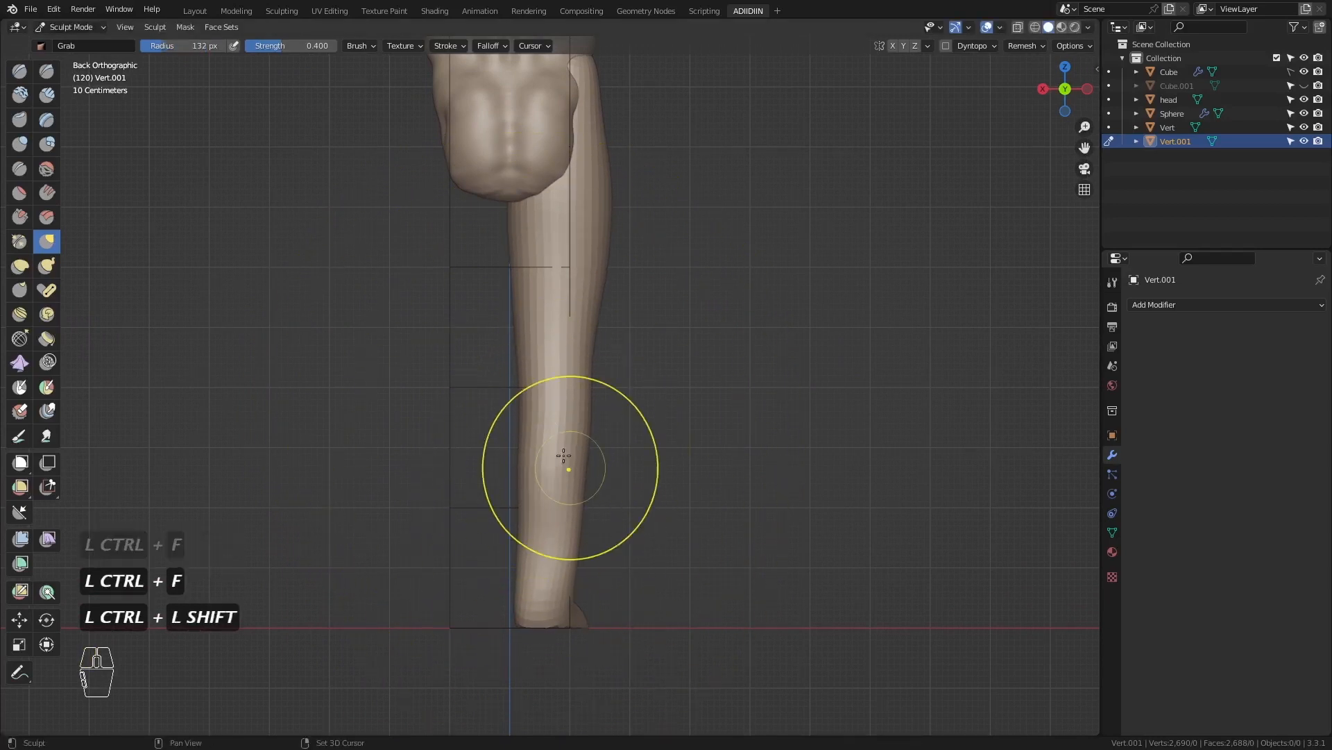
- In back view, smooth the outer calf while using the Inflate/Deflate brush at a 100 px radius
click(20, 144)
key(ctrl+f)
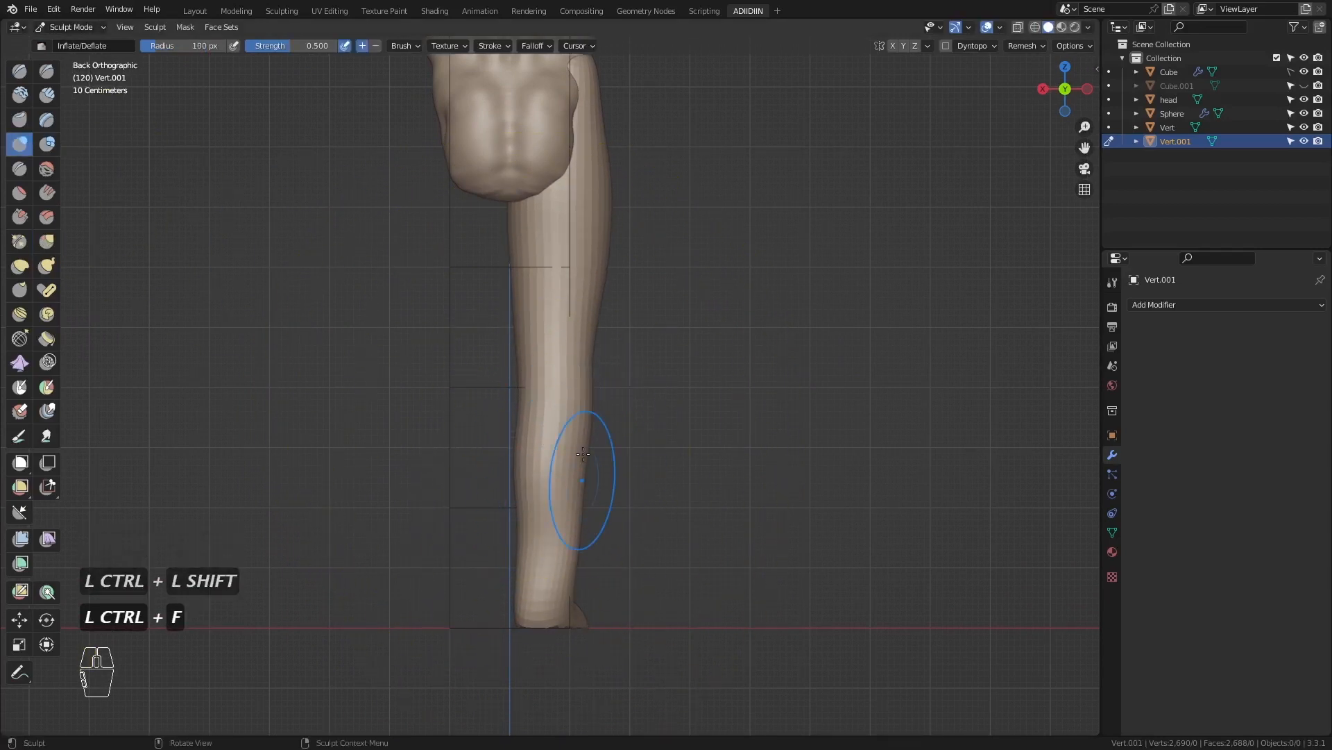
shift+drag(581, 432, 577, 443)
- In back view, carve grooves from the lower calf down beside the Achilles tendon with the Draw Sharp brush, reducing its radius to 82 px
click(54, 77)
mouse_move(516, 451)
shift+middle_down()
mouse_move(522, 363)
mouse_move(528, 427)
shift+middle_up()
key(f)
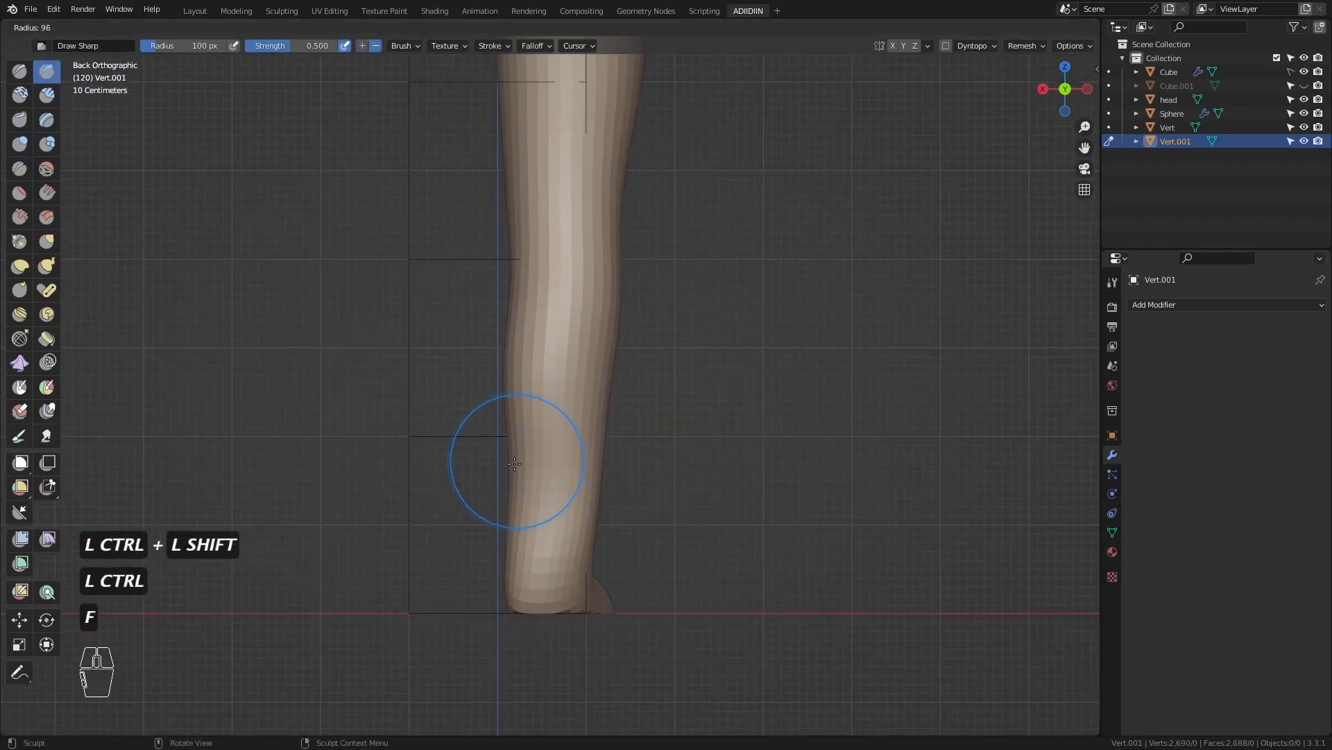
click(579, 461)
drag(606, 417, 556, 564)
key(f)
click(570, 507)
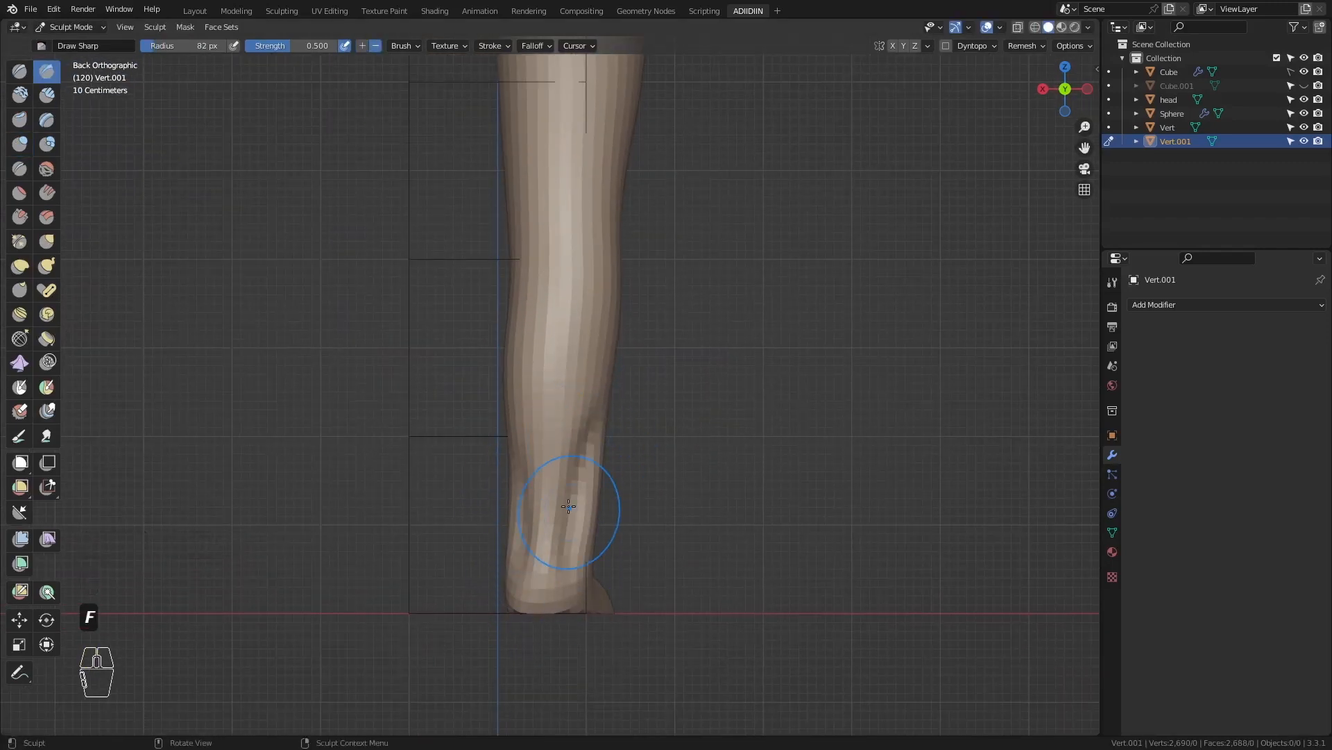
- Reshape the heel and calf with the Grab brush, at a 358 px radius in side view and 141 px in back view
key(KP_3)
key(f)
click(904, 512)
key(g)
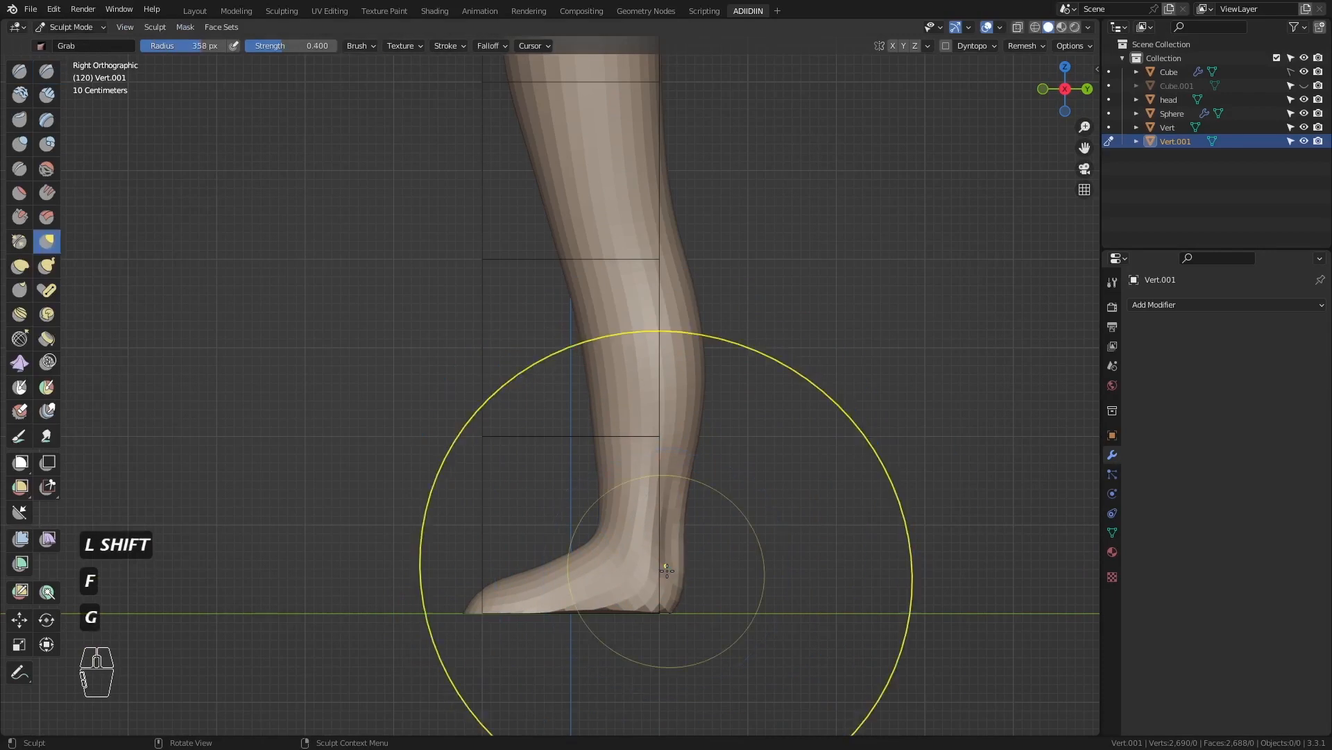
key(ctrl+KP_1)
key(f)
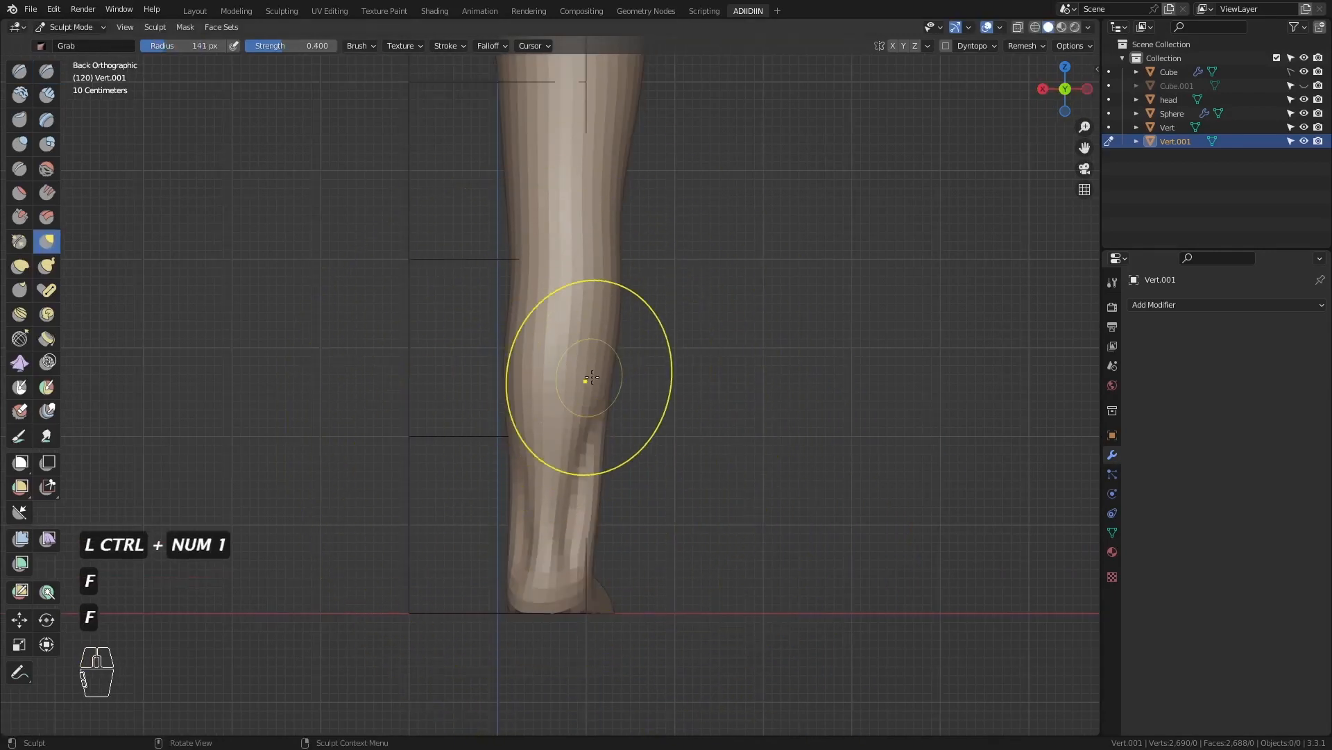
click(617, 308)
- Carve grooves along both sides of the knee with the Draw Sharp brush at 62 px, in back view and in front view
click(47, 71)
shift+middle_drag(550, 347, 558, 517)
key(f)
click(608, 408)
drag(541, 368, 536, 451)
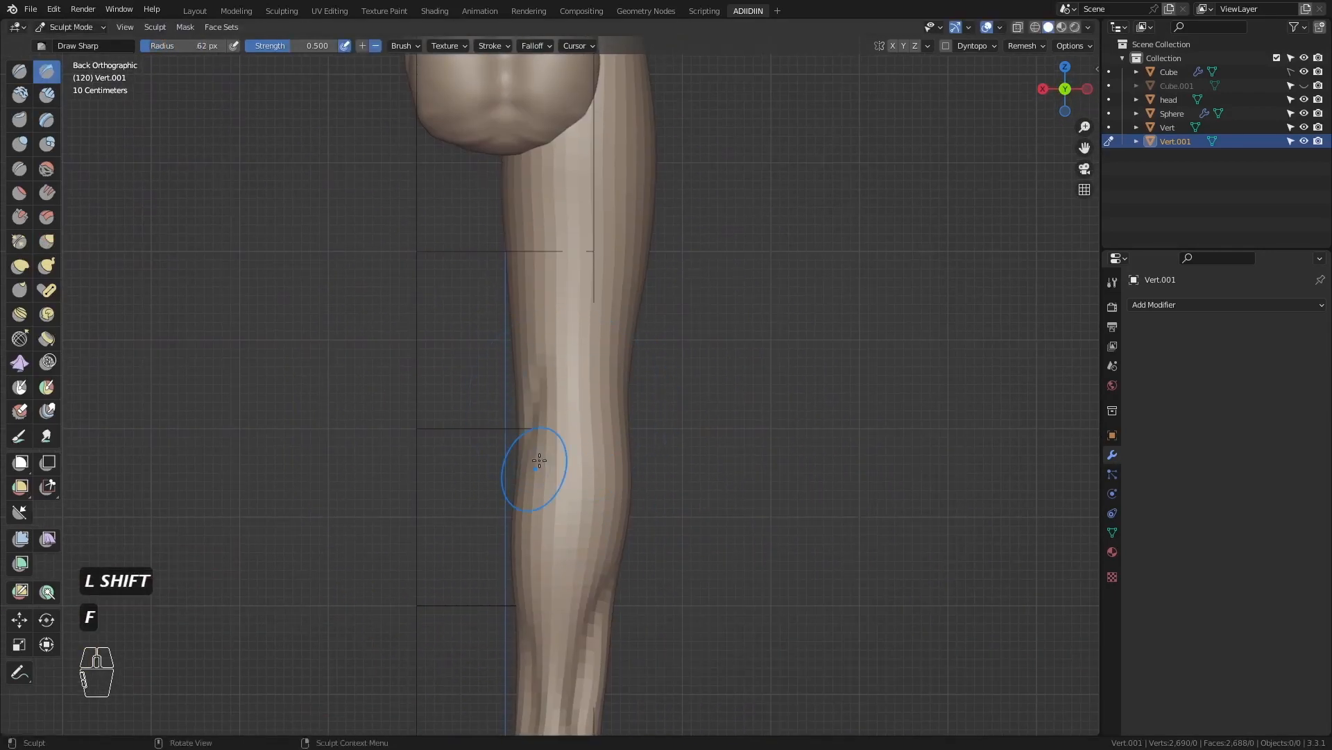
mouse_move(598, 336)
mouse_down()
mouse_move(619, 446)
mouse_move(548, 378)
mouse_up()
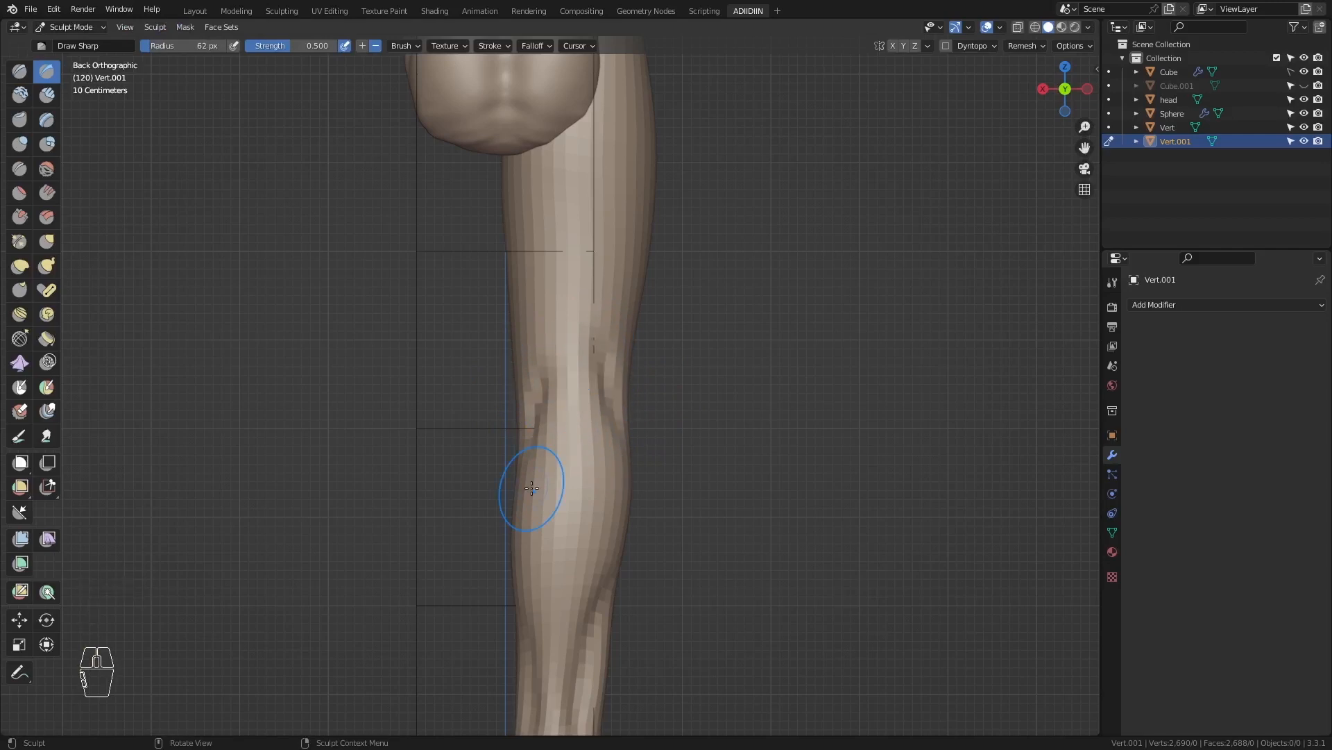
key(KP_1)
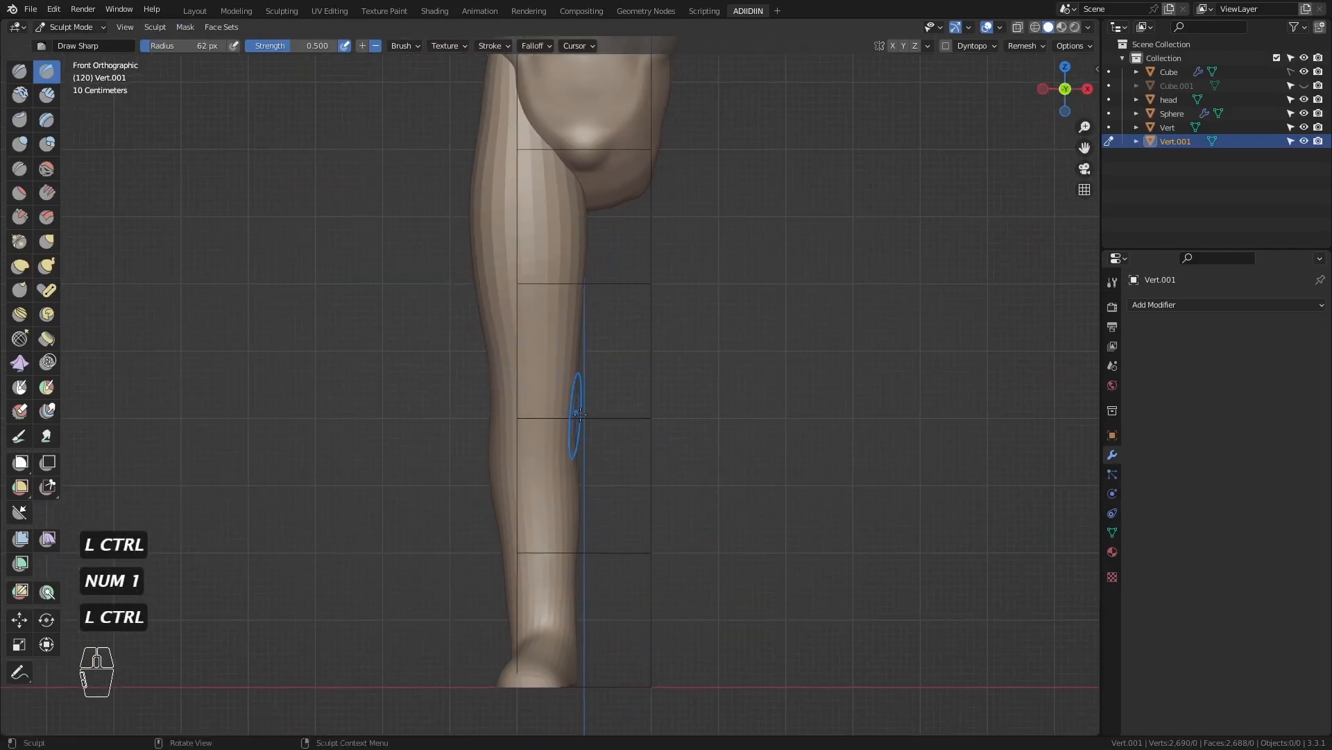
ctrl+drag(510, 432, 506, 374)
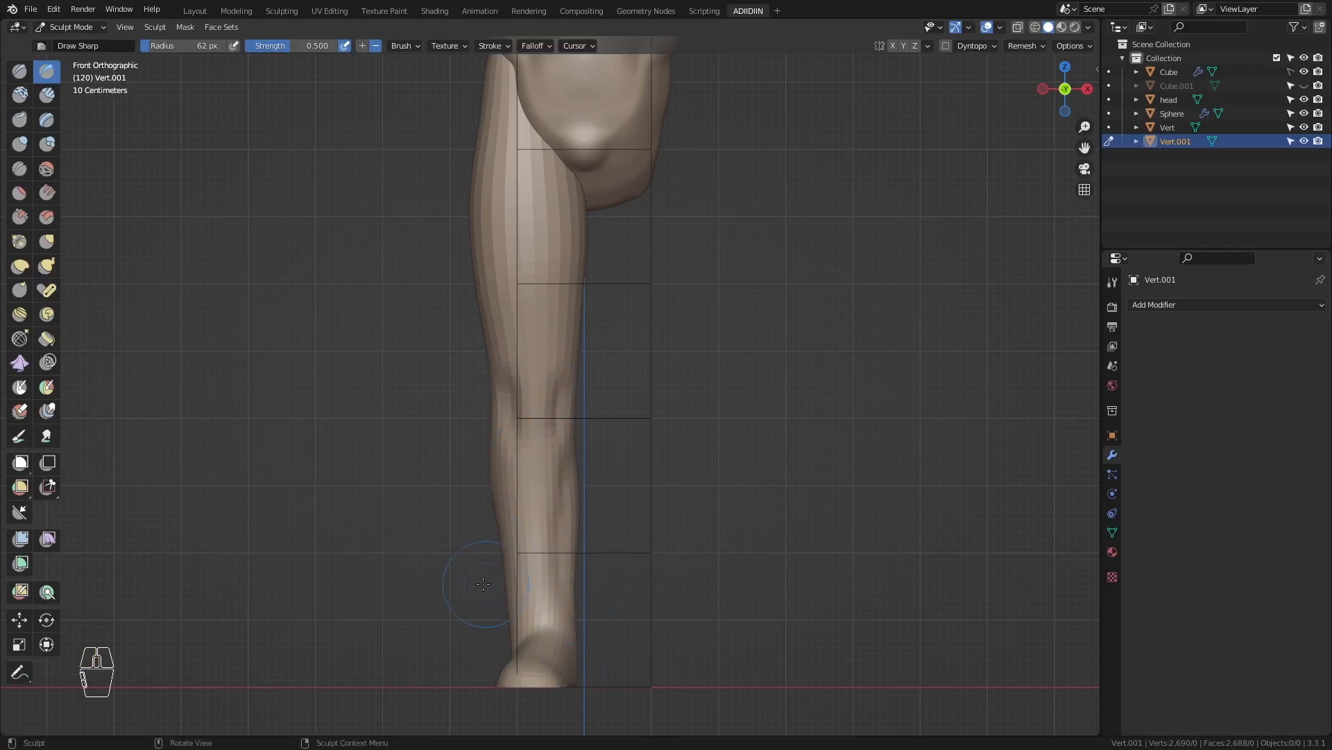
- In front view, push the outer ankle inward with the Grab brush, using radii between 119 px and 123 px
key(g)
key(f)
click(530, 603)
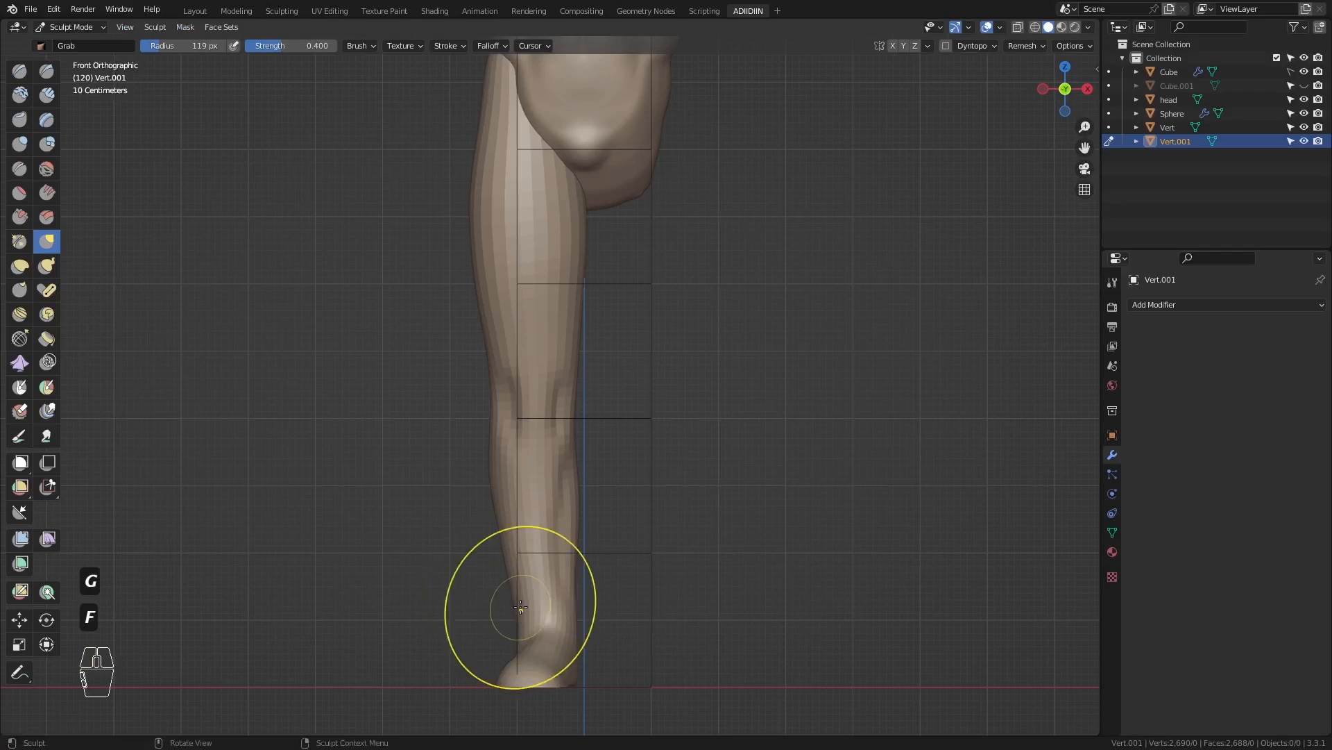
key(f)
click(547, 593)
drag(514, 626, 524, 623)
key(f)
click(479, 540)
- Define the inner and outer ankle in both side views with the Draw Sharp brush at 60 px, raising the outer ankle bone
key(KP_3)
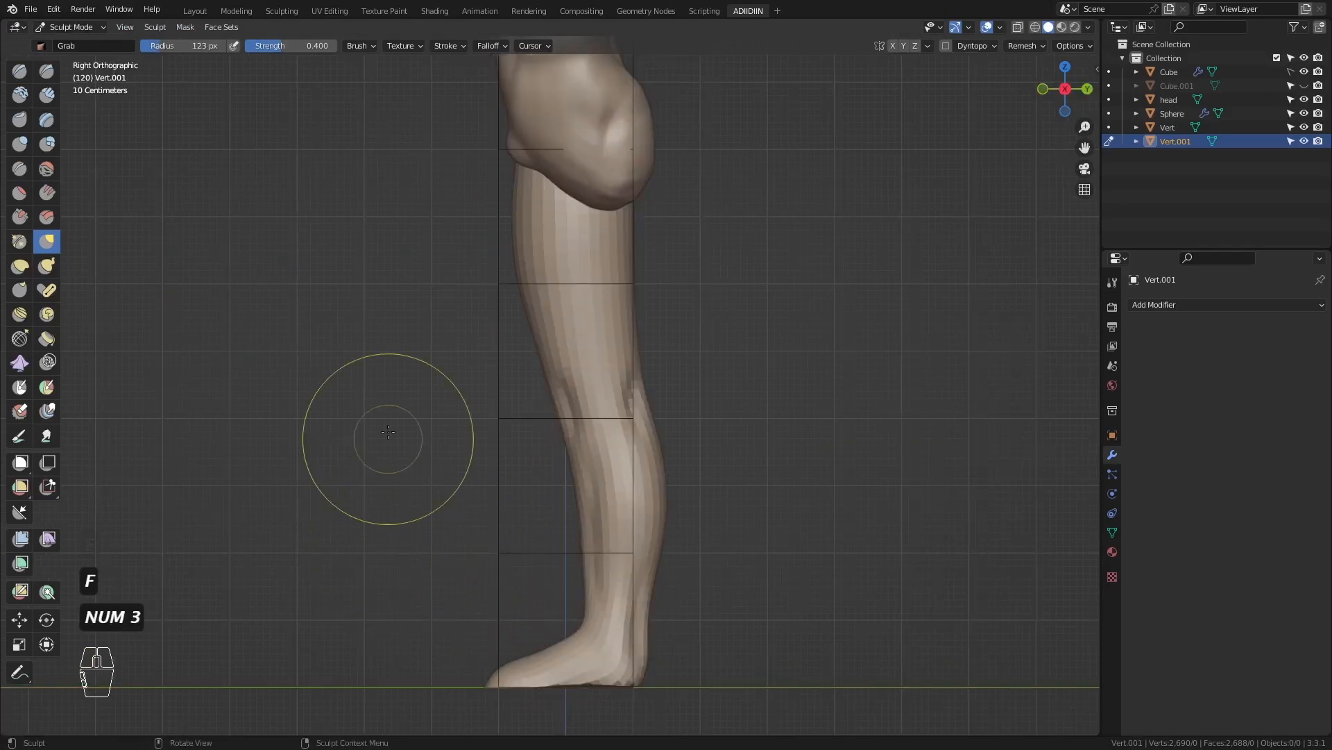
click(47, 71)
mouse_move(561, 519)
shift+middle_down()
mouse_move(531, 362)
mouse_move(607, 539)
shift+middle_up()
key(f)
click(589, 536)
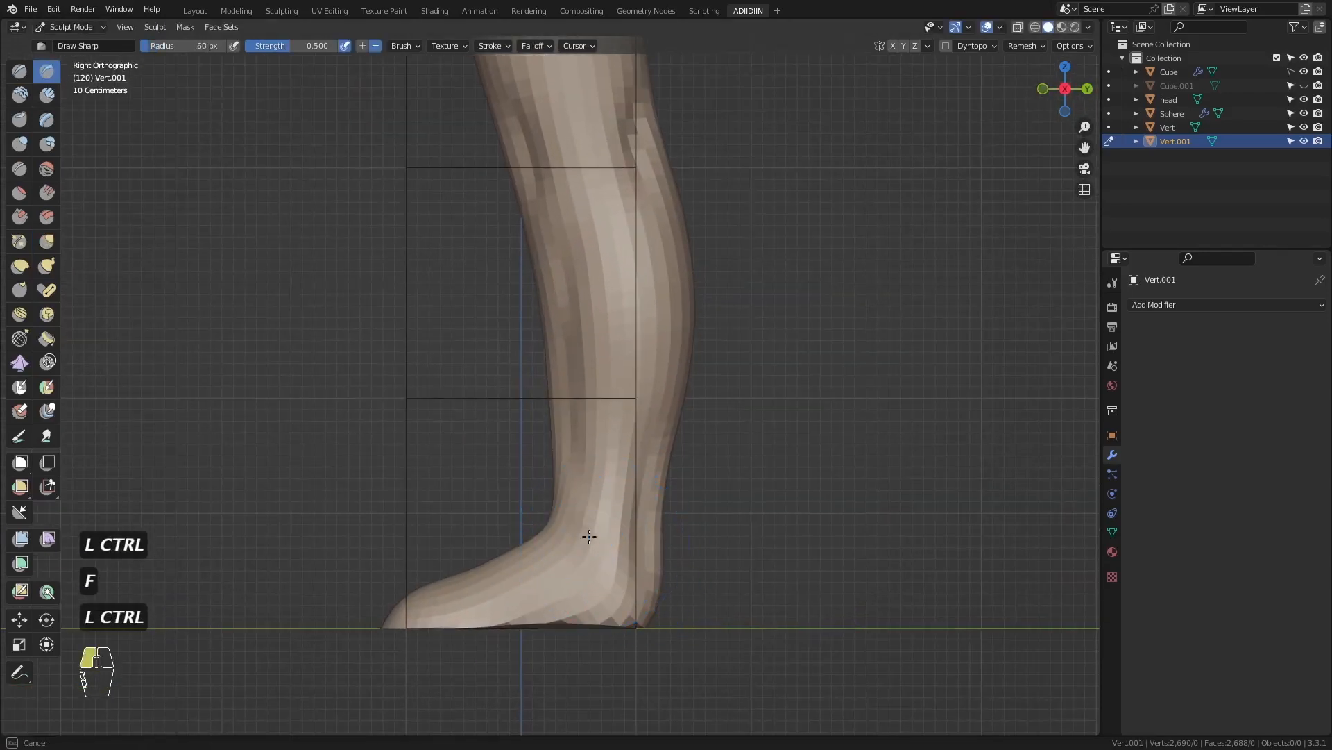
key(ctrl+KP_3)
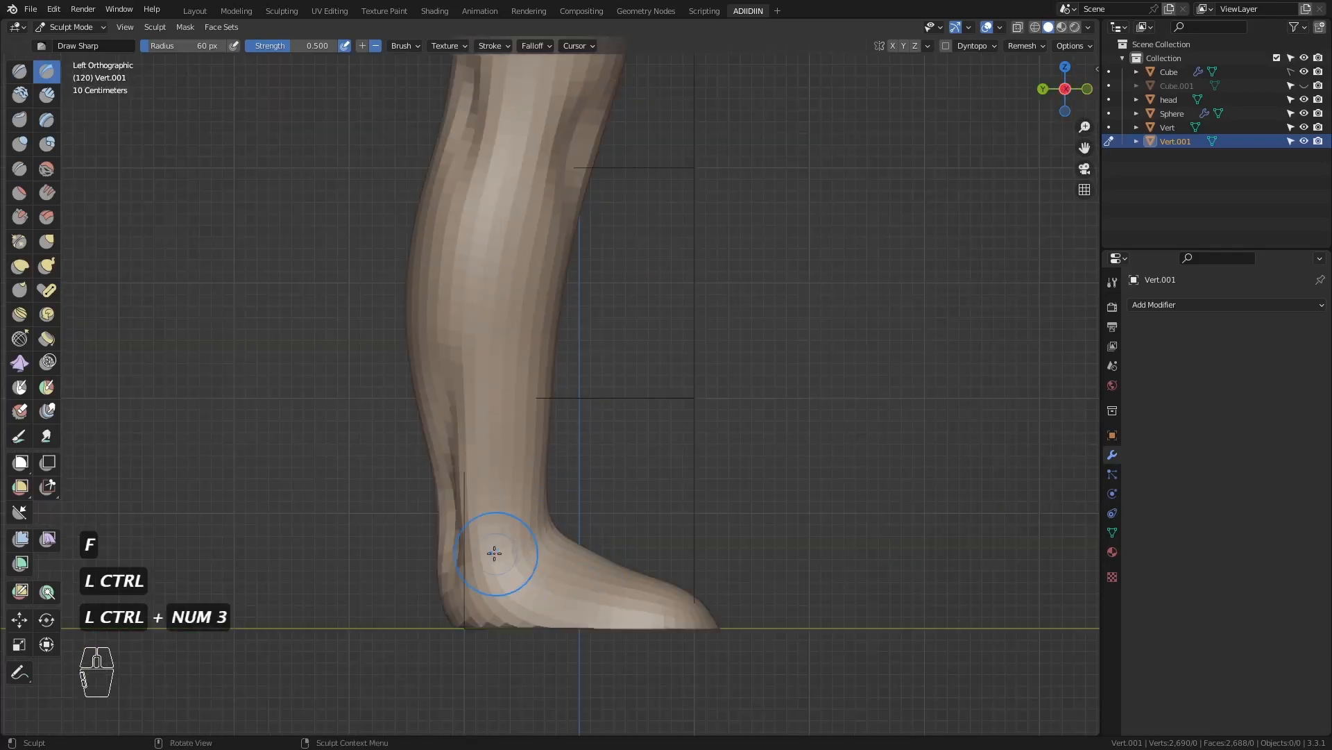
ctrl+drag(494, 553, 472, 541)
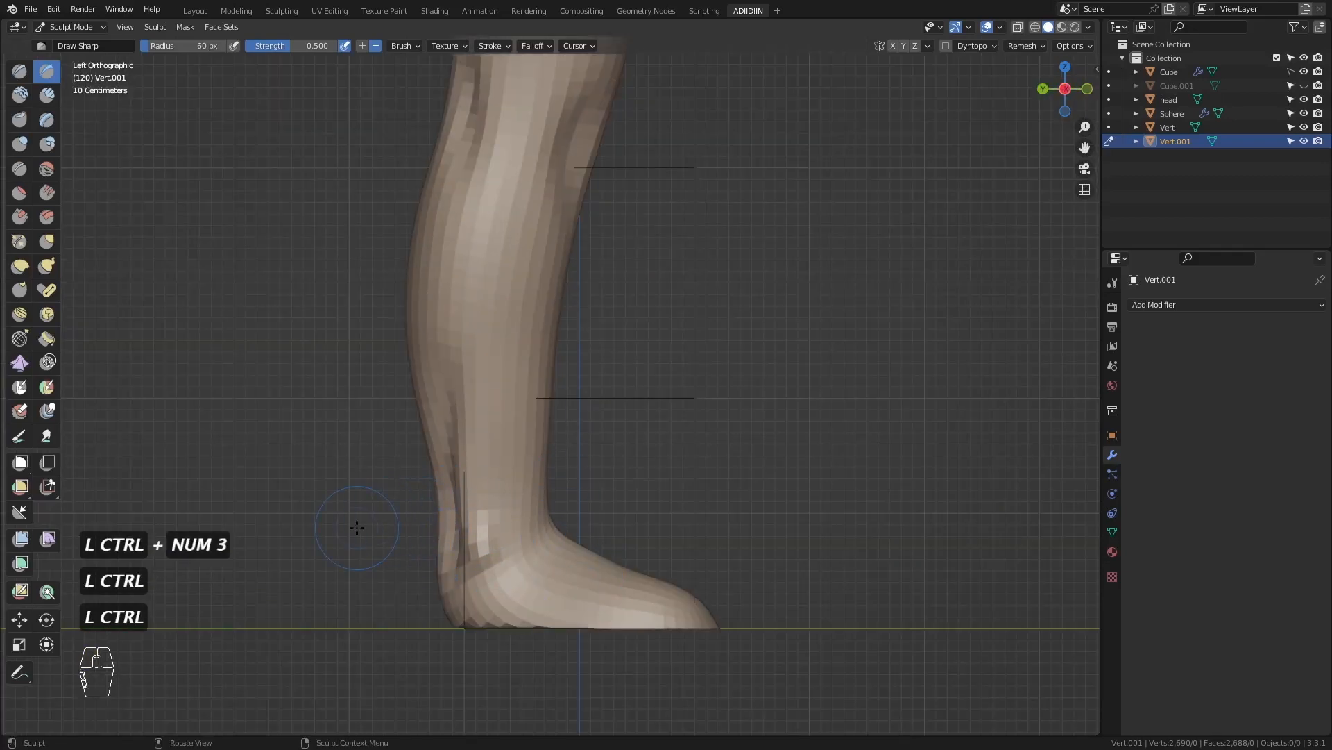
- Define the kneecap in front view and carve the inner thigh muscle lines with the Draw Sharp brush at 41 px
key(KP_1)
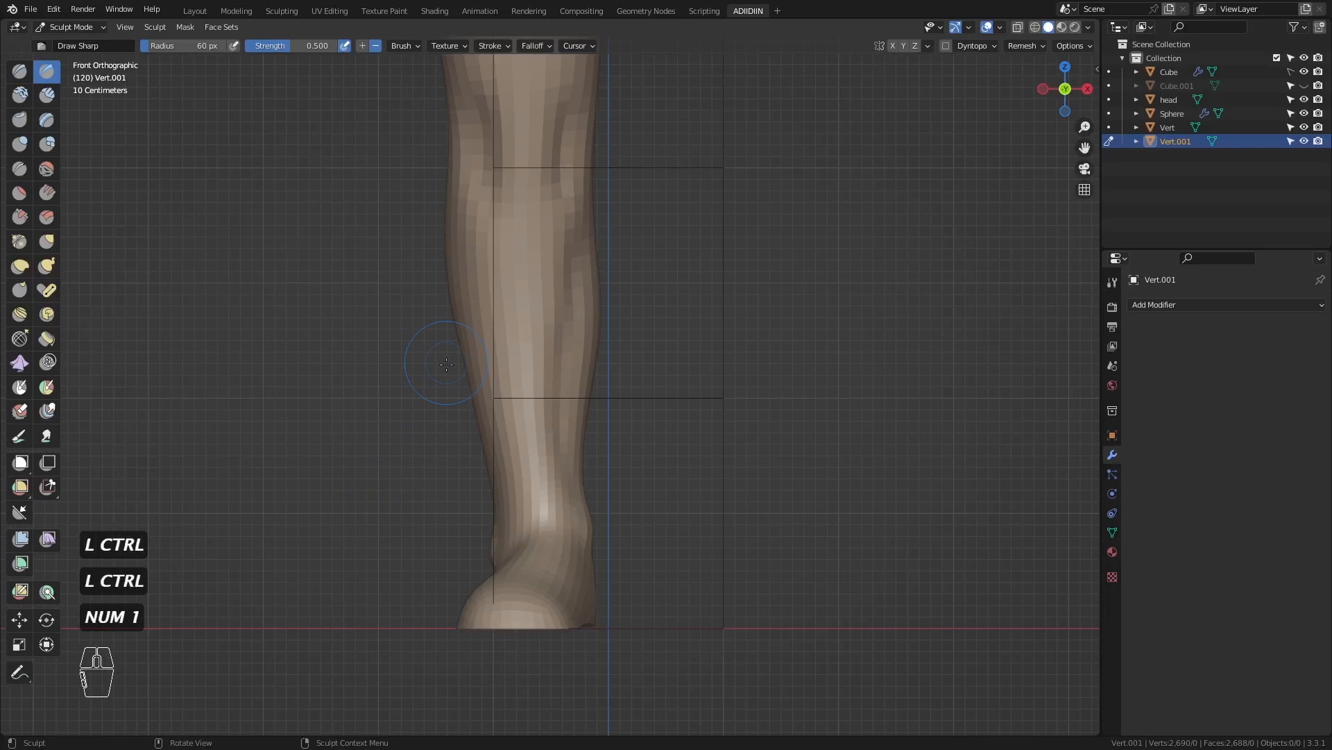
ctrl+middle_drag(452, 406, 462, 423)
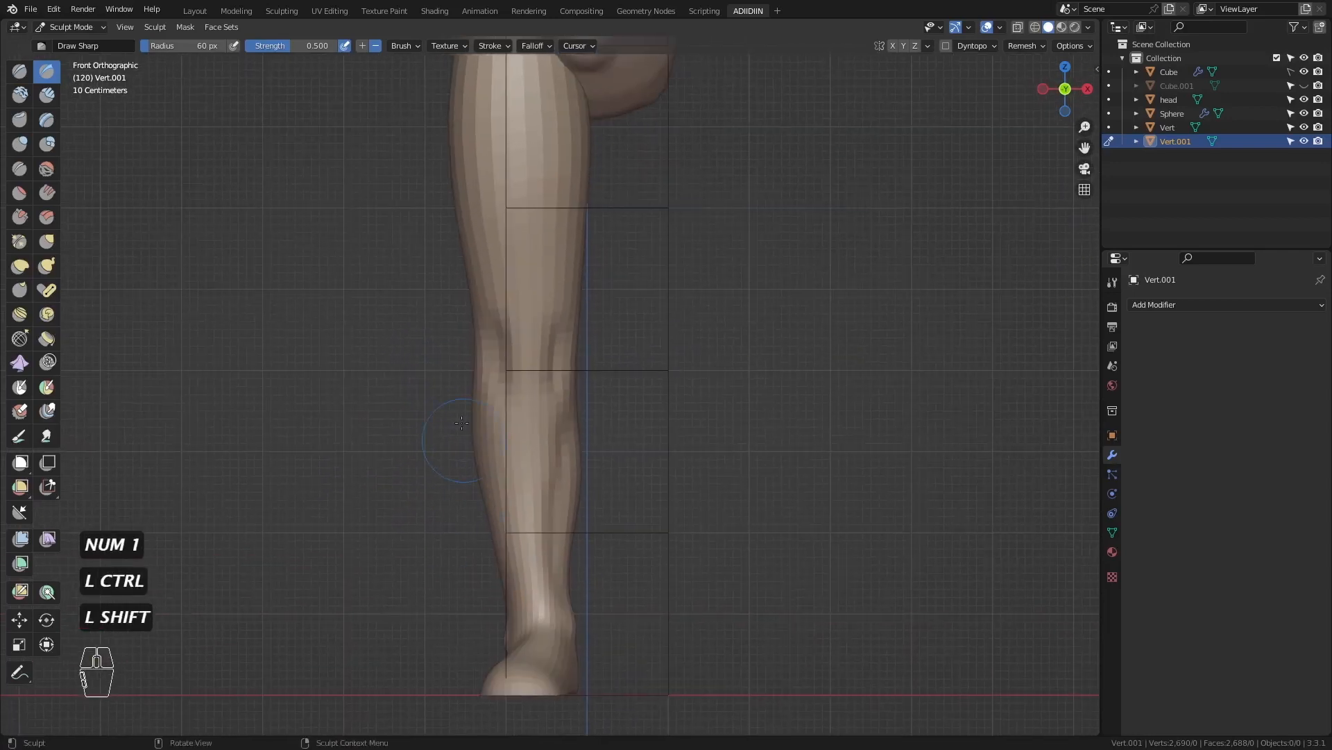
ctrl+middle_drag(558, 344, 541, 363)
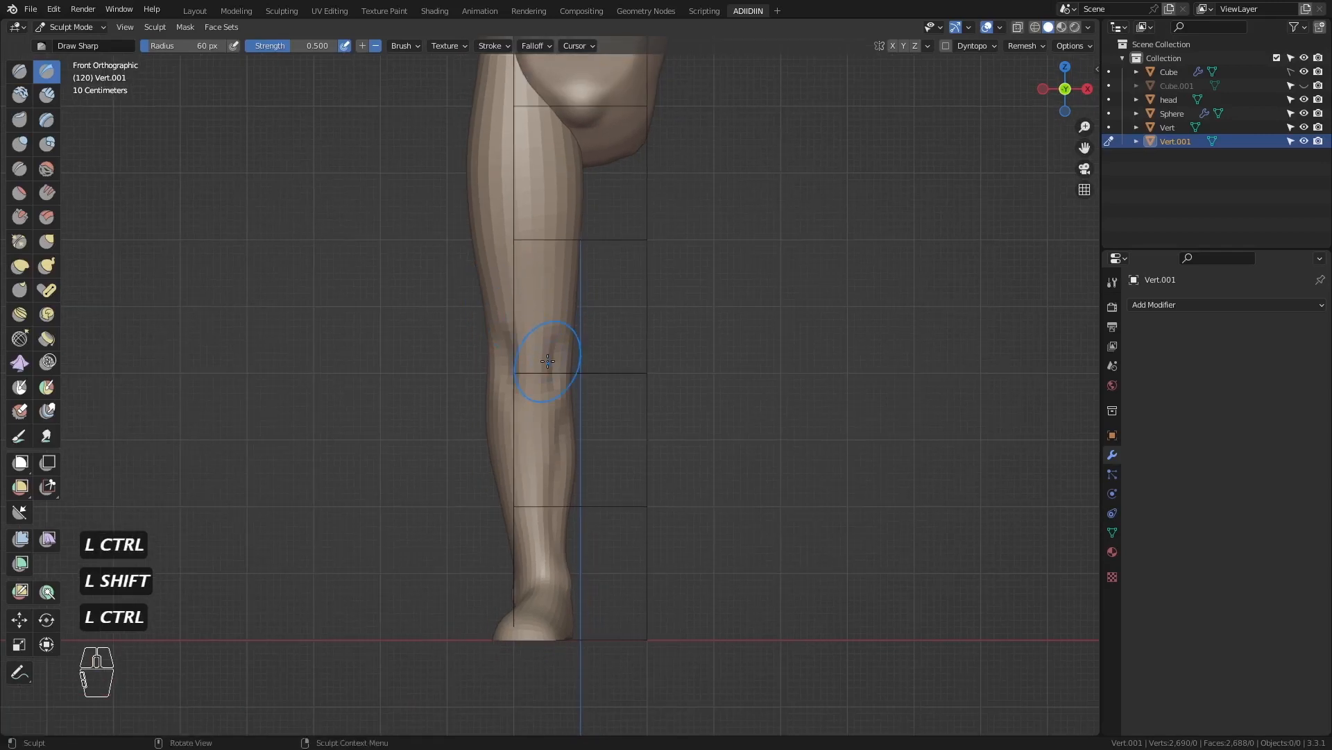
key(f)
click(506, 284)
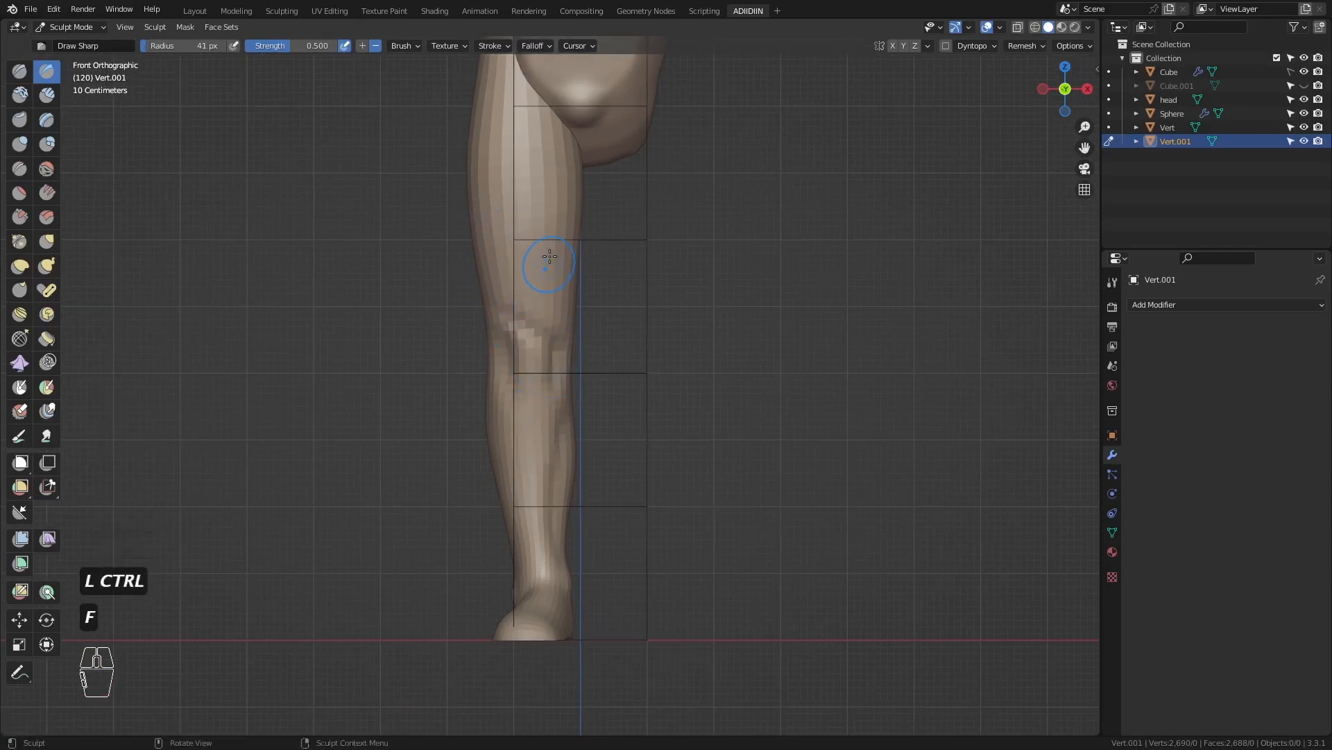
shift+middle_drag(529, 226, 517, 310)
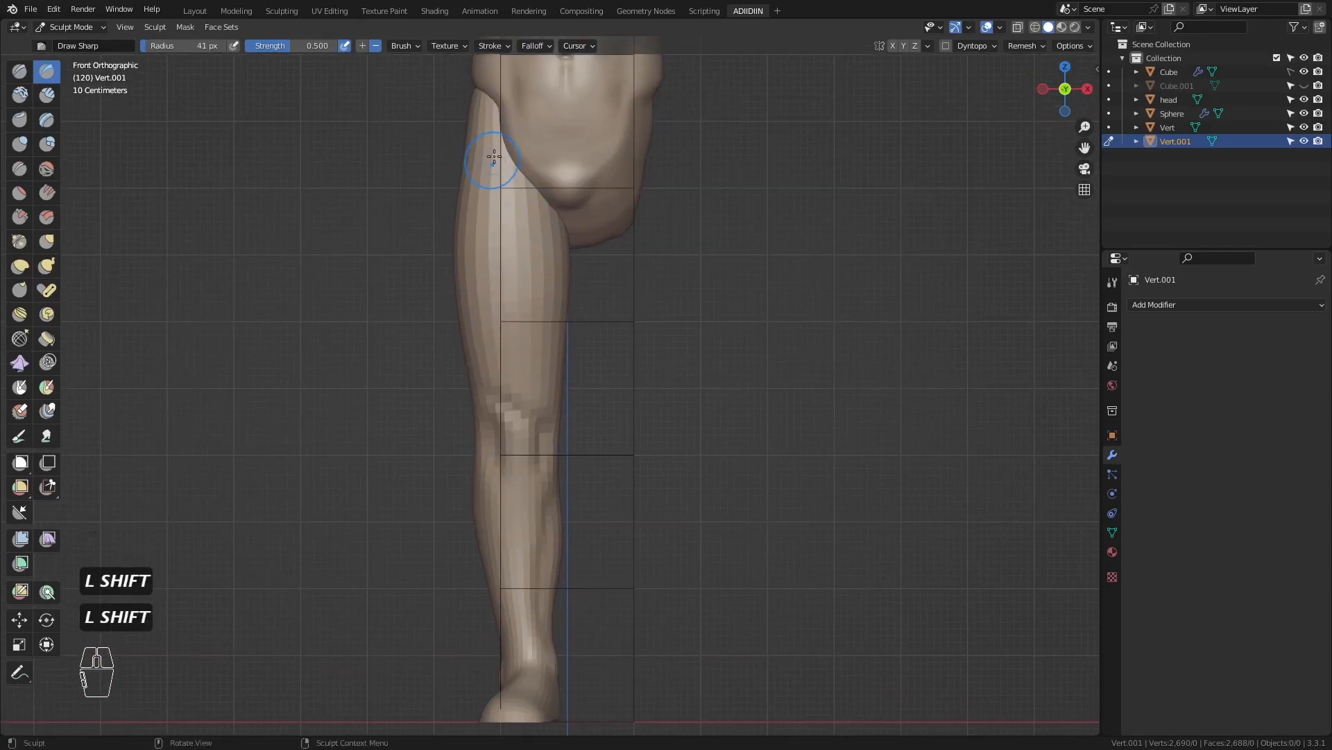
key(shift+KP_3)
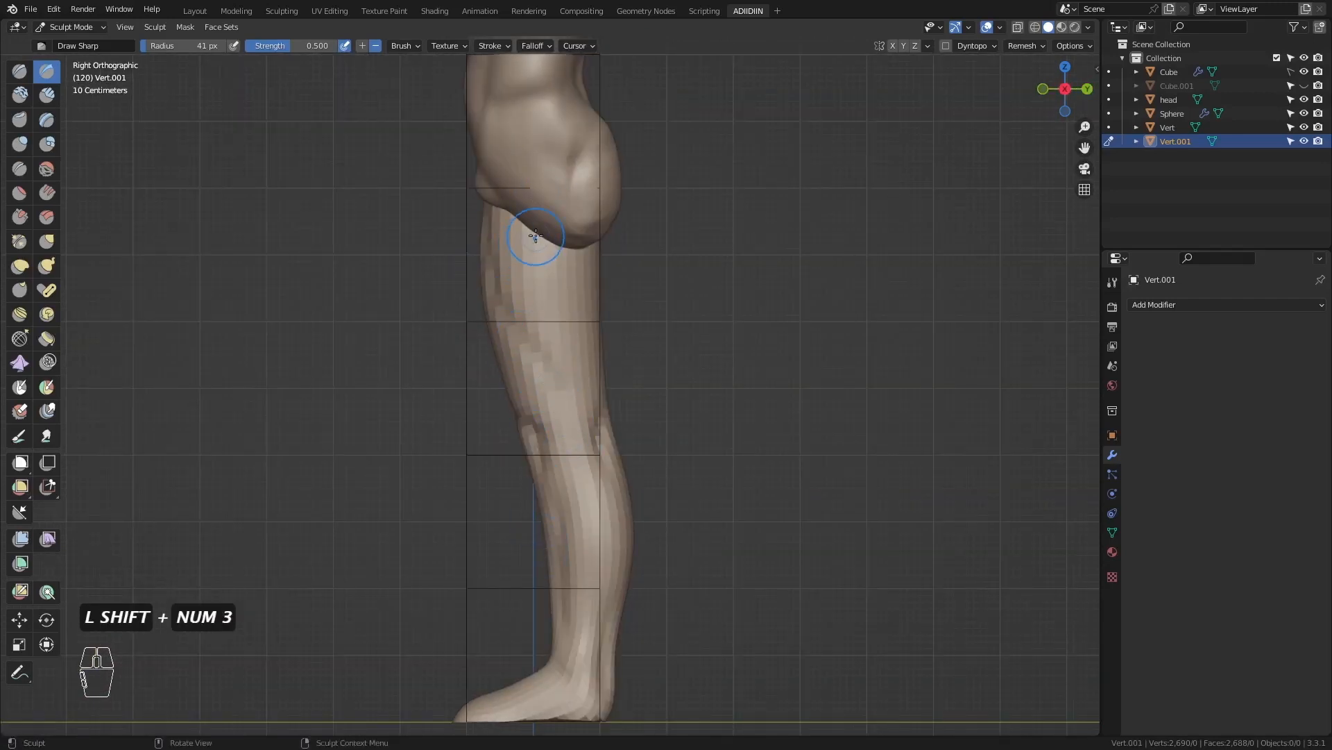
- Switch sculpting to the torso mesh and push its buttock up and inward in side view with the Grab brush, ending at 99 px
key(shift+alt+q)
shift+middle_drag(553, 178, 526, 295)
key(g)
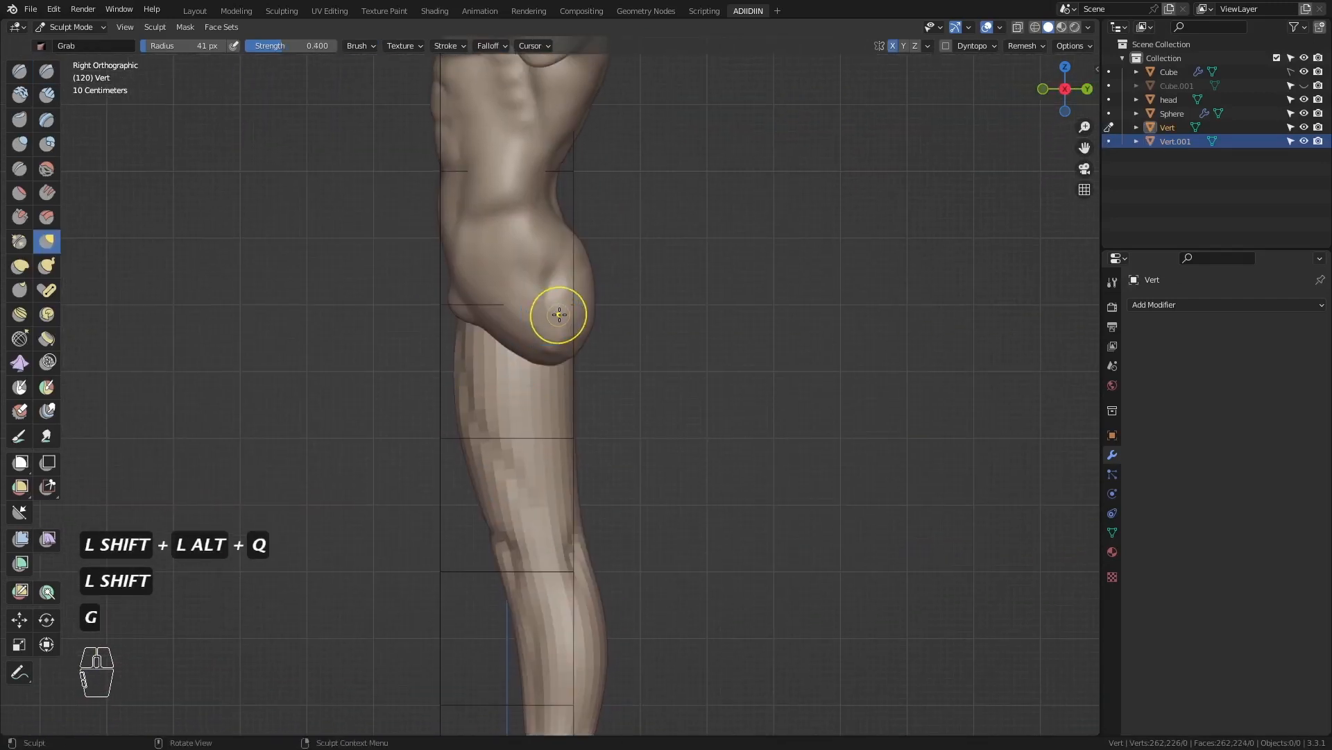
key(f)
click(663, 316)
drag(561, 362, 542, 323)
drag(581, 293, 536, 294)
key(f)
click(611, 284)
drag(587, 246, 578, 246)
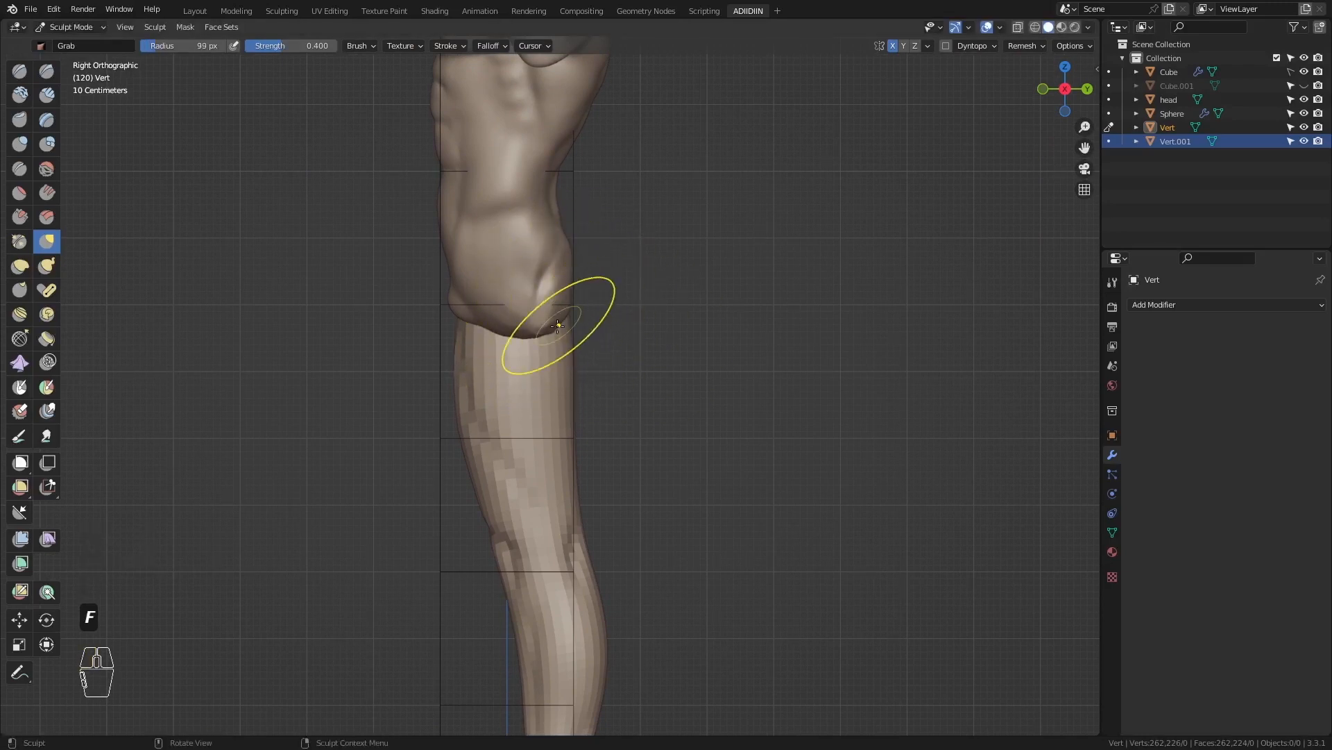
- Switch back to the leg mesh and adjust the front of the upper thigh at the hip with the Grab brush at 144 px and 100 px
key(alt+q)
key(ctrl+KP_3)
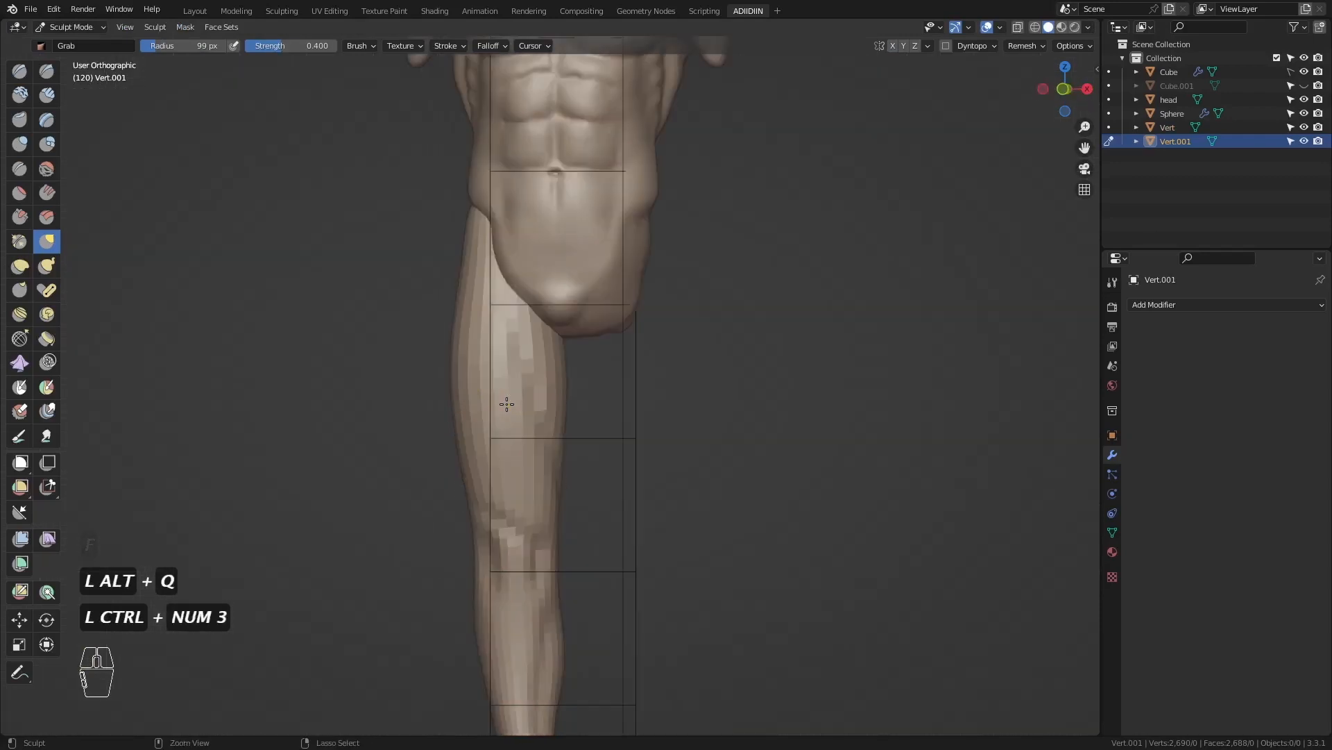
key(f)
click(722, 267)
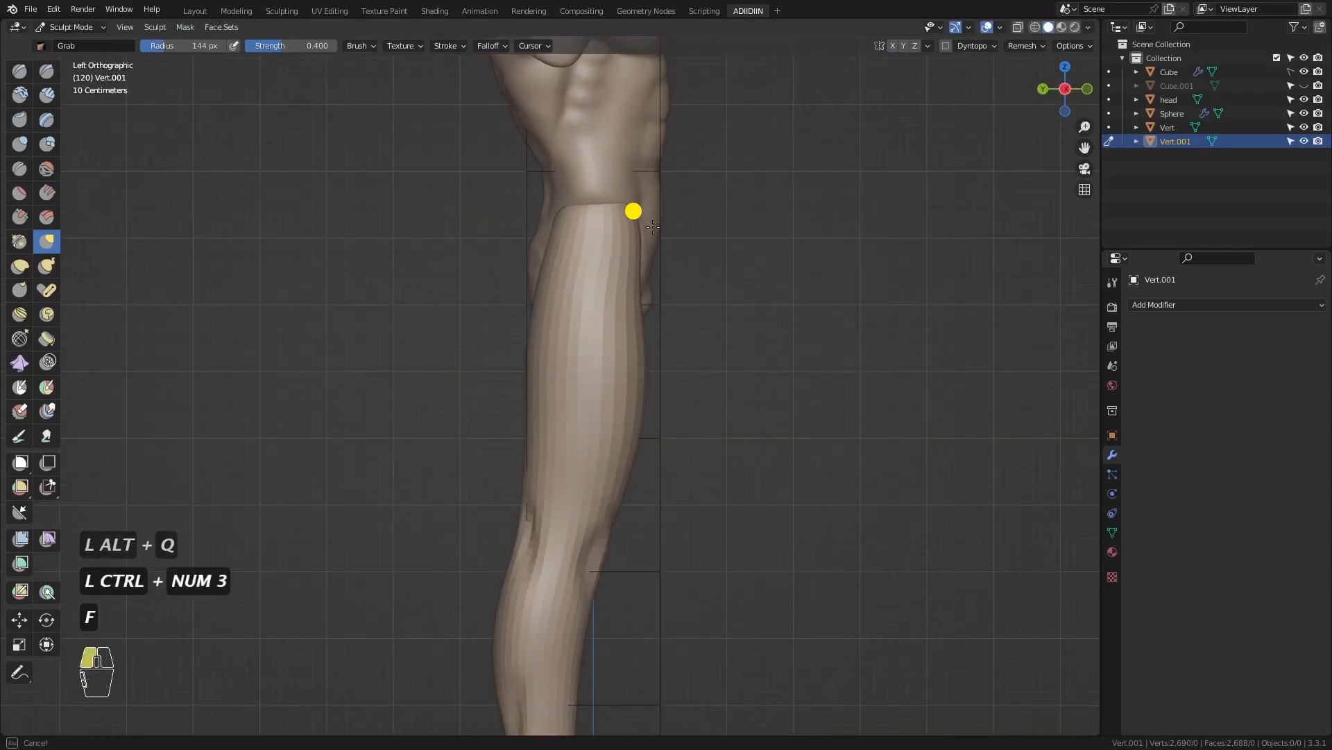
drag(653, 227, 656, 227)
key(f)
click(696, 228)
middle_drag(659, 264, 517, 288)
drag(538, 220, 537, 221)
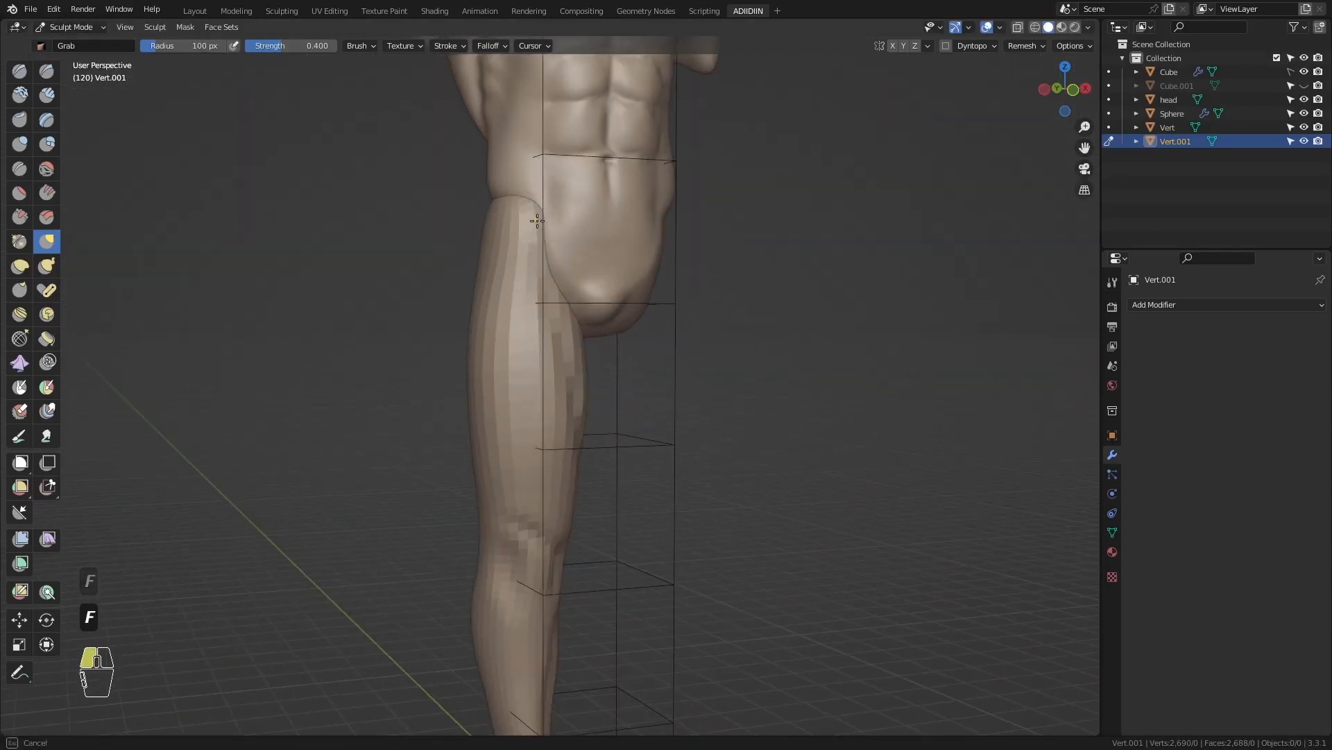
- In left view, pull the back of the upper leg outward into a buttock with the Grab brush, reducing its radius to 131 px
key(ctrl+KP_3)
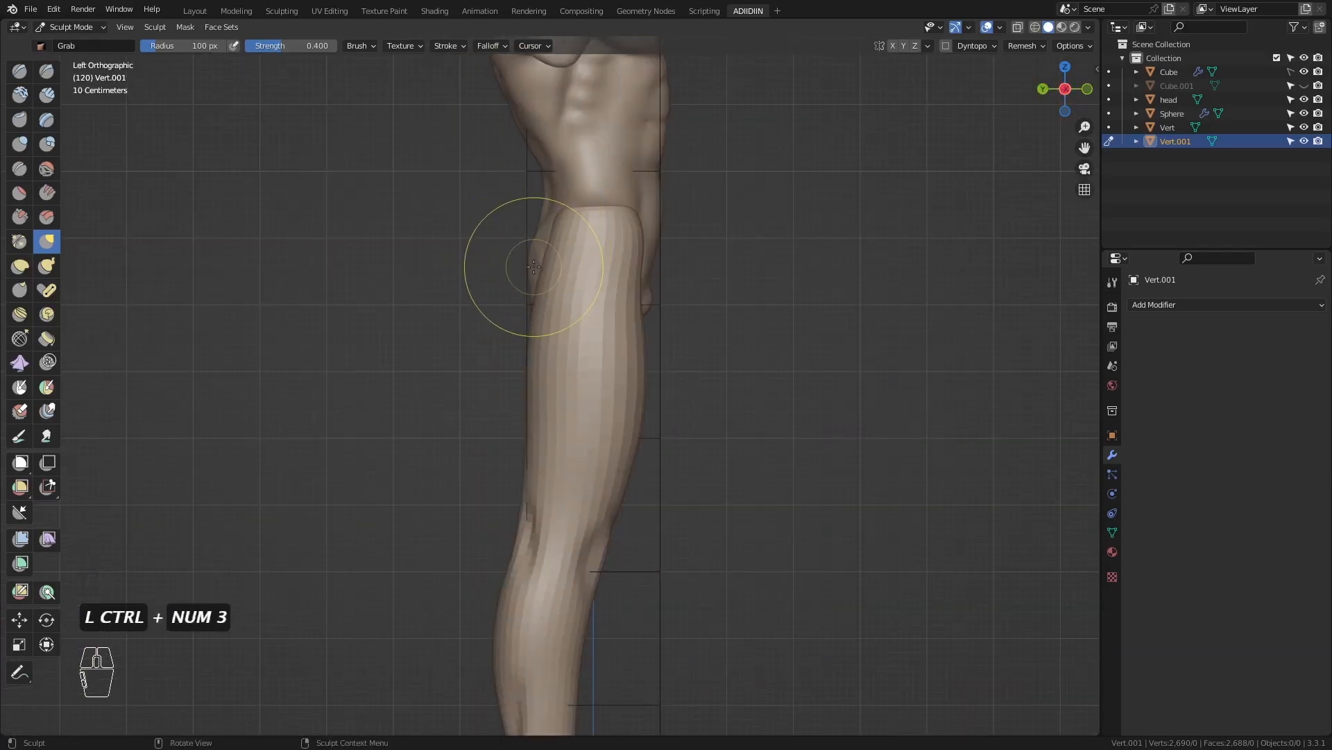
key(f)
click(638, 265)
drag(480, 258, 479, 261)
key(f)
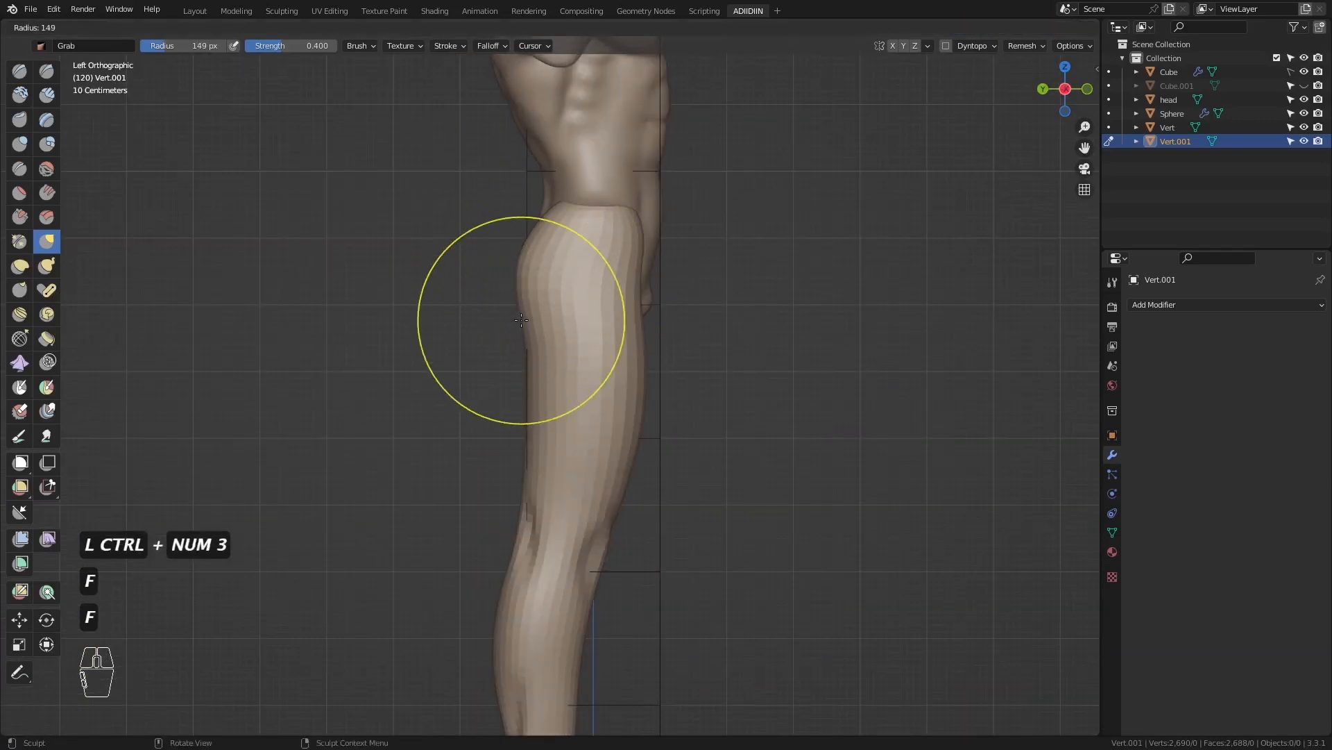
click(612, 320)
drag(527, 331, 502, 340)
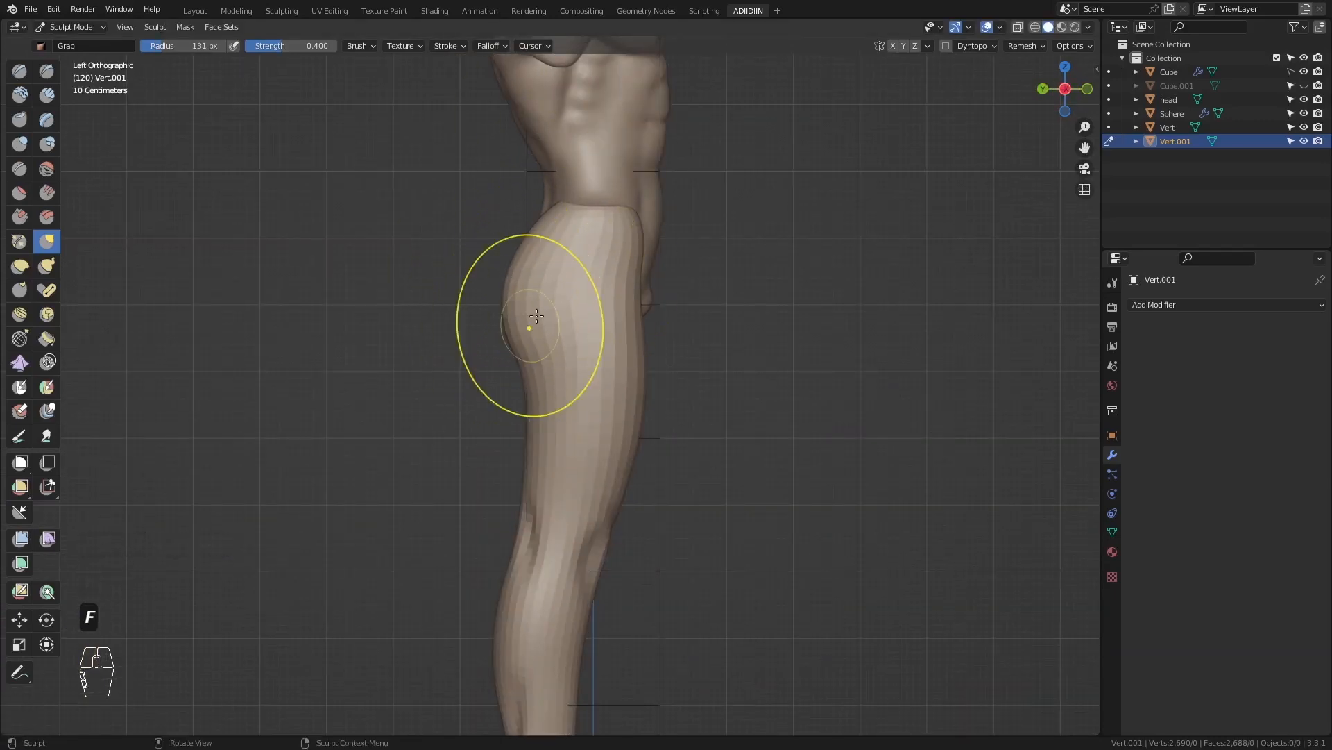
- In back view, pull the buttock's inner edge toward the body's centre and shape the outer hip with the Grab brush at 118 px and 102 px
key(ctrl+KP_1)
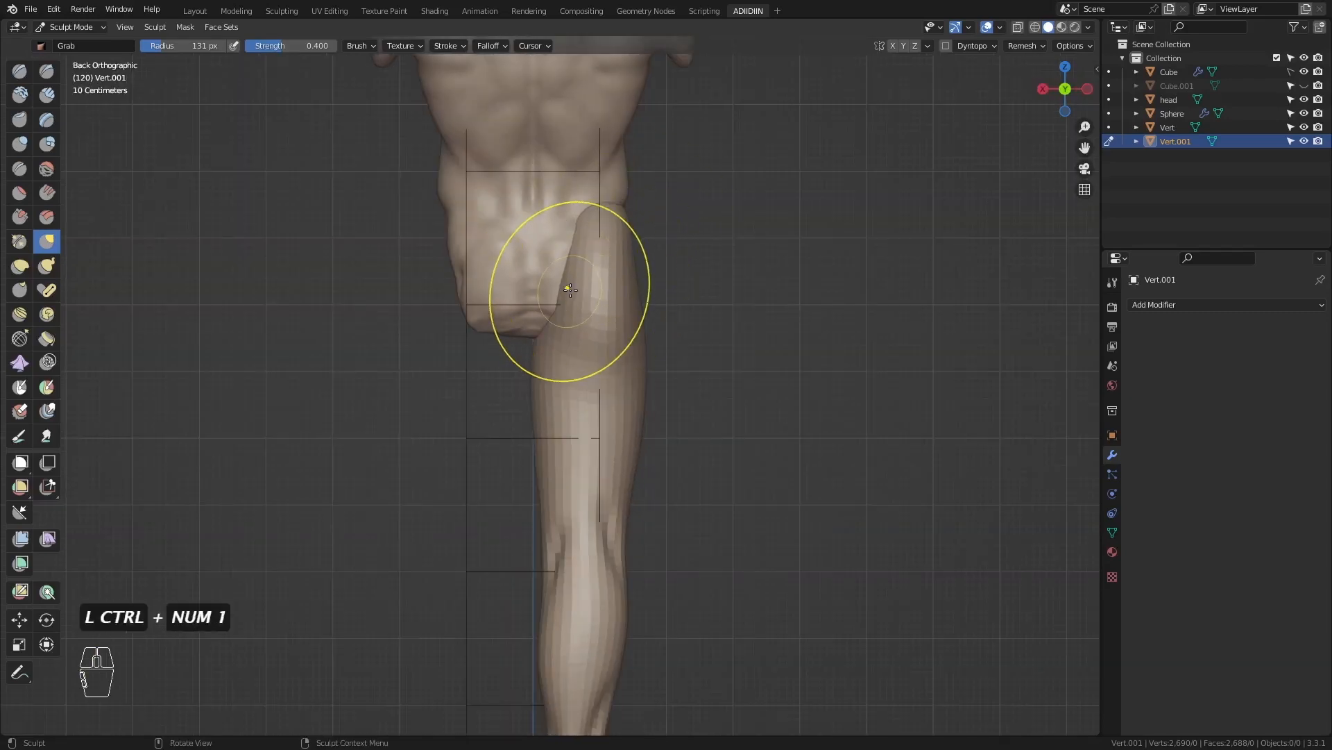
key(f)
click(558, 265)
mouse_move(565, 312)
mouse_down()
mouse_move(550, 322)
mouse_move(554, 345)
mouse_up()
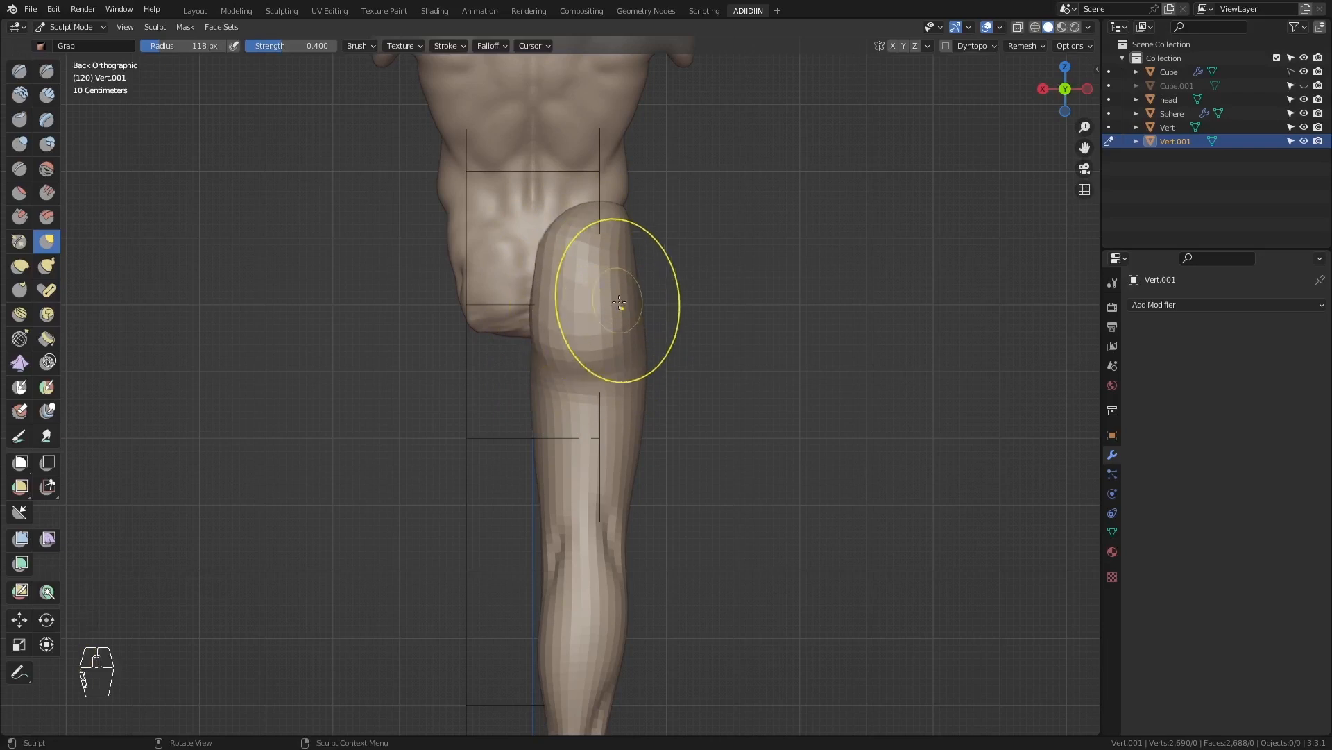
key(f)
click(619, 277)
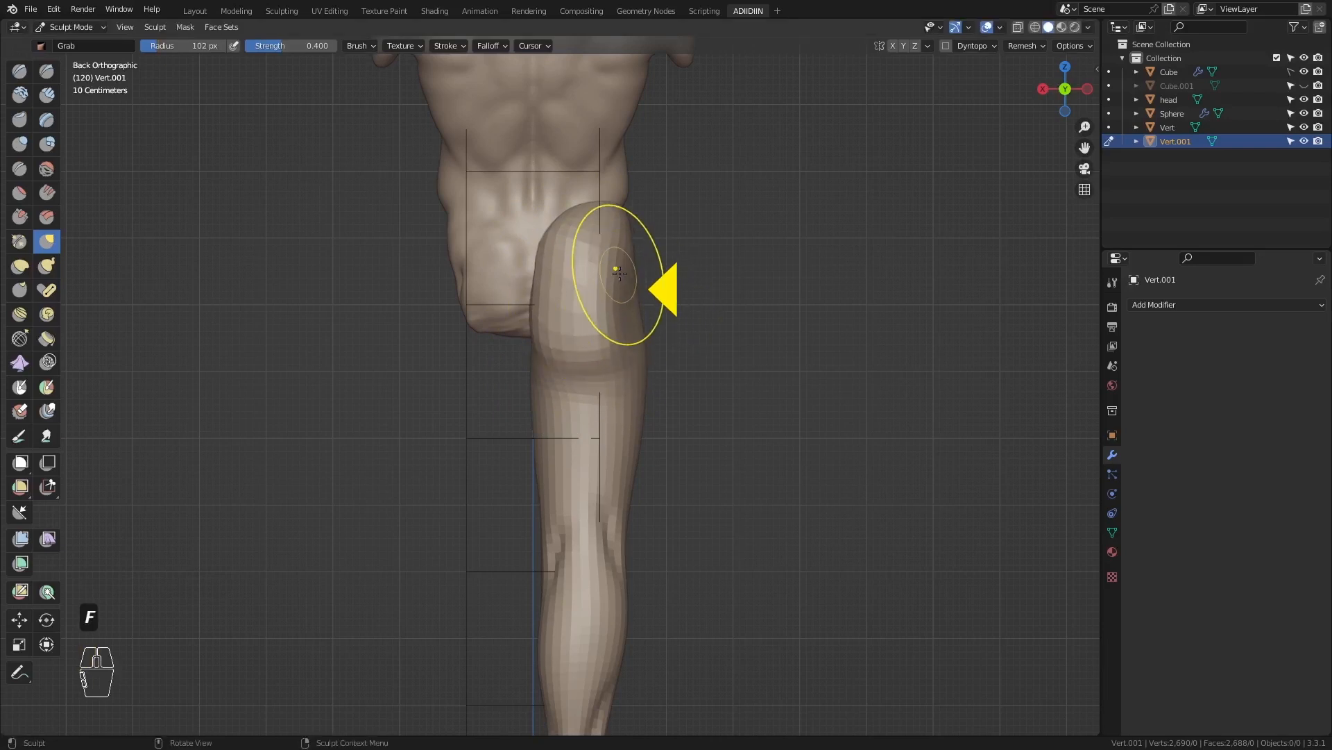
key(f)
click(557, 309)
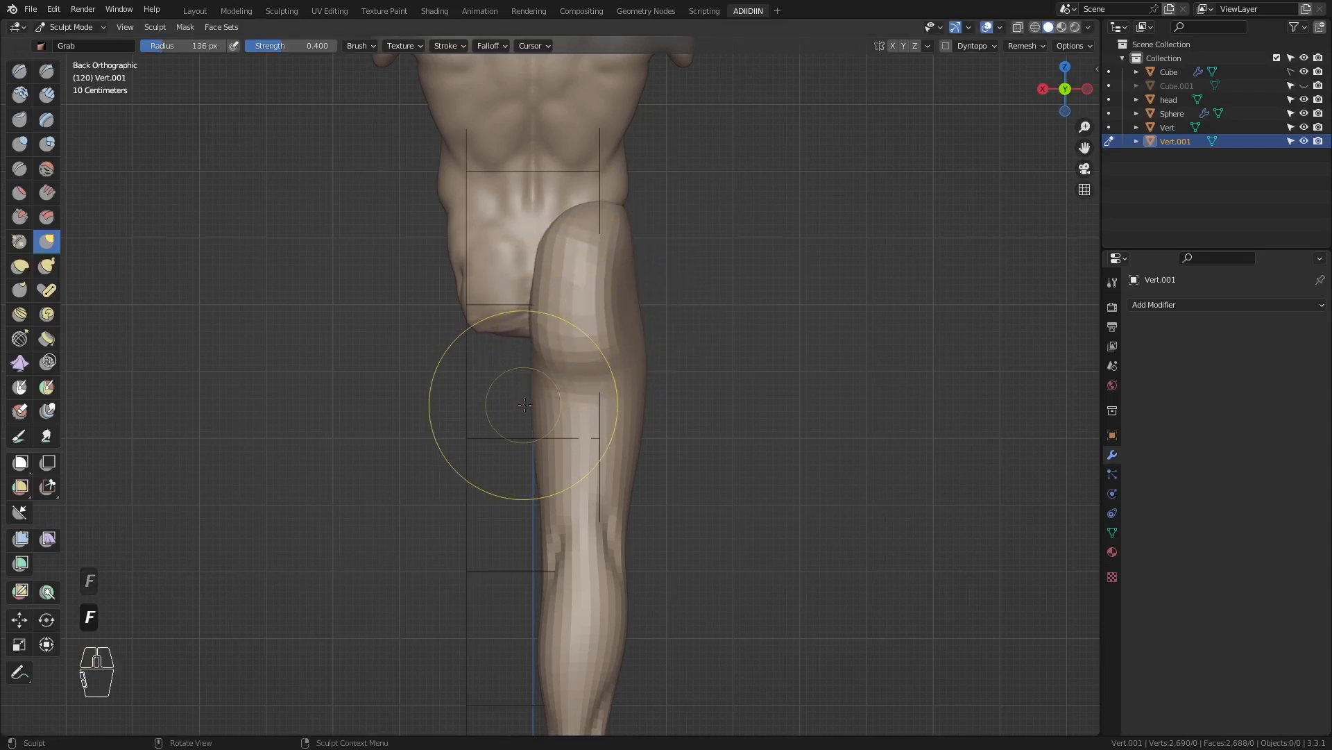
- In right view, refine the front contour below the knee and along the shin with the Grab brush at 77 px and 111 px
key(KP_3)
ctrl+middle_drag(486, 448, 494, 490)
shift+middle_drag(494, 490, 513, 378)
ctrl+middle_drag(548, 517, 553, 458)
key(f)
click(515, 458)
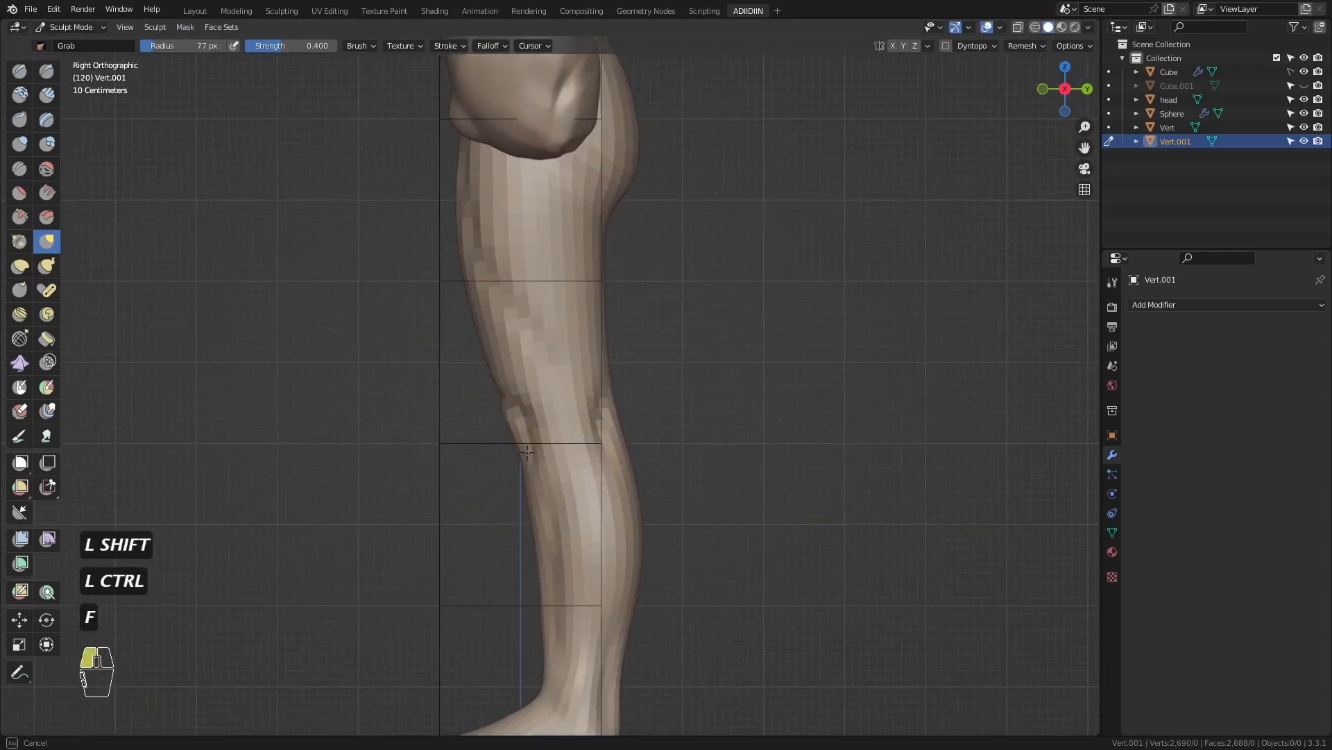
key(f)
click(540, 584)
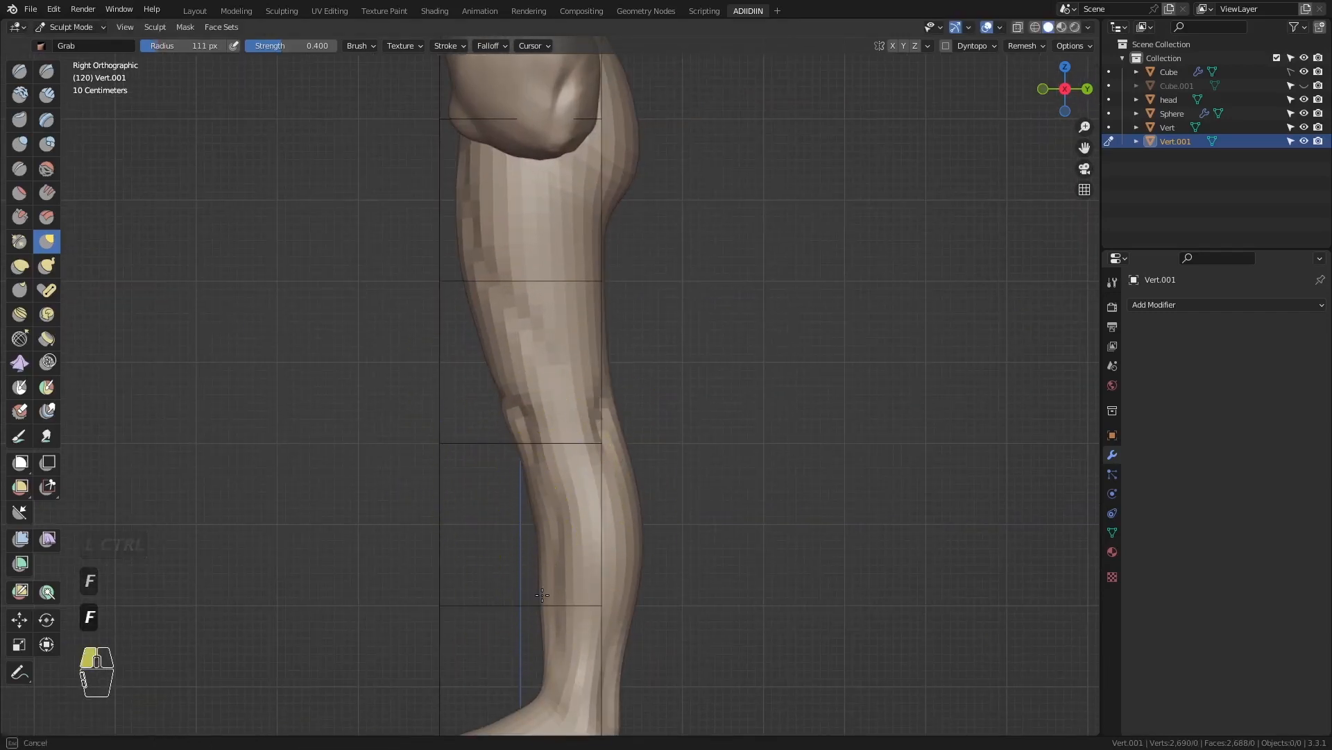
ctrl+middle_drag(542, 595, 514, 445)
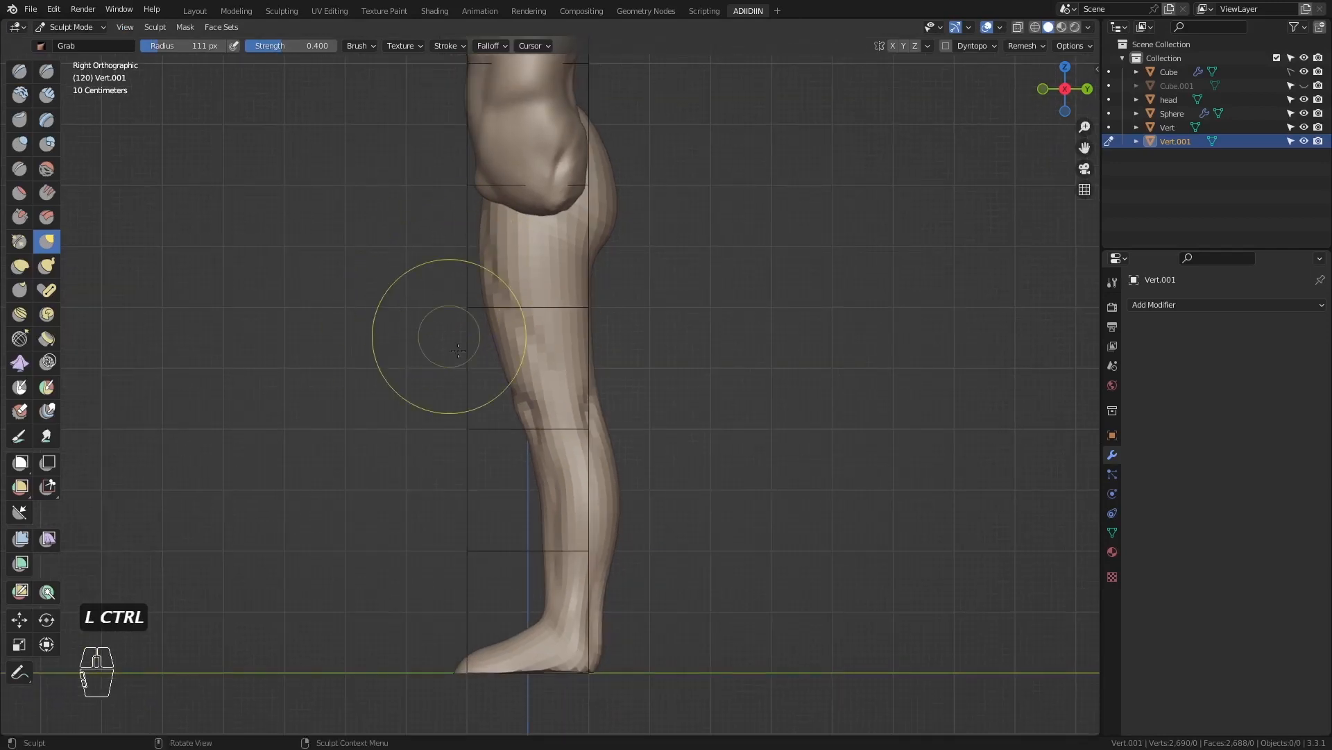
- Refine the back of the ankle in right view and the outer lower leg in front view with the Grab brush at 196 px and 112 px
key(f)
click(594, 625)
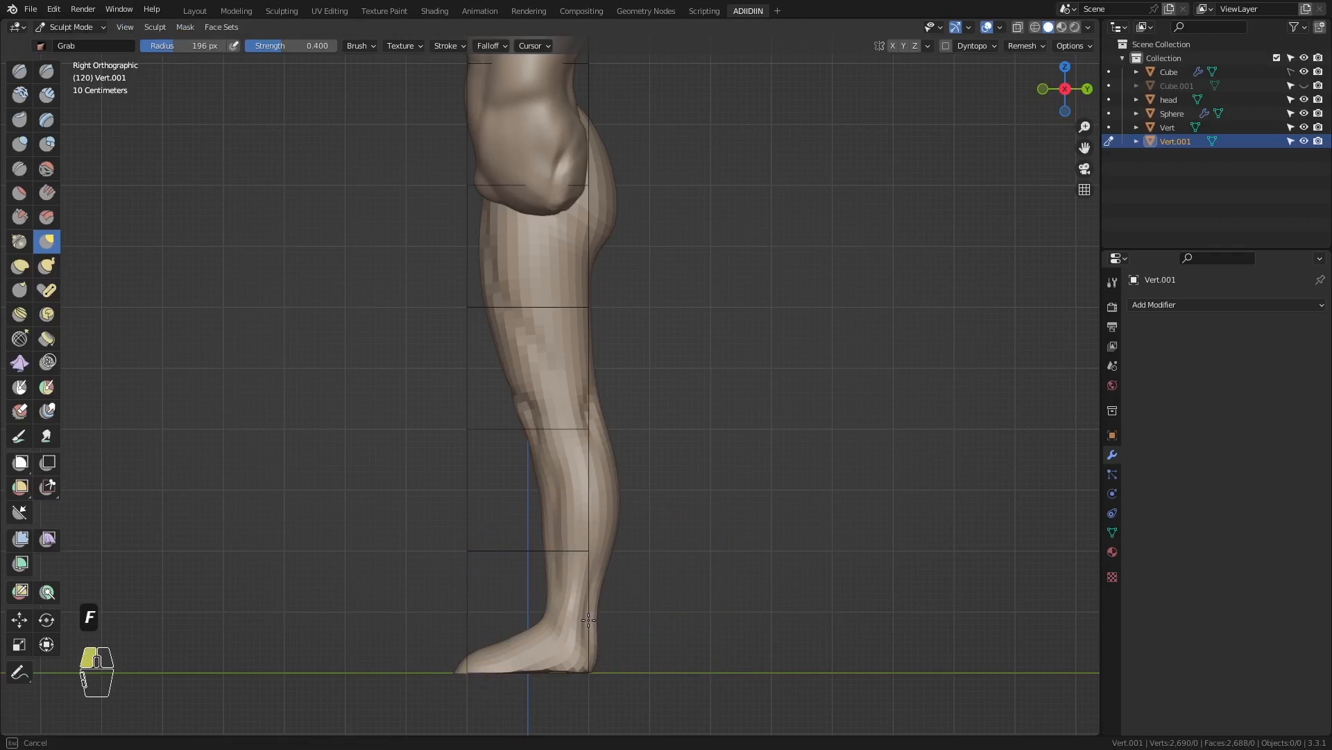
key(f)
click(613, 595)
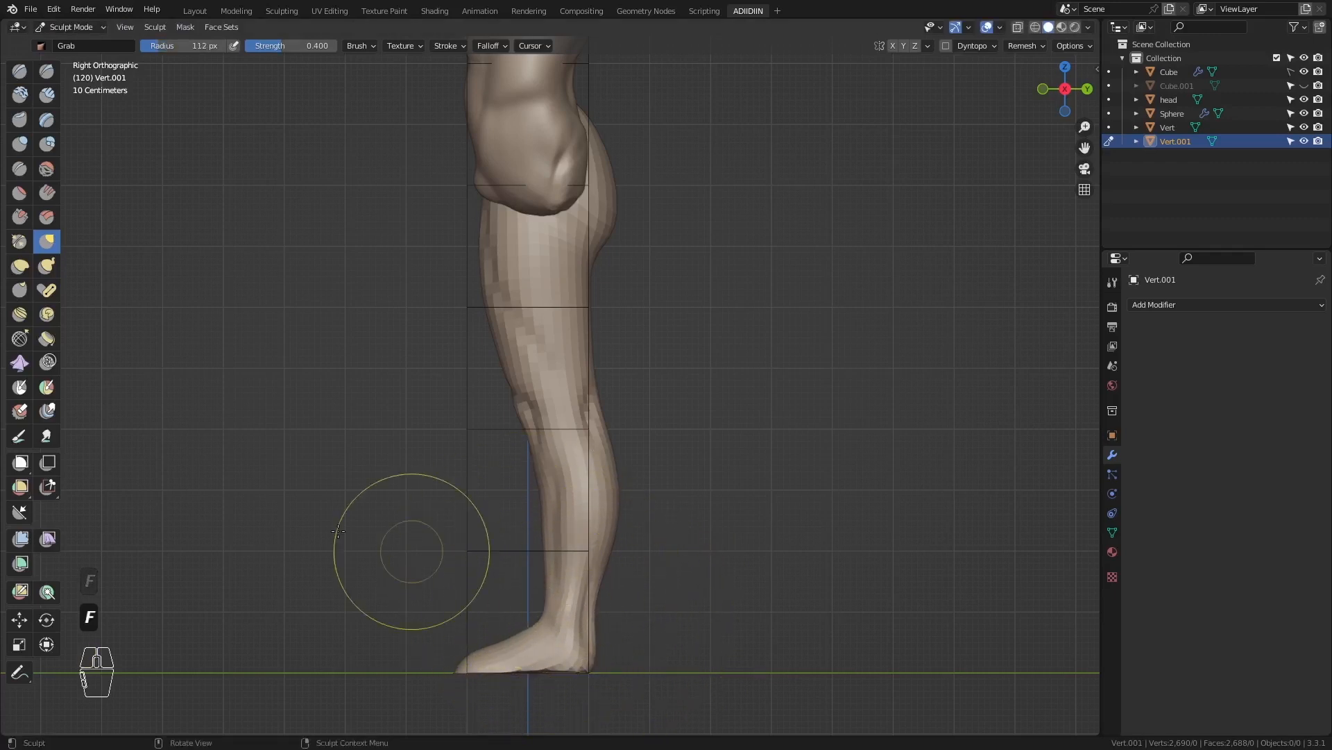
key(KP_1)
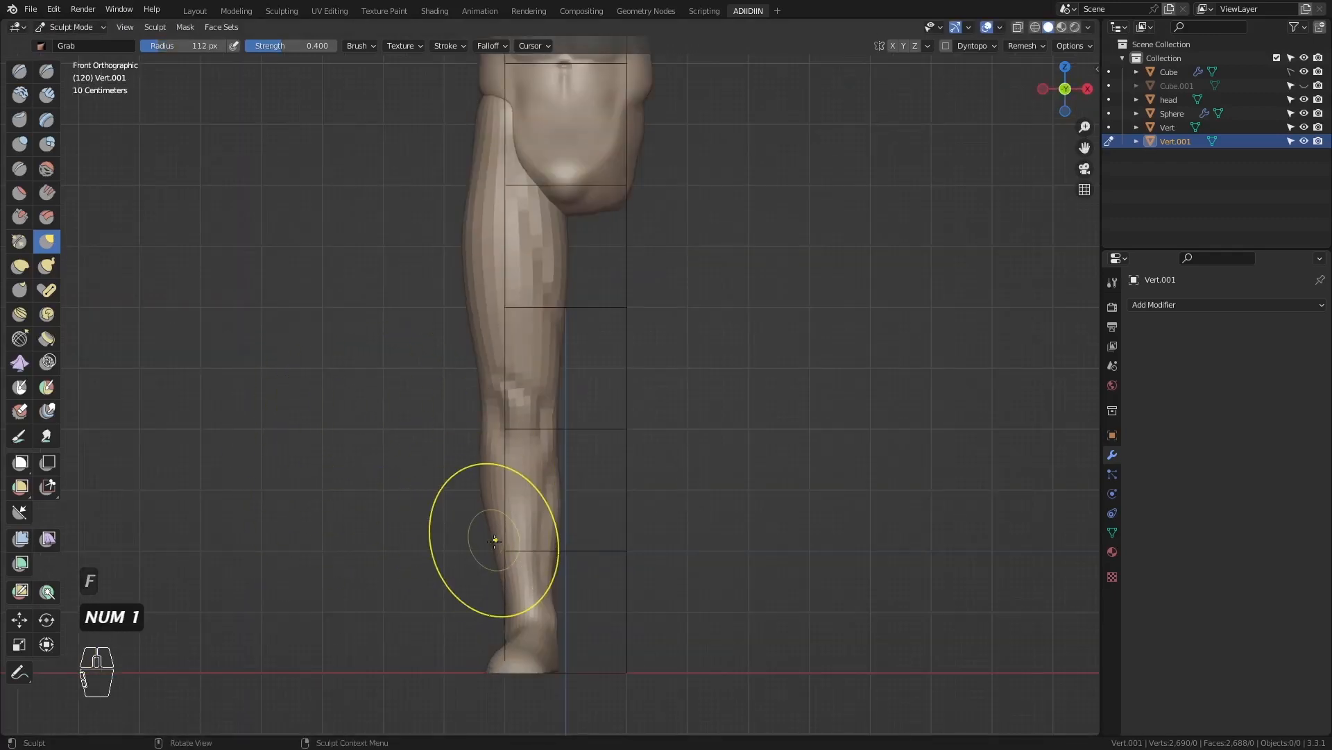
drag(494, 540, 488, 496)
- In back view, adjust the outer contour of the knee and calf with the Grab brush at 112 px and 156 px
key(ctrl+KP_1)
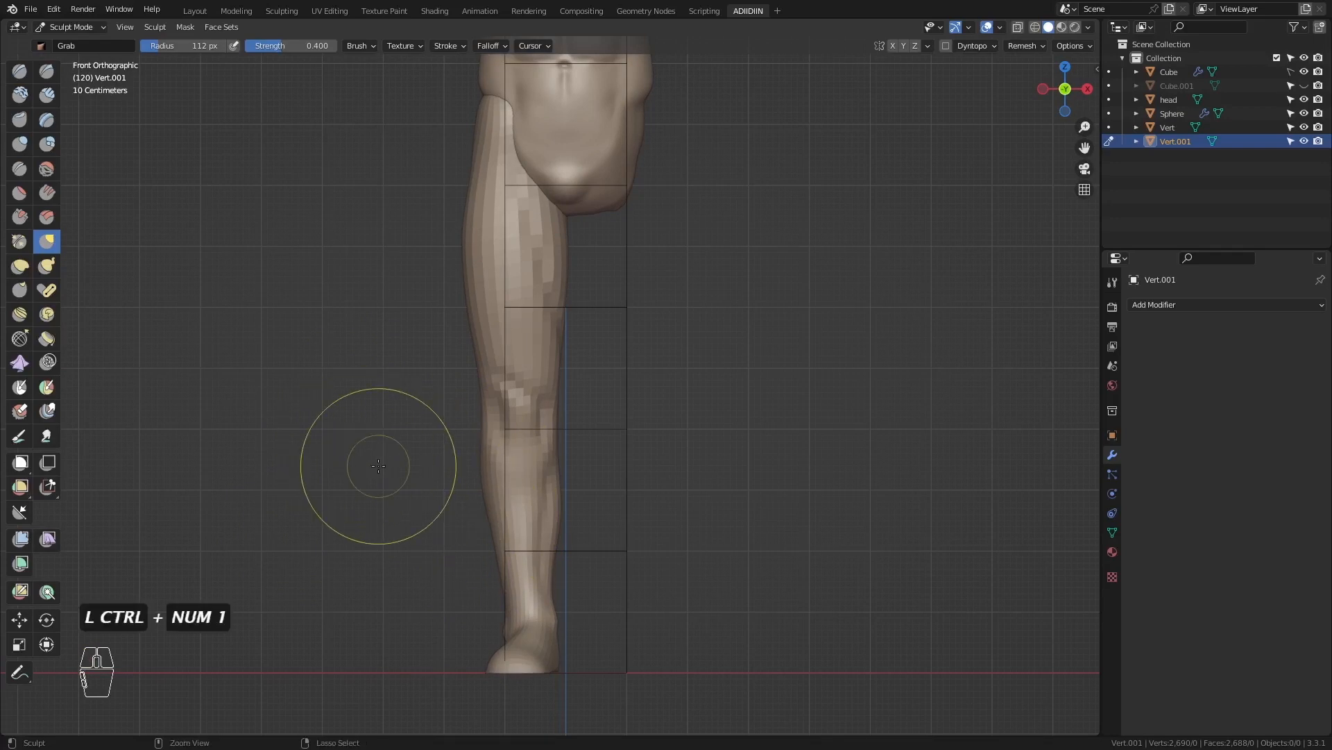
drag(645, 377, 640, 378)
drag(641, 431, 643, 430)
drag(647, 343, 640, 345)
key(f)
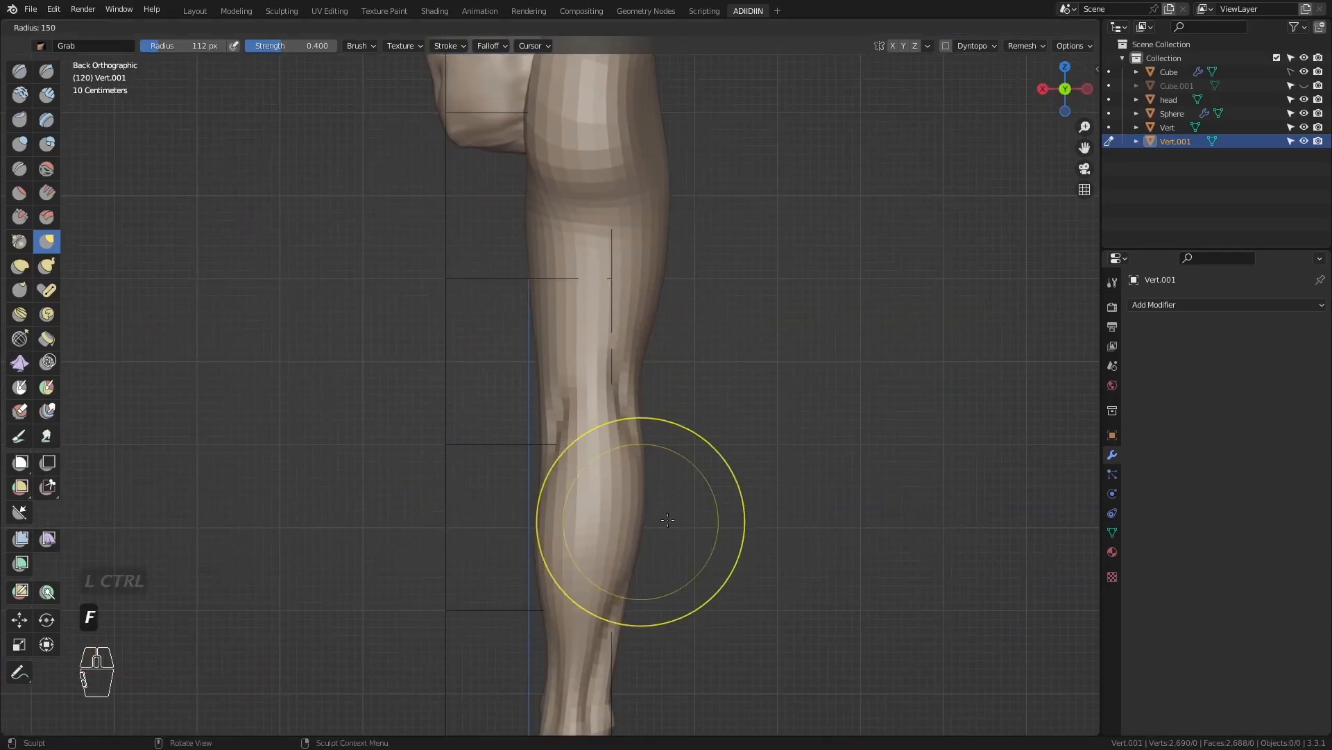
click(748, 521)
drag(644, 512, 608, 511)
- In front view, refine the outer contour around the knee with the Grab brush at 65 px
key(KP_1)
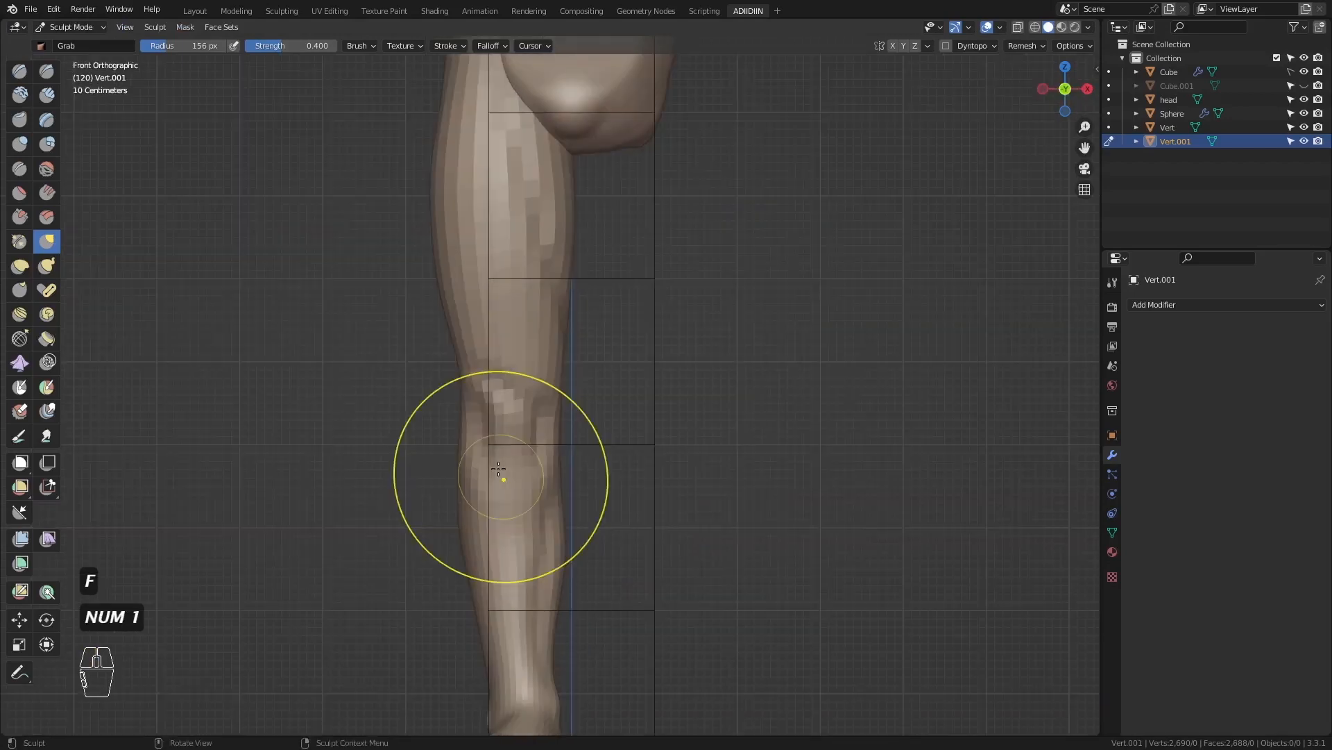
key(f)
click(507, 437)
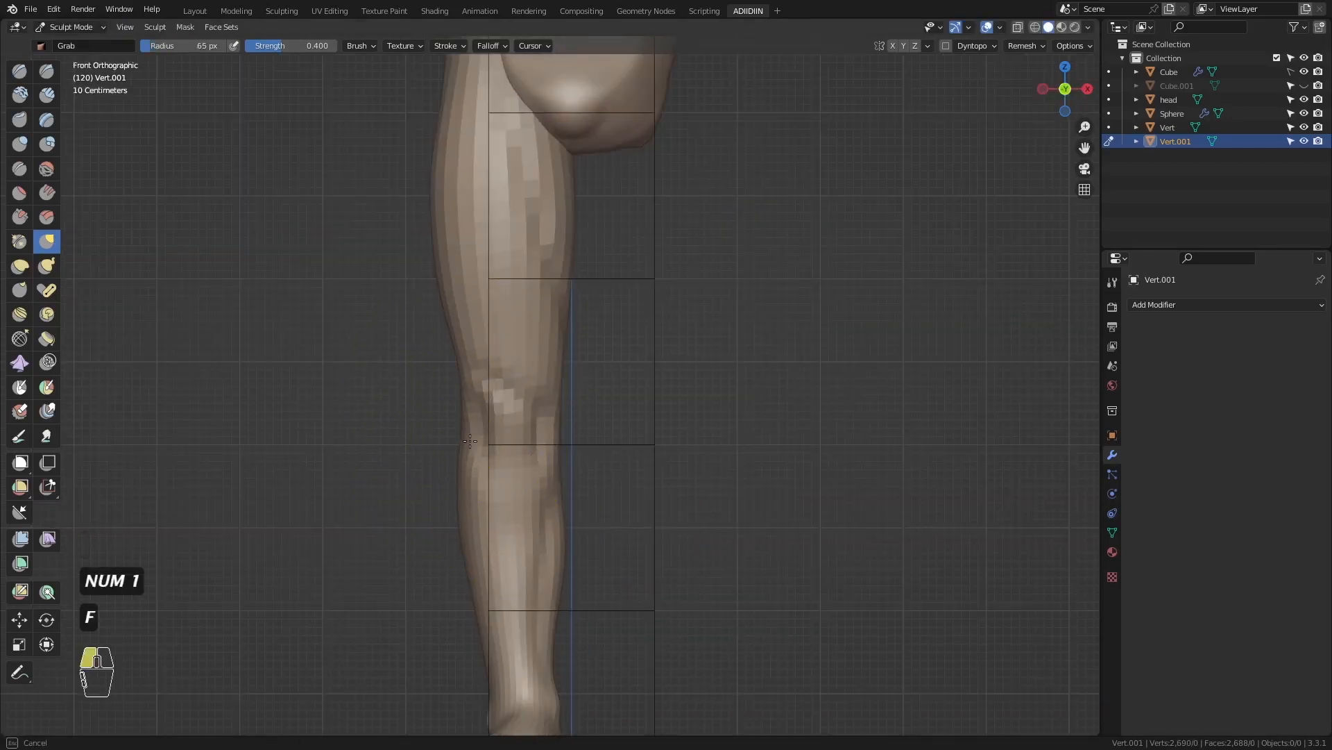
drag(471, 422, 472, 424)
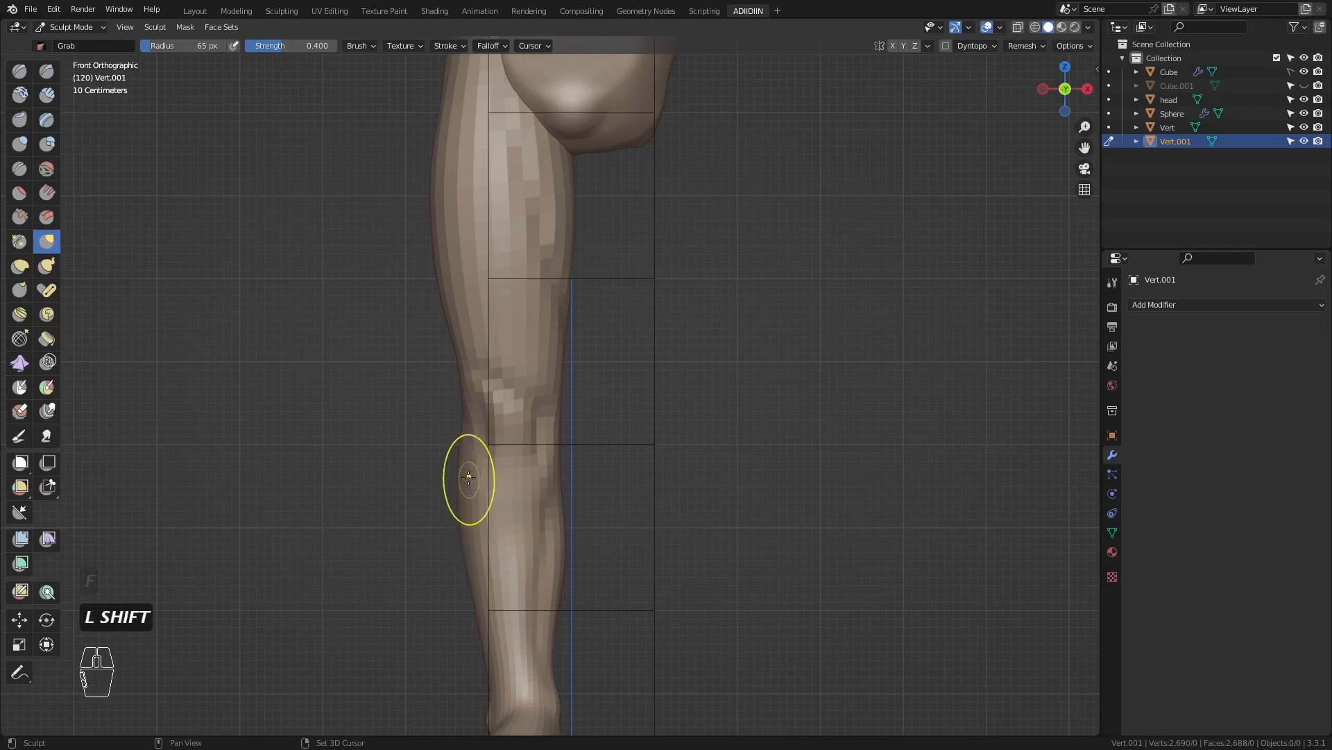
- Voxel-remesh the leg with a much finer voxel size and hide the Cube object
ctrl+middle_drag(467, 419, 402, 392)
click(1025, 46)
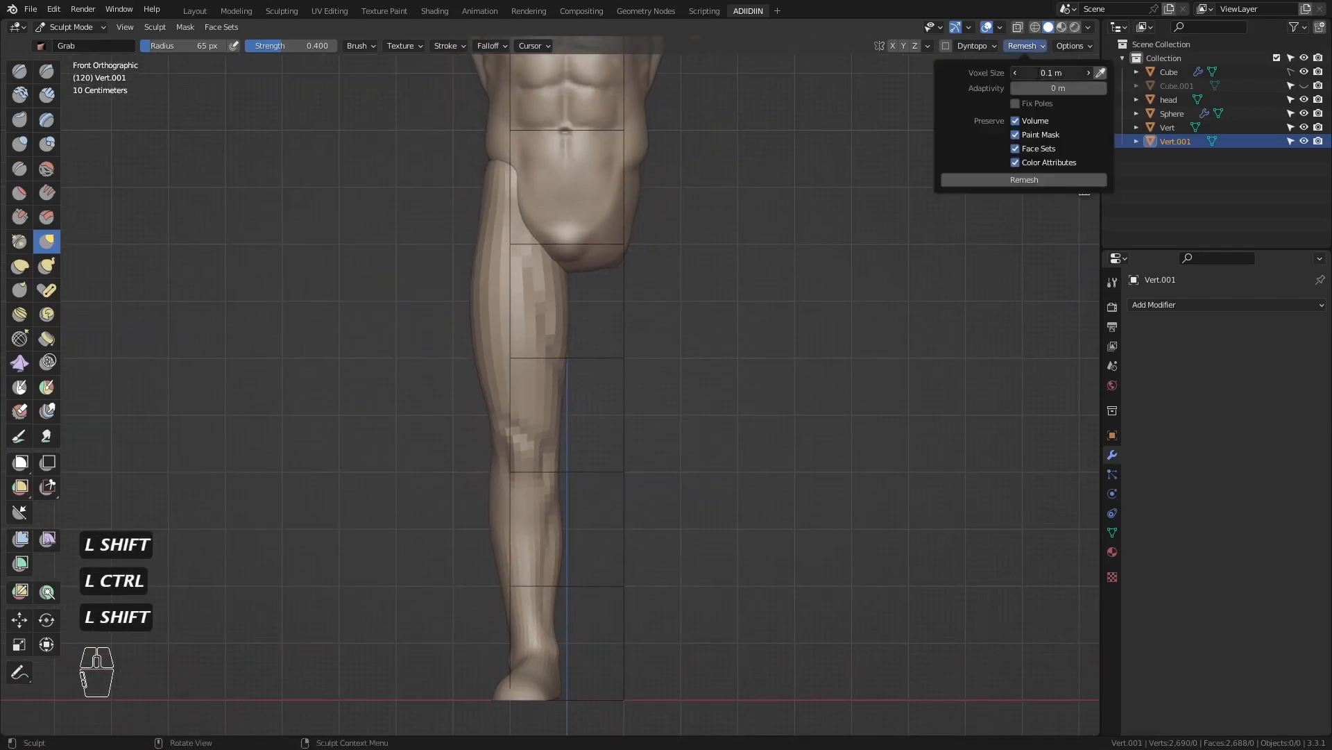
click(1039, 73)
text(.03)
key(KP_Enter)
click(1022, 179)
click(1304, 72)
- Smooth the whole leg from hip to foot with the brush radius at 358 px
key(f)
click(687, 337)
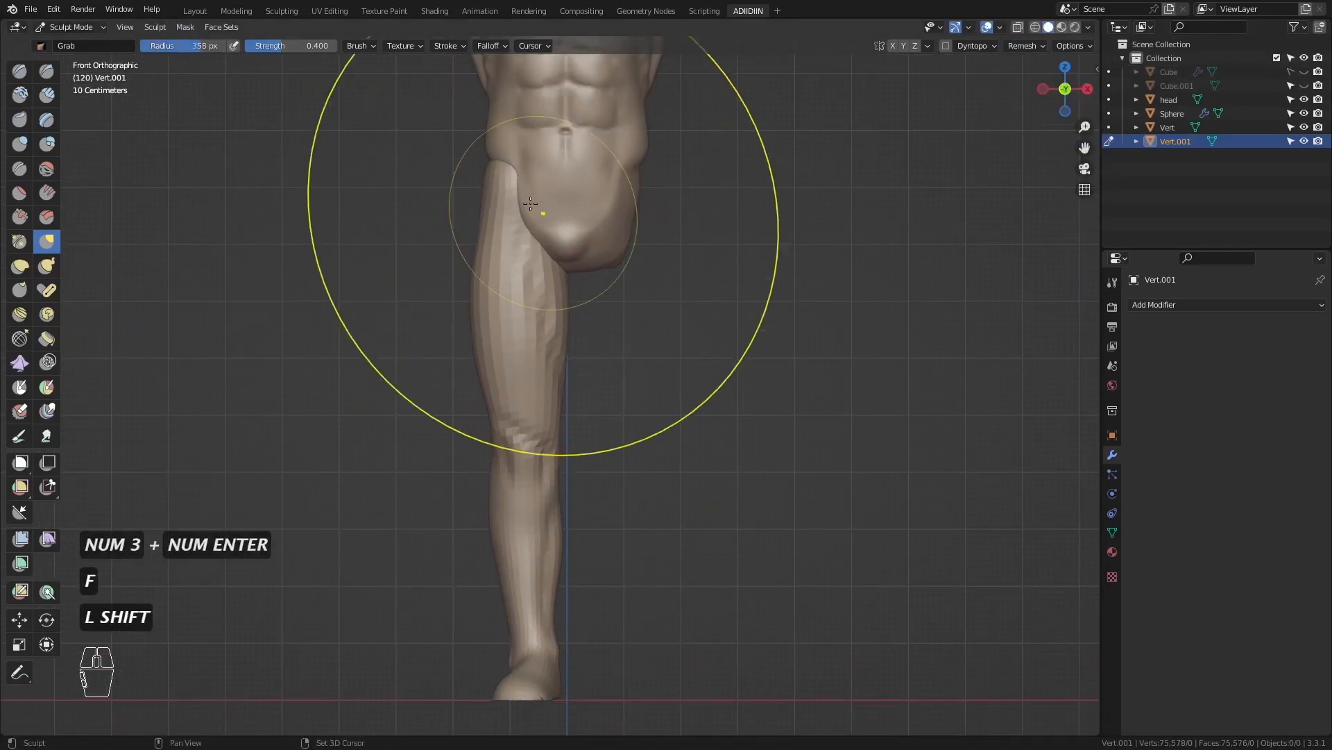
shift+drag(530, 203, 577, 699)
- Build up the upper sartorius with the Clay Strips brush at 44 px, running diagonally from the front of the hip across the inner thigh
click(47, 95)
key(f)
click(581, 268)
mouse_move(575, 265)
ctrl+middle_down()
mouse_move(547, 300)
mouse_move(563, 407)
ctrl+middle_up()
key(f)
click(510, 291)
drag(520, 279, 565, 369)
drag(519, 235, 568, 442)
middle_drag(572, 395, 506, 393)
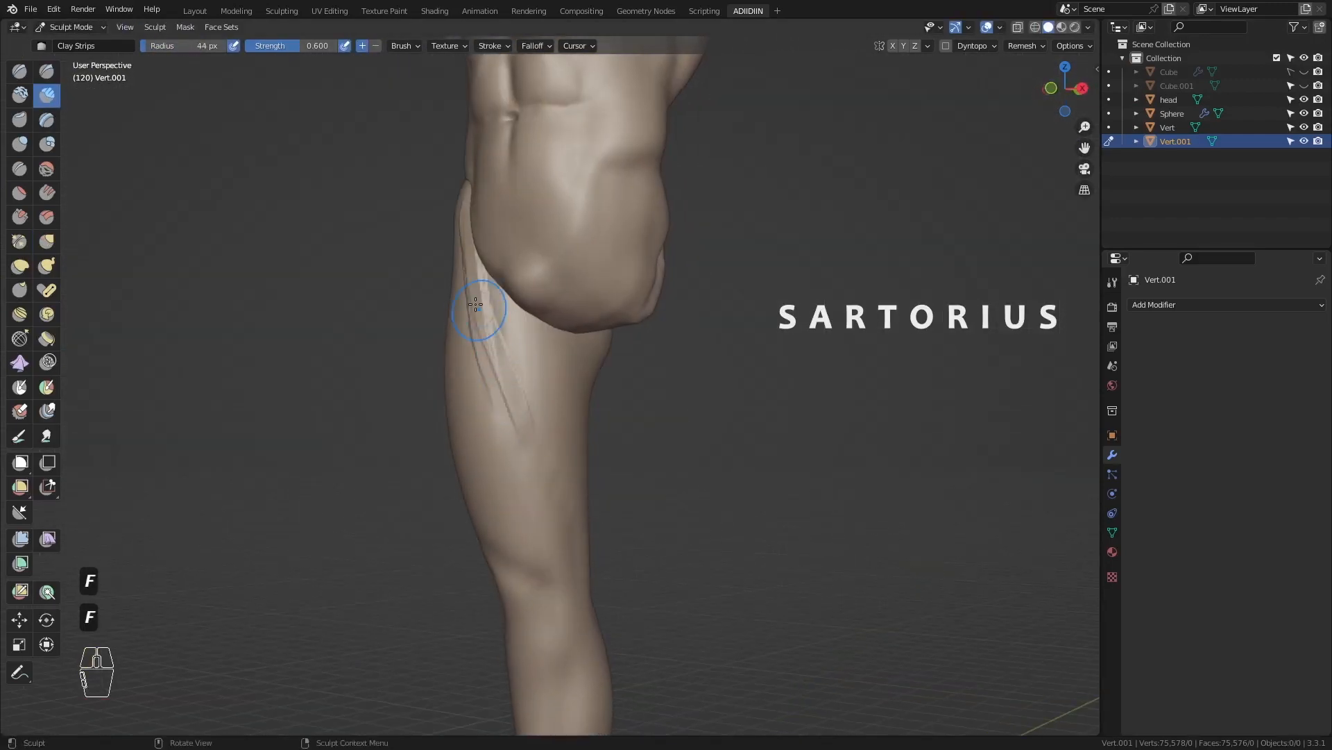
click(553, 480)
- In right view, extend the sartorius strip with Clay Strips down the inner thigh to the knee
key(KP_3)
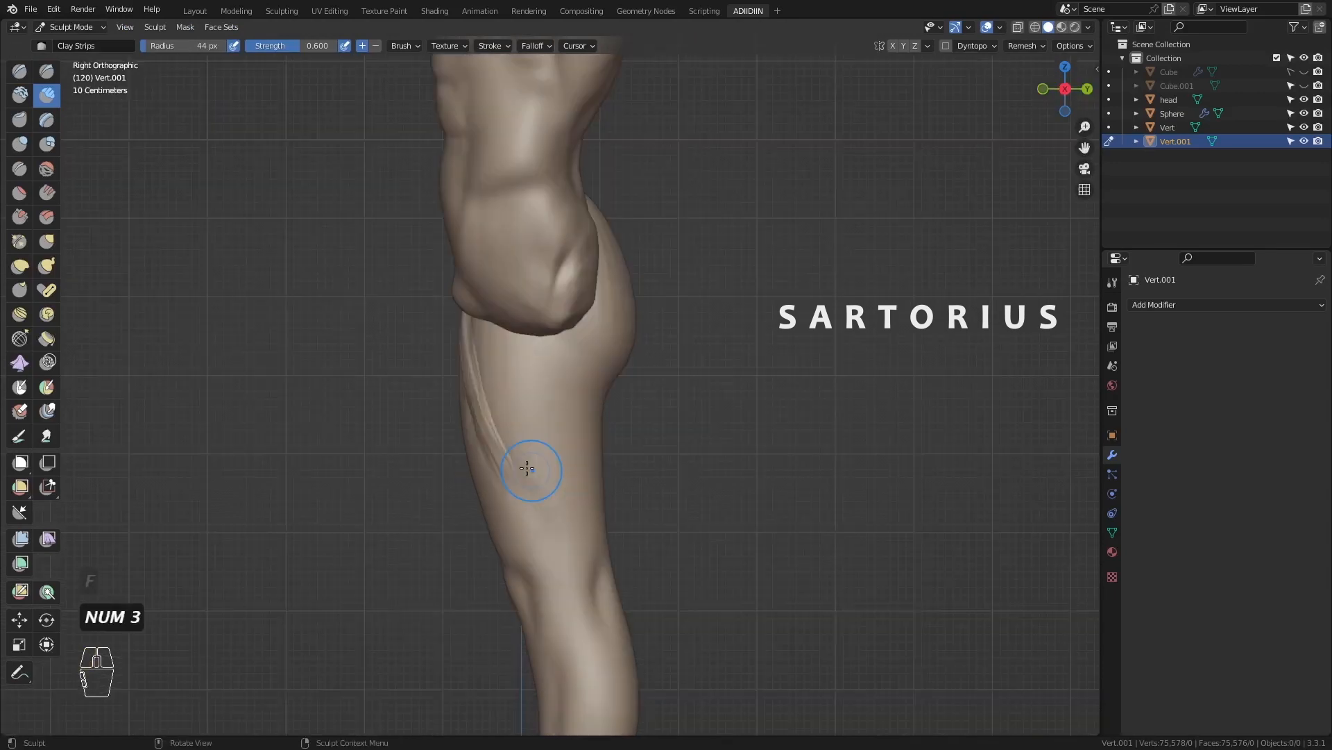
drag(497, 446, 533, 517)
shift+middle_drag(523, 480, 548, 349)
ctrl+middle_drag(547, 349, 523, 323)
key(f)
click(531, 323)
mouse_move(520, 314)
mouse_down()
mouse_move(567, 396)
mouse_move(597, 418)
mouse_up()
- Lay Clay Strips strokes at 90 px along the inner knee and down the inner thigh from the groin to form the inner thigh muscles
key(f)
click(572, 410)
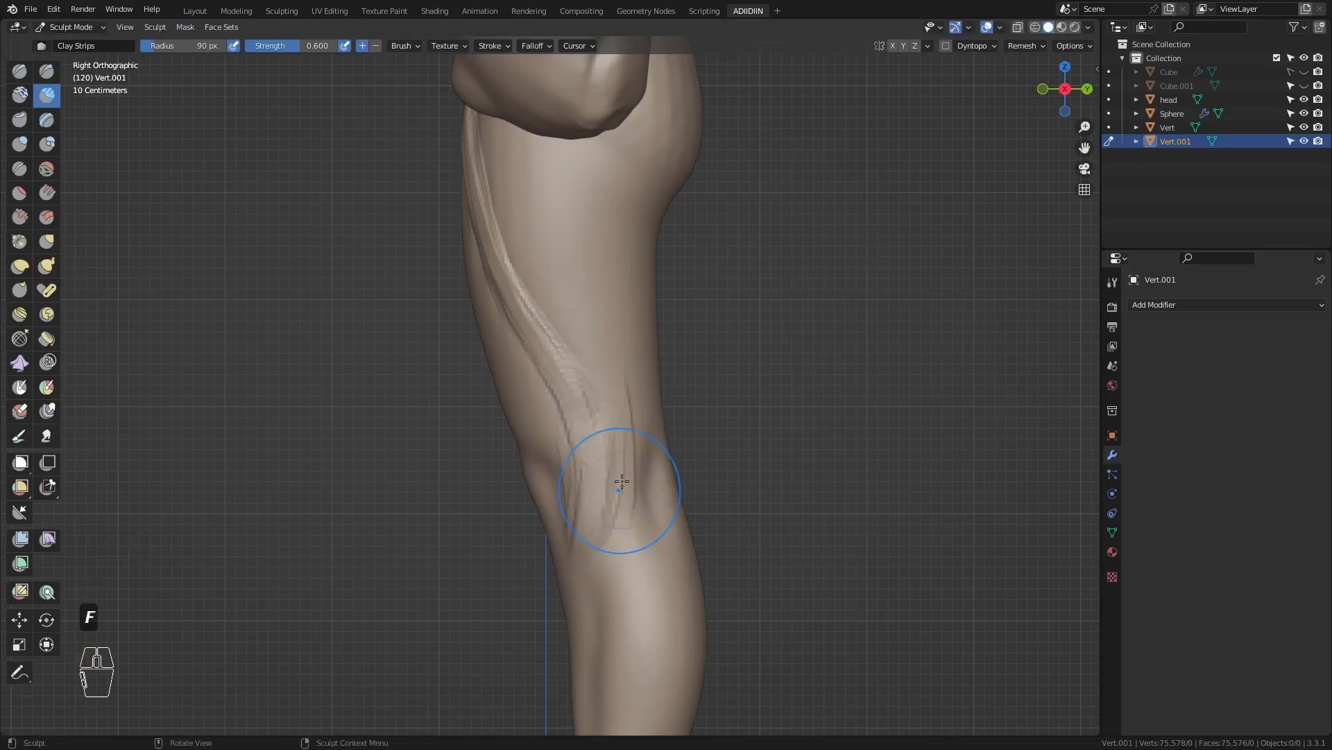
drag(651, 404, 628, 492)
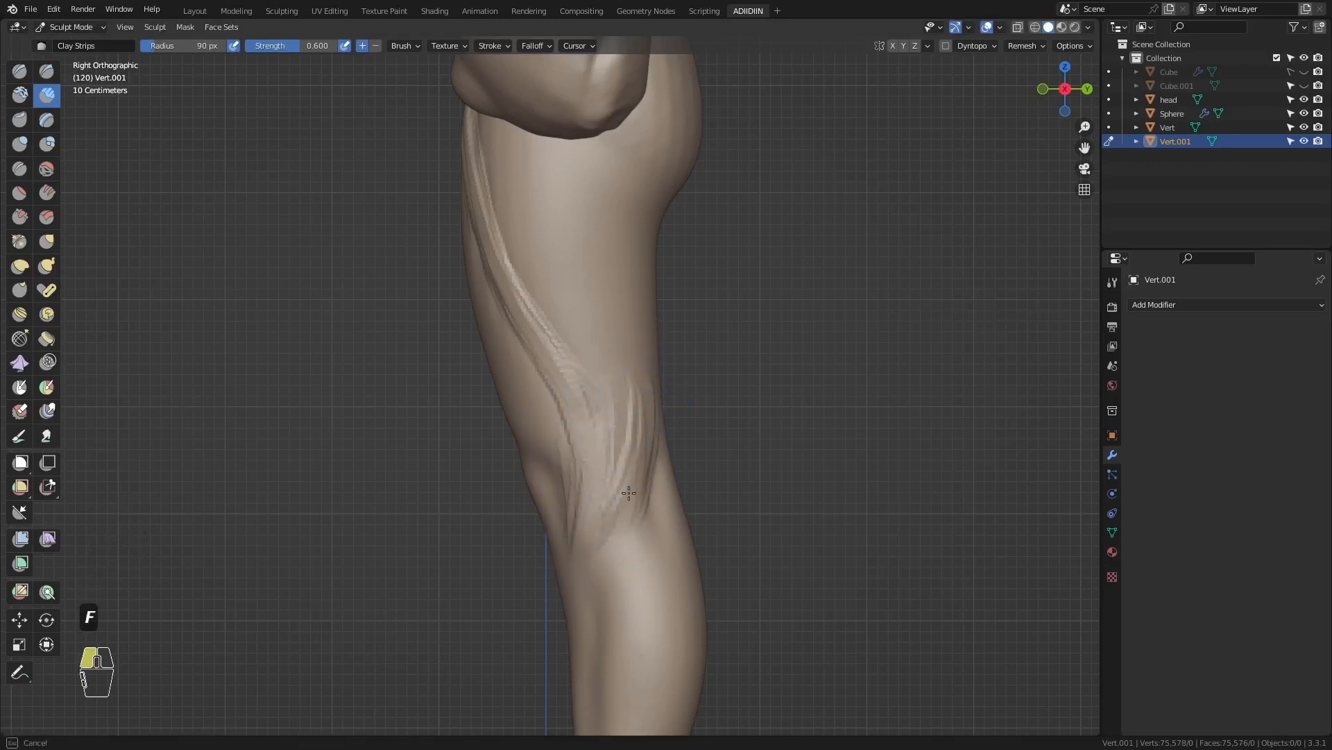
ctrl+middle_drag(584, 273, 573, 295)
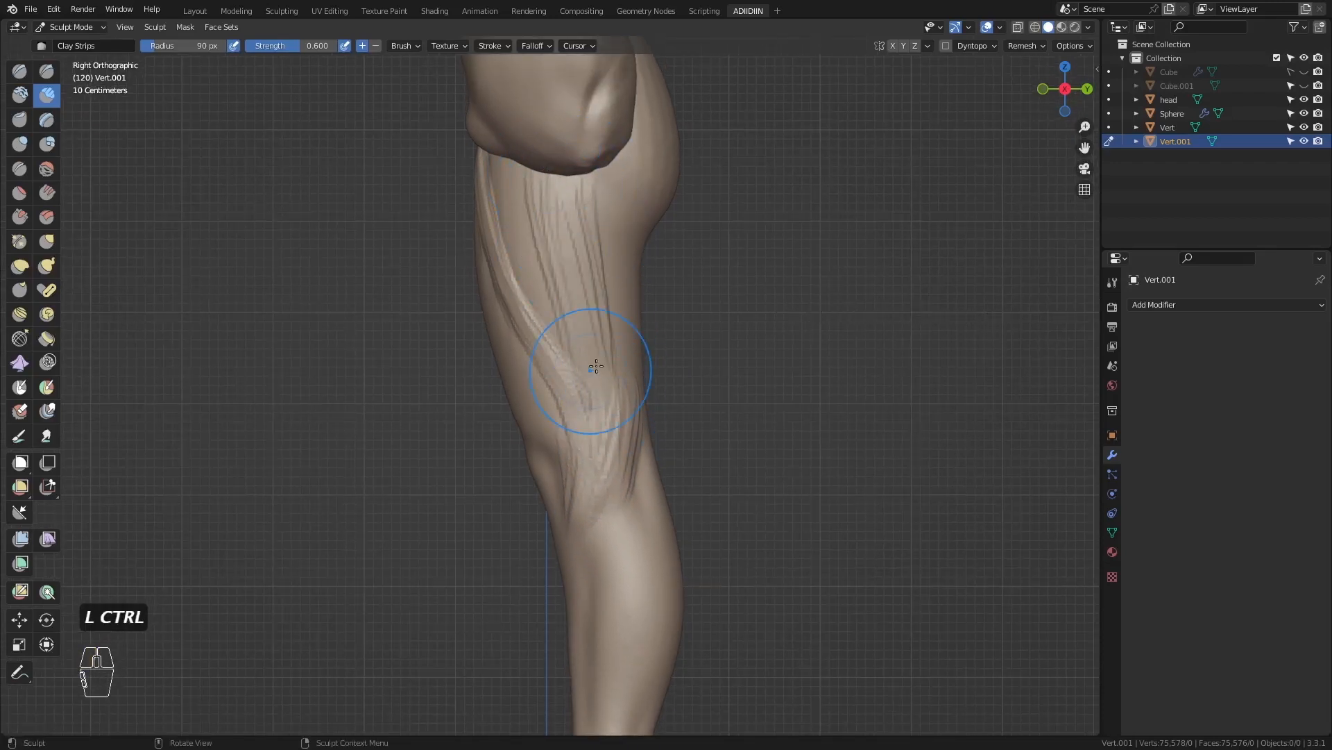
middle_drag(561, 208, 547, 187)
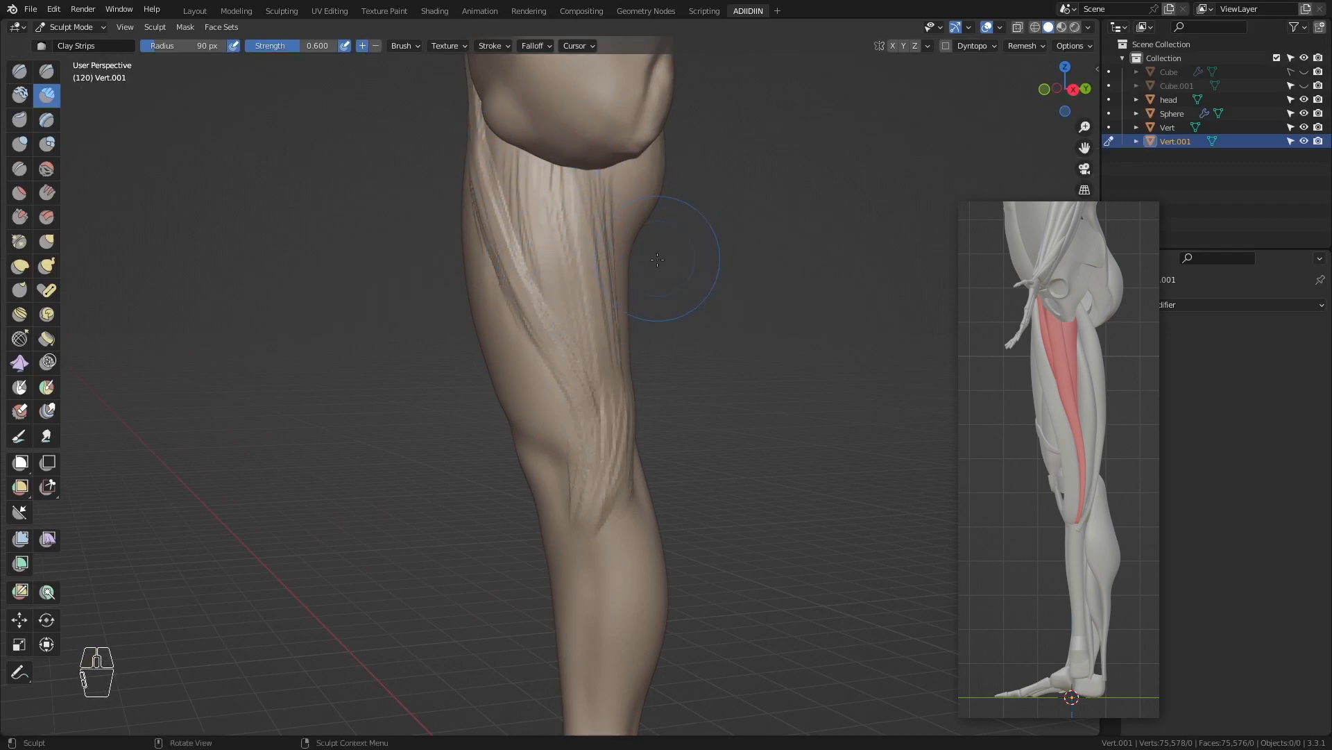
- Sculpt the adductor magnus on the rear inner thigh below the buttock with the Clay Strips brush at 72 px
middle_drag(657, 259, 579, 269)
key(f)
click(579, 250)
mouse_move(615, 239)
mouse_down()
mouse_move(599, 319)
mouse_move(622, 234)
mouse_up()
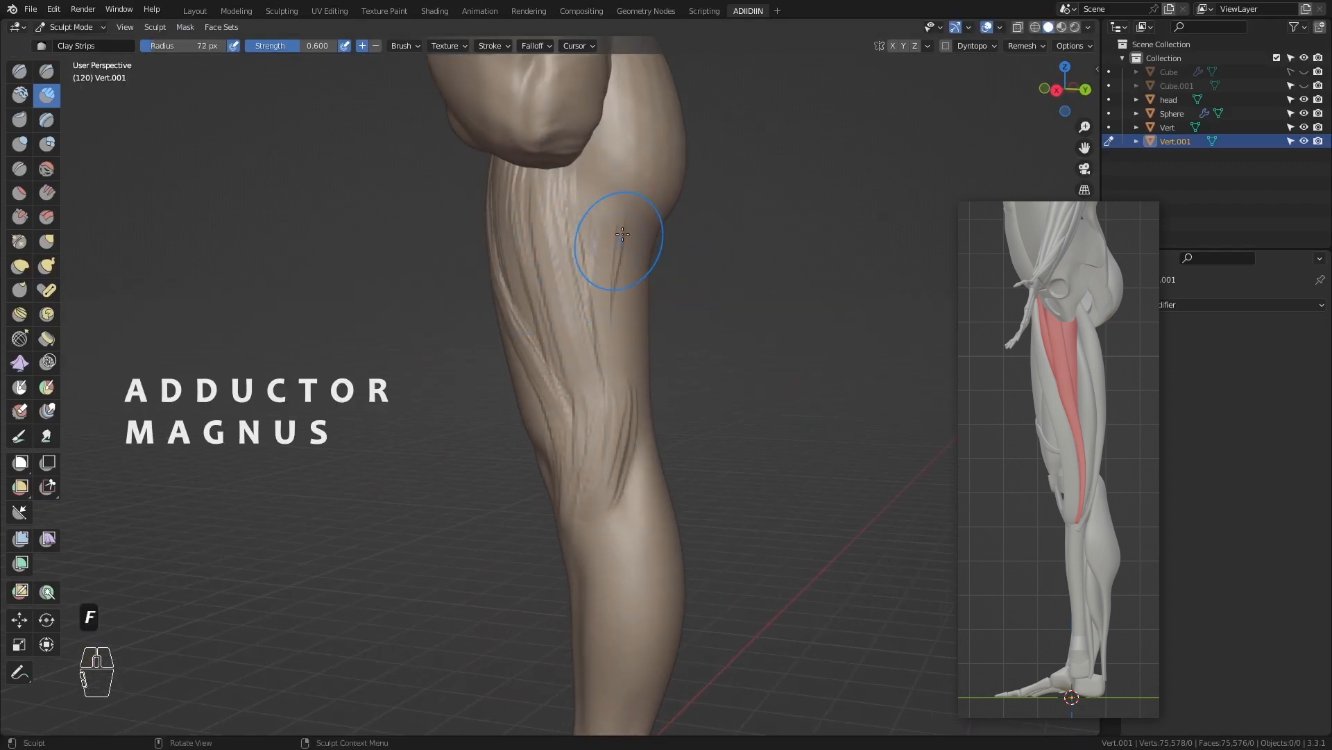
mouse_move(611, 291)
mouse_down()
mouse_move(599, 223)
mouse_move(592, 288)
mouse_up()
- Build up the inner hamstrings with long Clay Strips strokes at 72 px from below the buttock to the back of the knee
mouse_move(587, 304)
middle_down()
mouse_move(533, 306)
mouse_move(538, 291)
middle_up()
mouse_move(582, 343)
mouse_down()
mouse_move(583, 239)
mouse_move(575, 409)
mouse_up()
drag(577, 277, 551, 460)
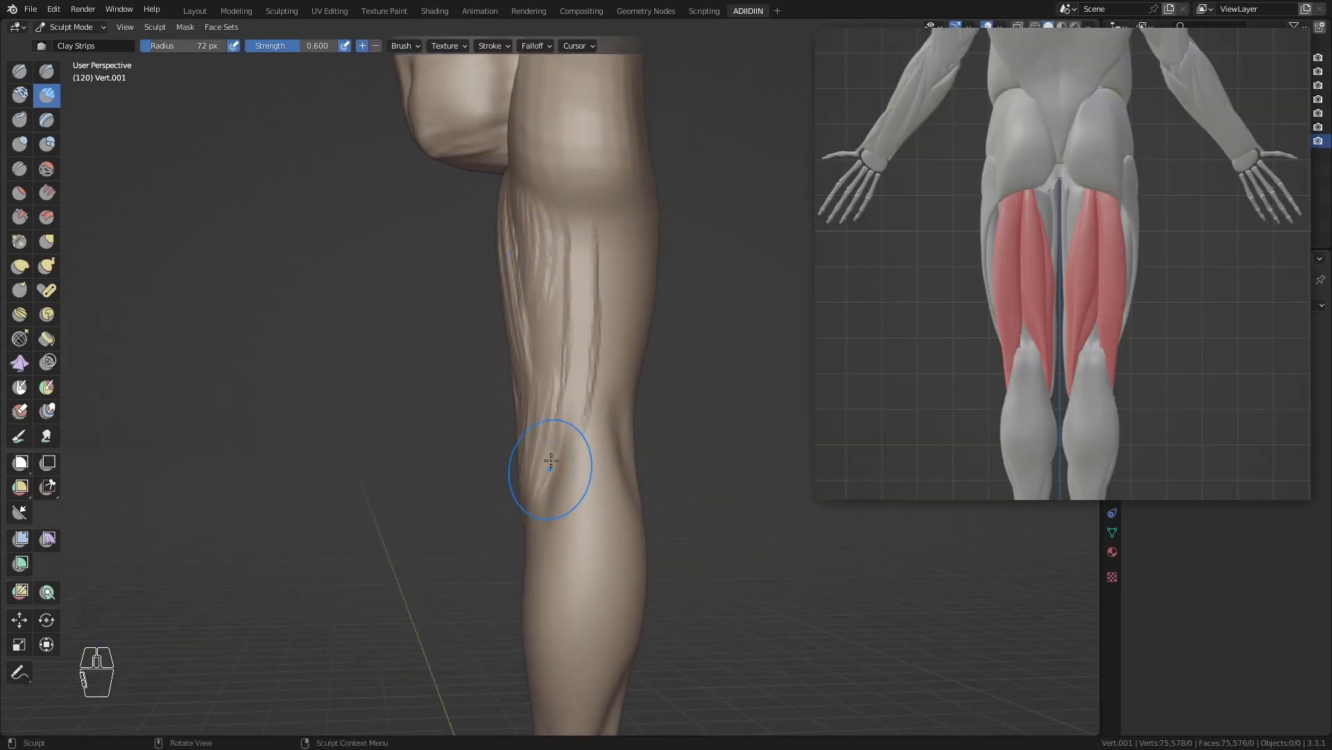
middle_drag(551, 444, 602, 441)
drag(612, 299, 605, 433)
drag(588, 308, 575, 434)
drag(619, 278, 608, 424)
- Add a Clay Strips stroke down the outer hamstring at the back of the thigh and enlarge the brush radius to 110 px
middle_drag(602, 389, 517, 378)
key(f)
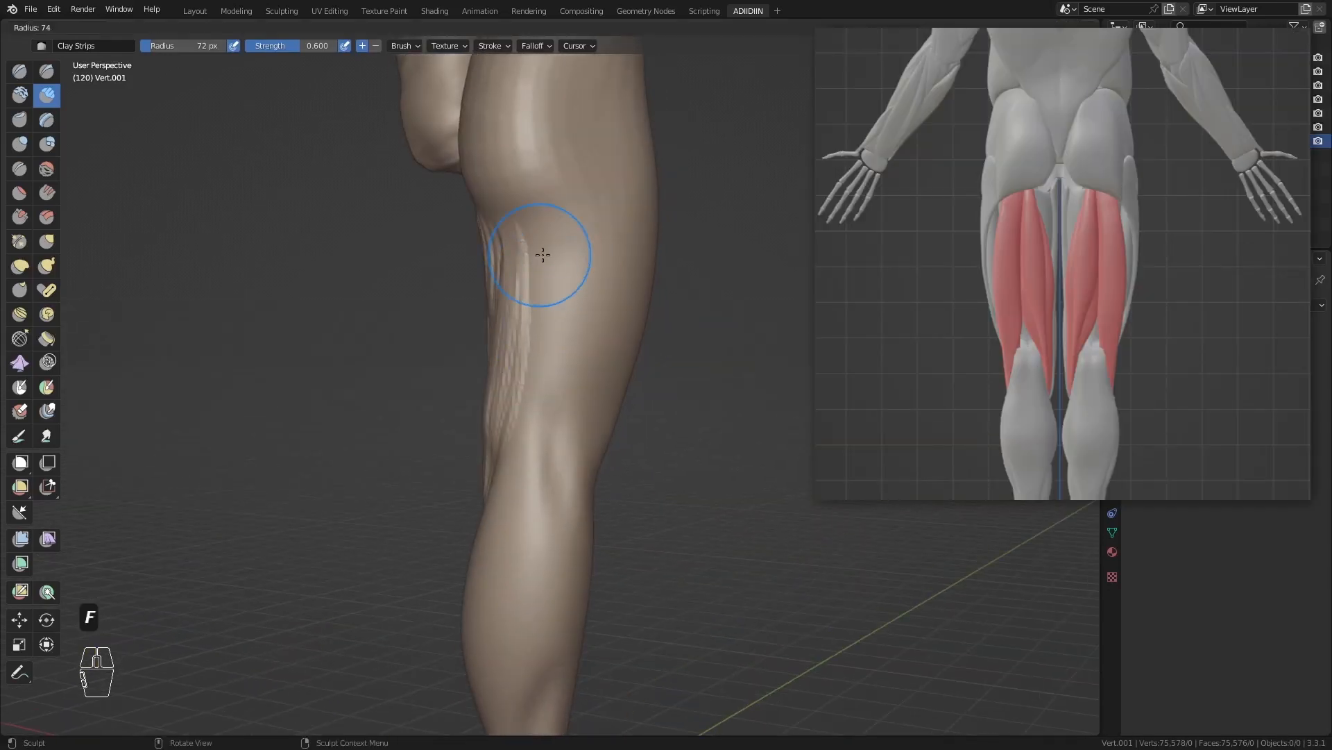
click(565, 256)
mouse_move(563, 243)
mouse_down()
mouse_move(562, 417)
mouse_move(590, 351)
mouse_move(582, 416)
mouse_up()
key(f)
click(601, 240)
- In left view, extend the outer hamstring down past the outer side of the knee with the Clay Strips brush at 84 px
key(ctrl+KP_3)
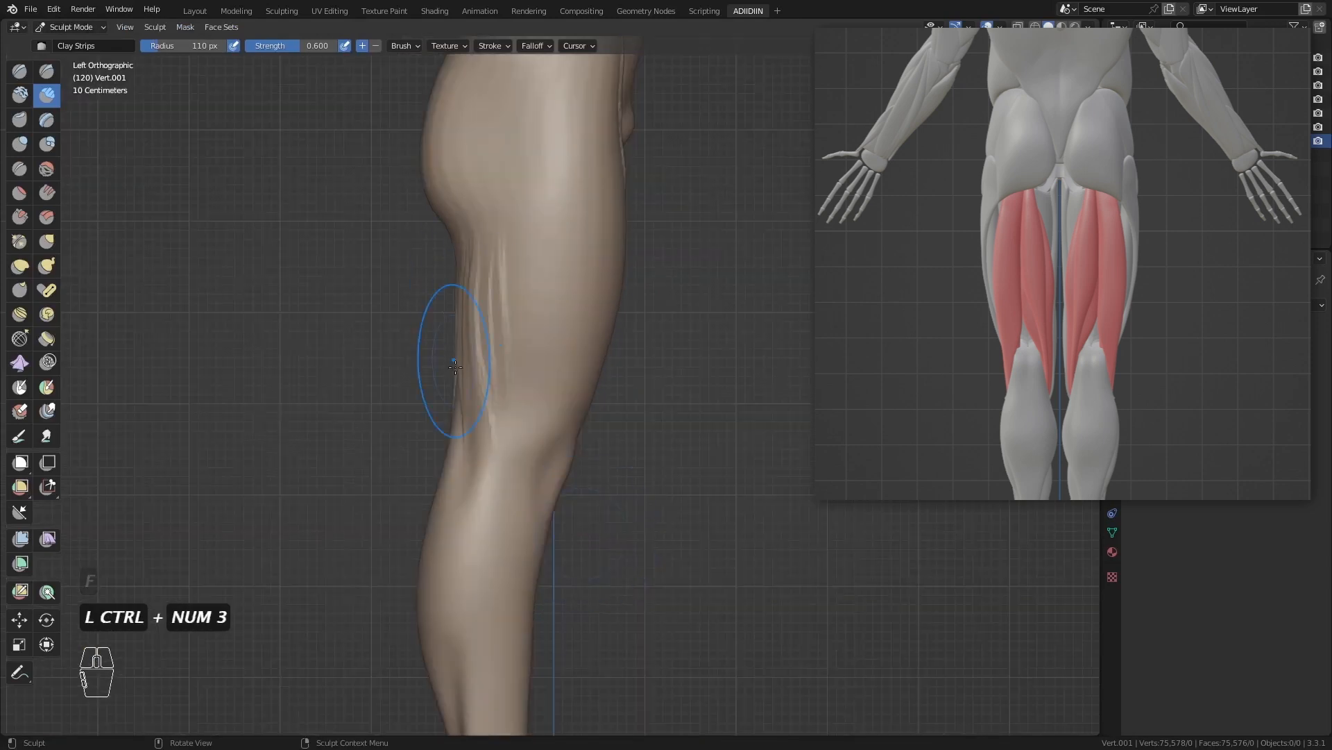
ctrl+middle_drag(452, 361, 452, 334)
key(f)
click(444, 389)
drag(448, 392, 448, 535)
drag(479, 417, 470, 530)
drag(486, 389, 471, 548)
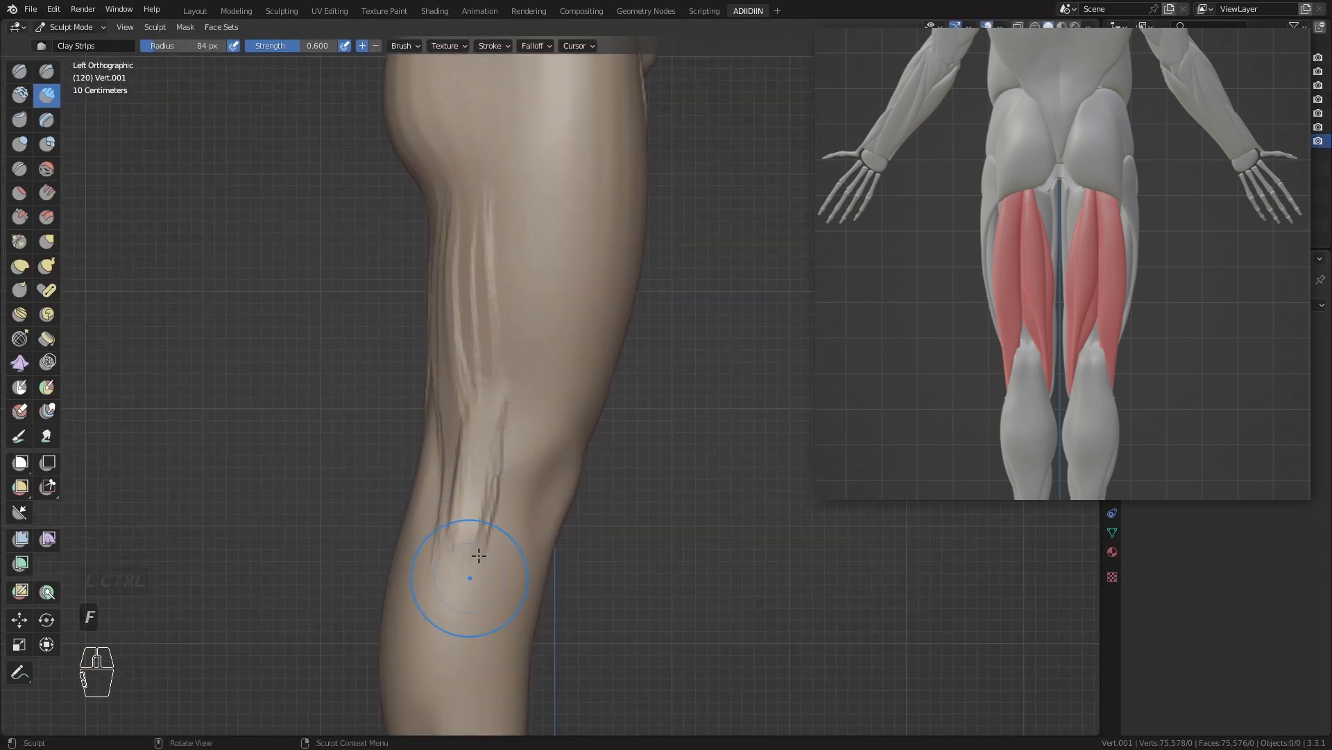
- Fill out the outer hamstring along its length at 94 px and refine its end near the knee with Clay Strips at 76 px
key(f)
click(491, 240)
drag(490, 239, 468, 527)
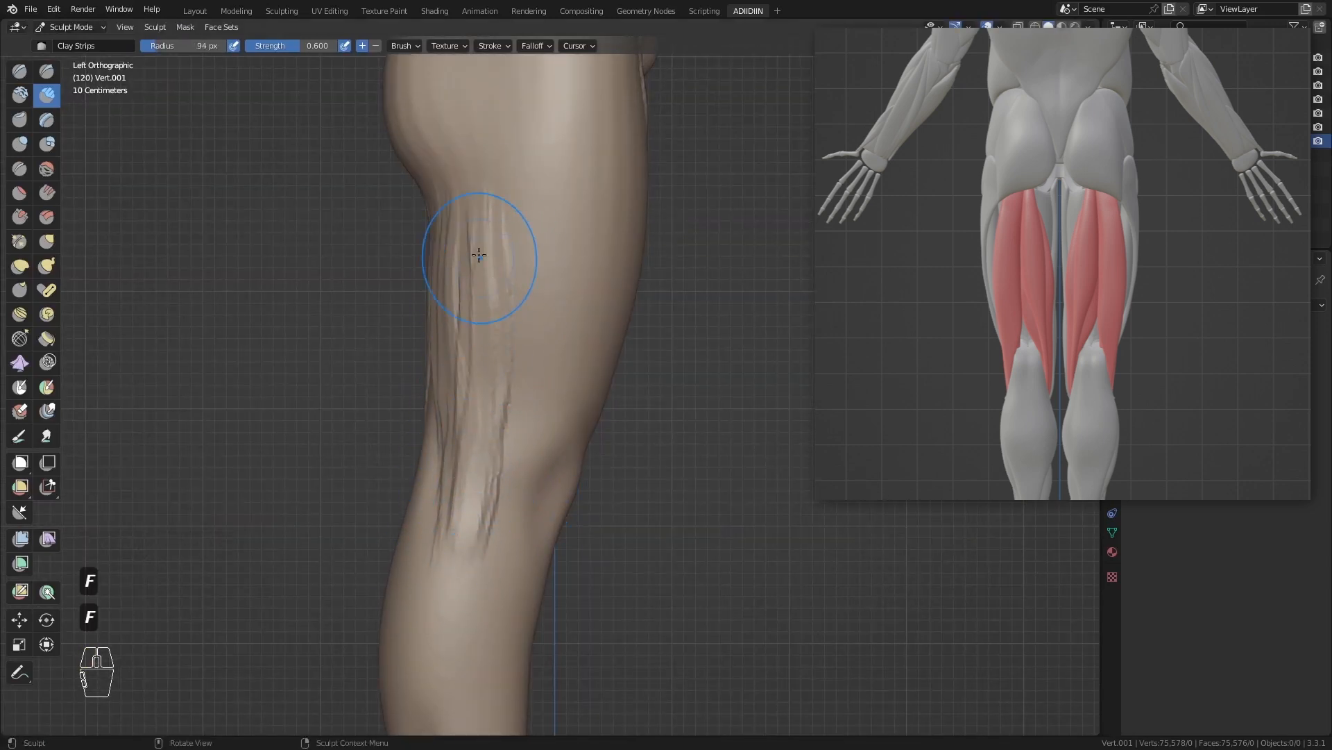
ctrl+middle_drag(482, 273, 481, 298)
key(f)
click(490, 476)
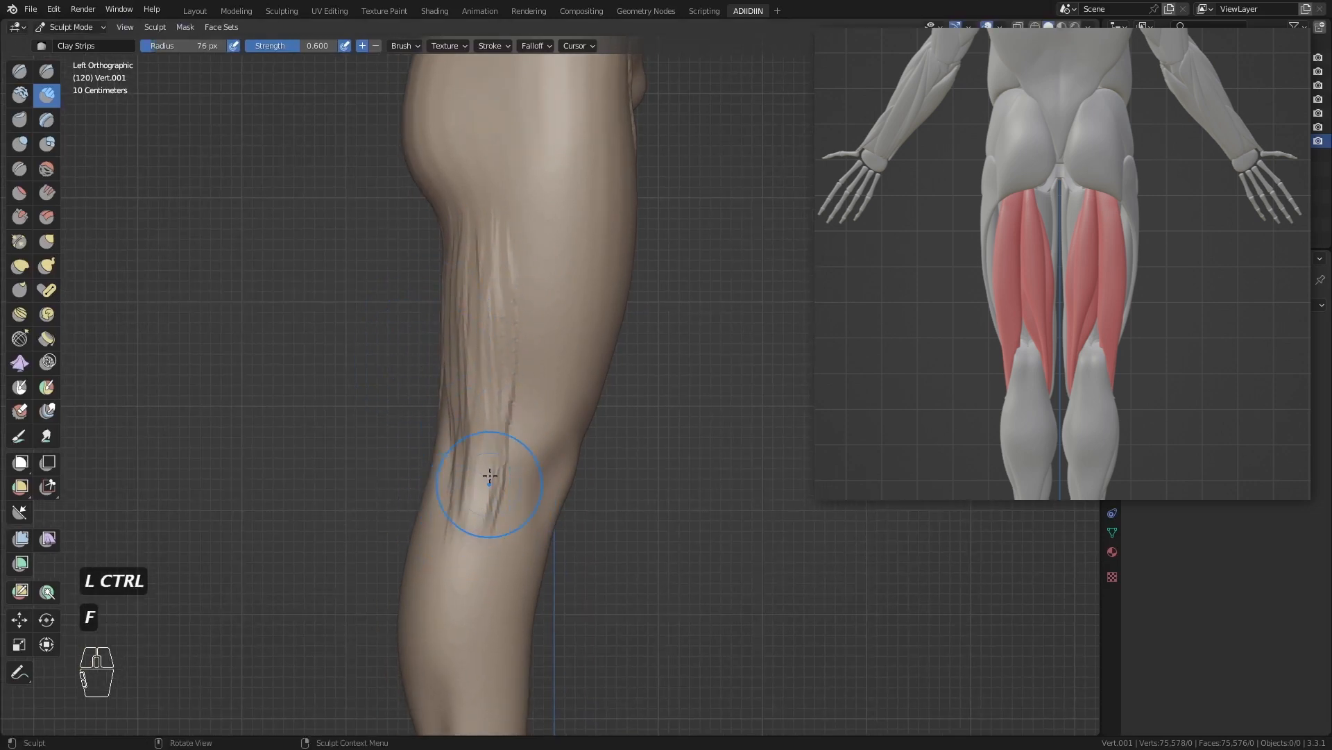
mouse_move(478, 455)
mouse_down()
mouse_move(461, 568)
mouse_move(454, 444)
mouse_up()
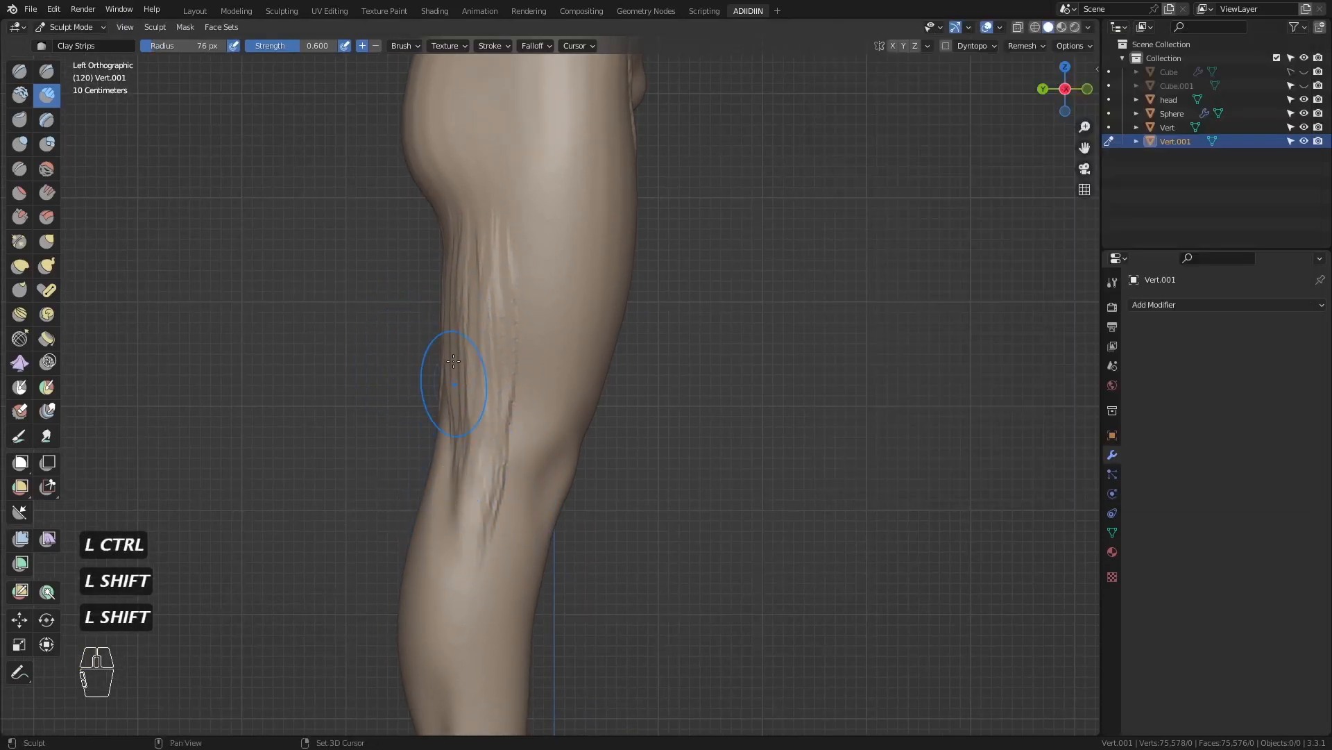
- Sculpt the teardrop-shaped vastus medialis above the inner side of the knee with the Clay Strips brush at 76 px
key(KP_1)
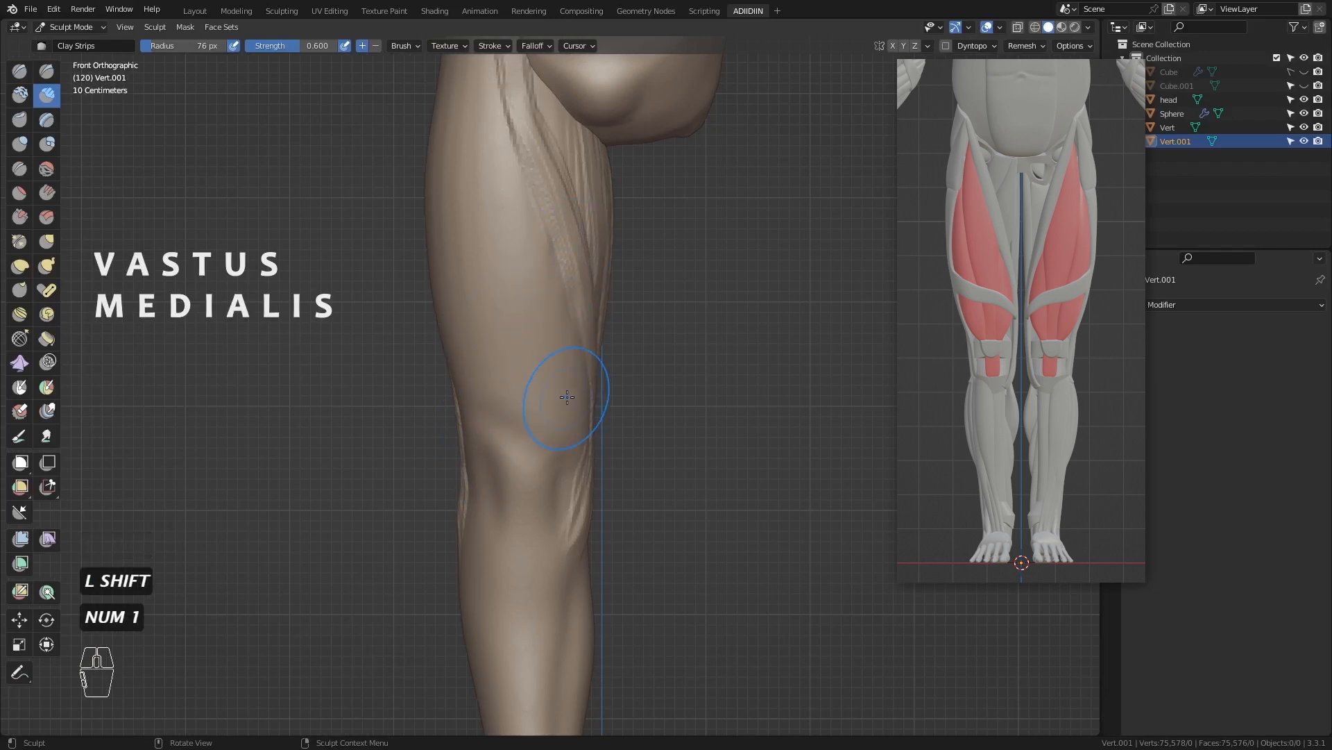
middle_drag(567, 397, 555, 396)
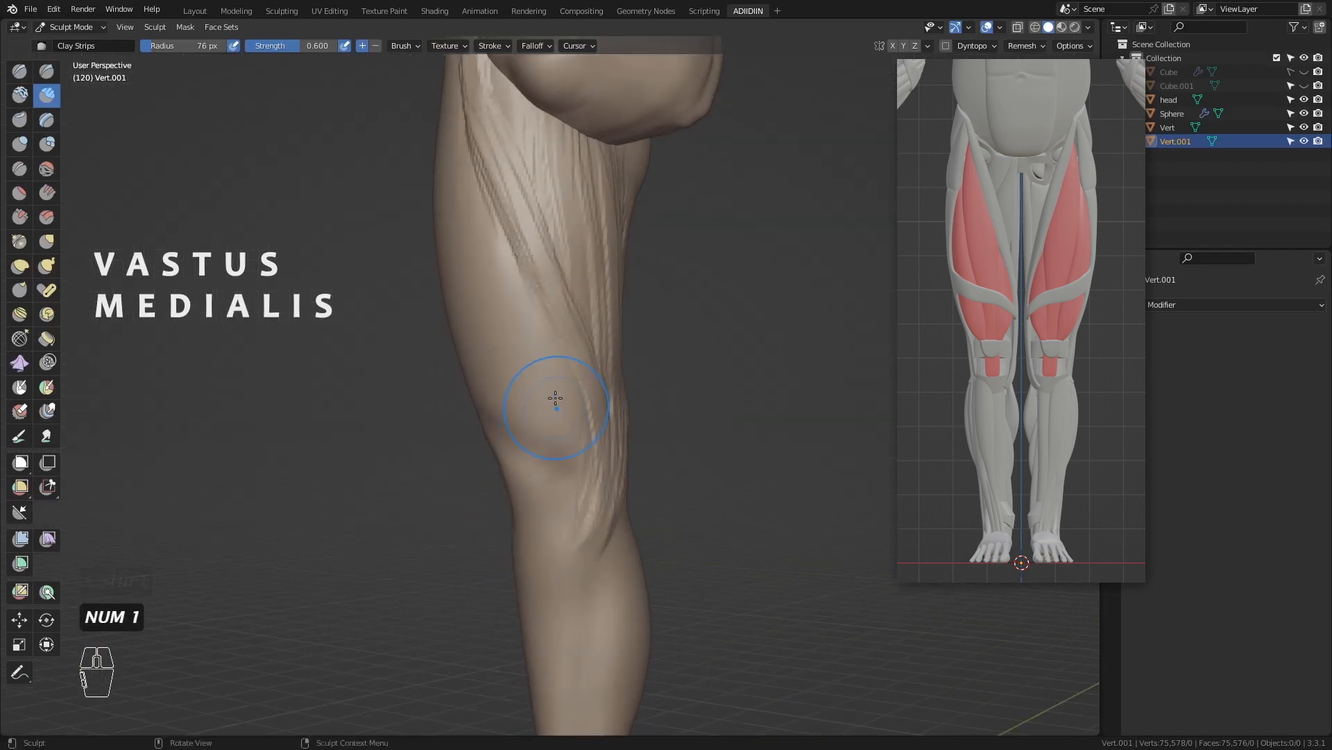
drag(569, 382, 568, 425)
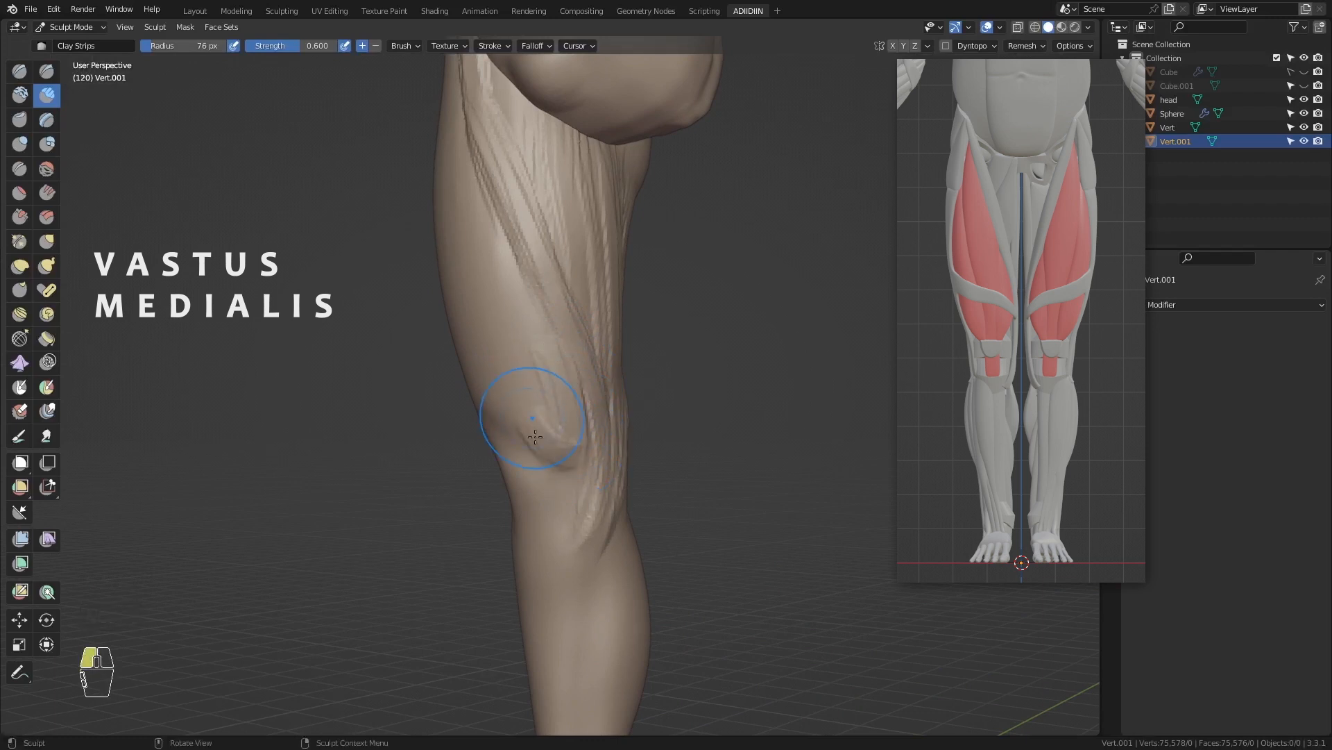
key(f)
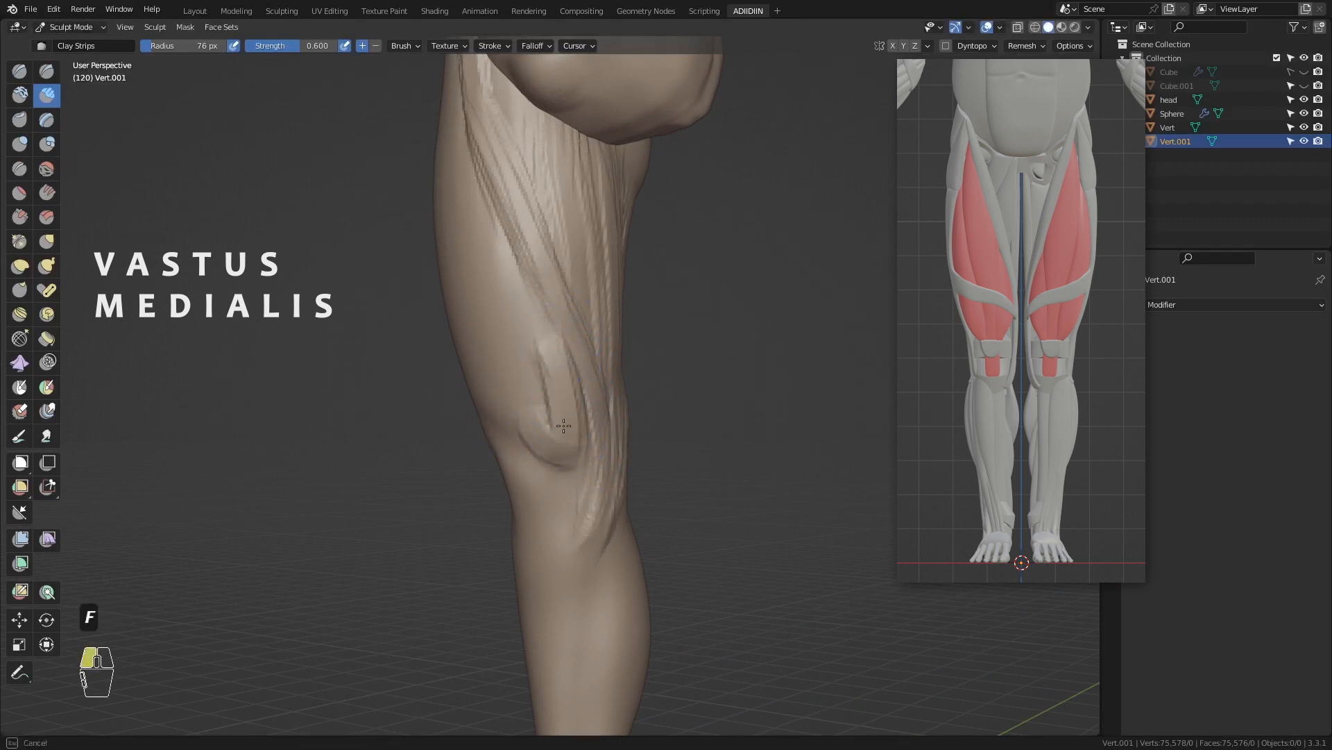
drag(542, 382, 541, 397)
middle_drag(542, 388, 567, 359)
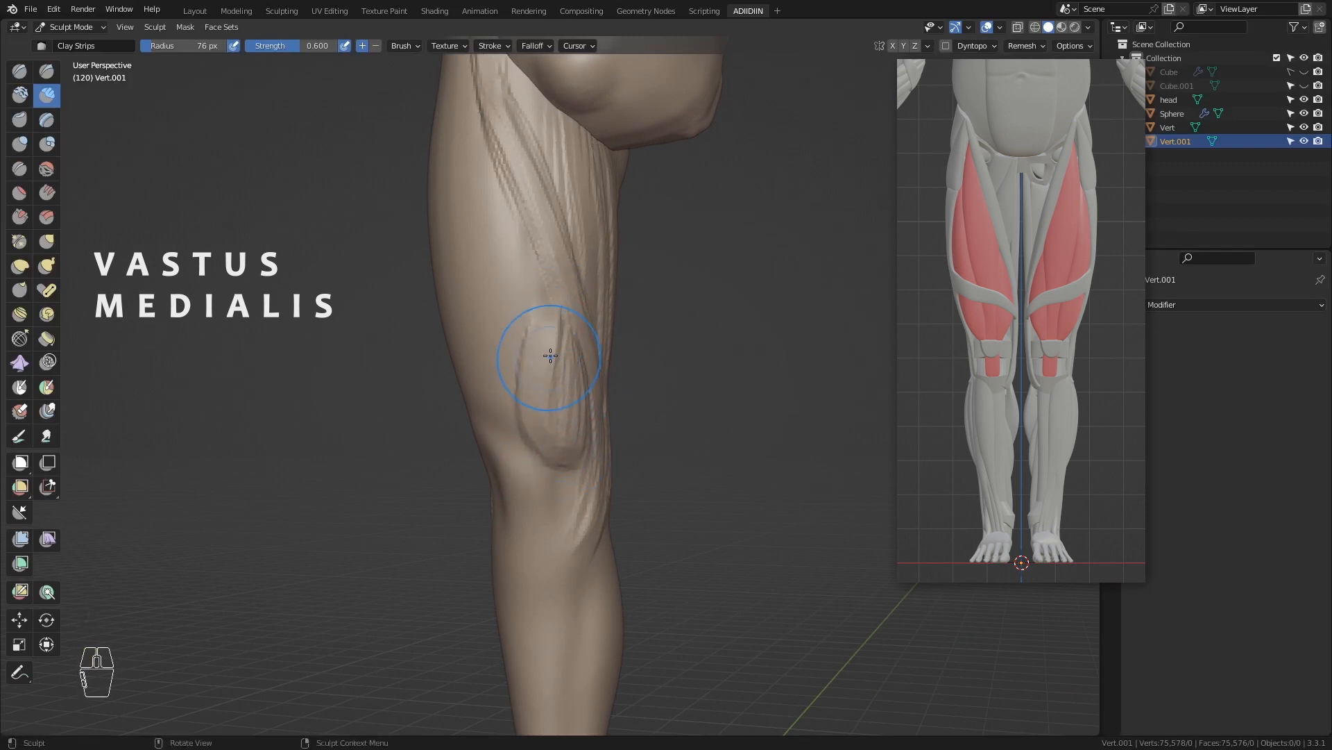
middle_drag(563, 451, 570, 405)
- In front view, build up the rectus femoris down the middle of the front thigh with the Clay Strips brush at 76 px
key(KP_1)
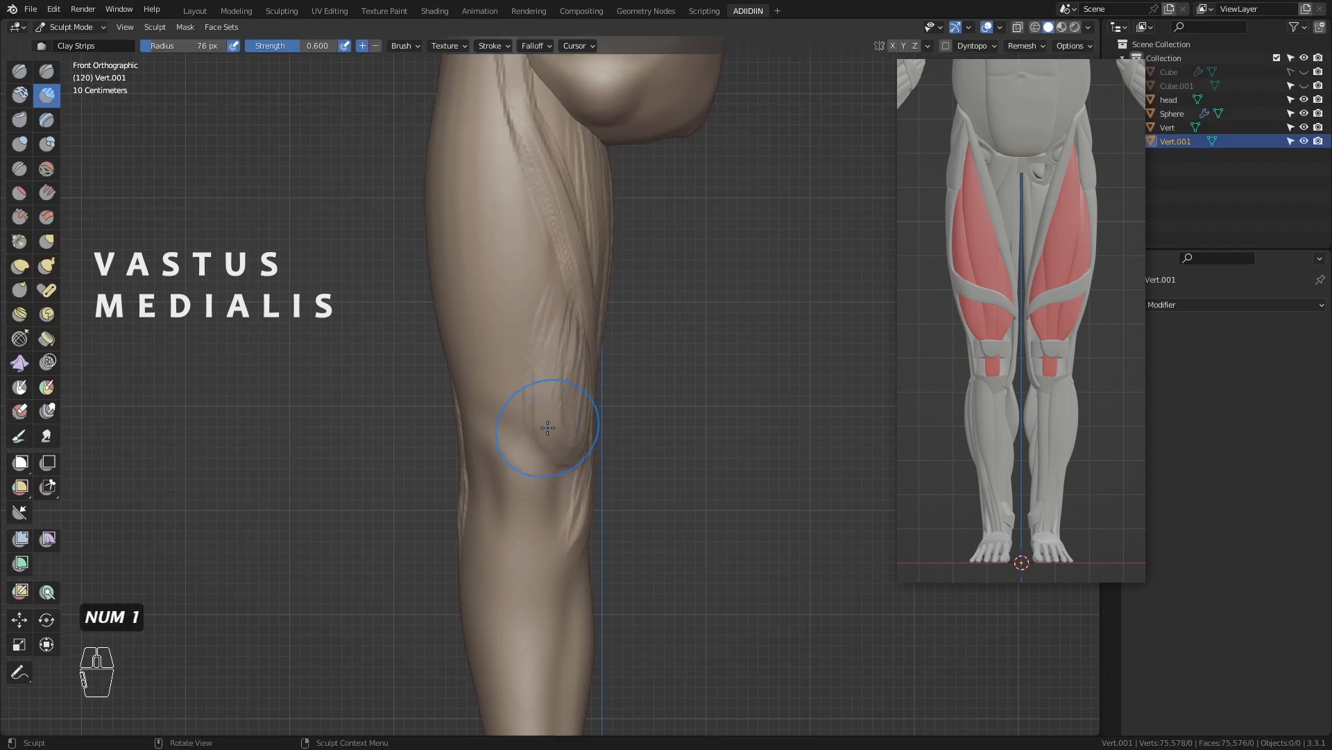
drag(517, 221, 529, 326)
shift+middle_drag(530, 306, 544, 388)
drag(512, 233, 535, 368)
drag(494, 214, 495, 223)
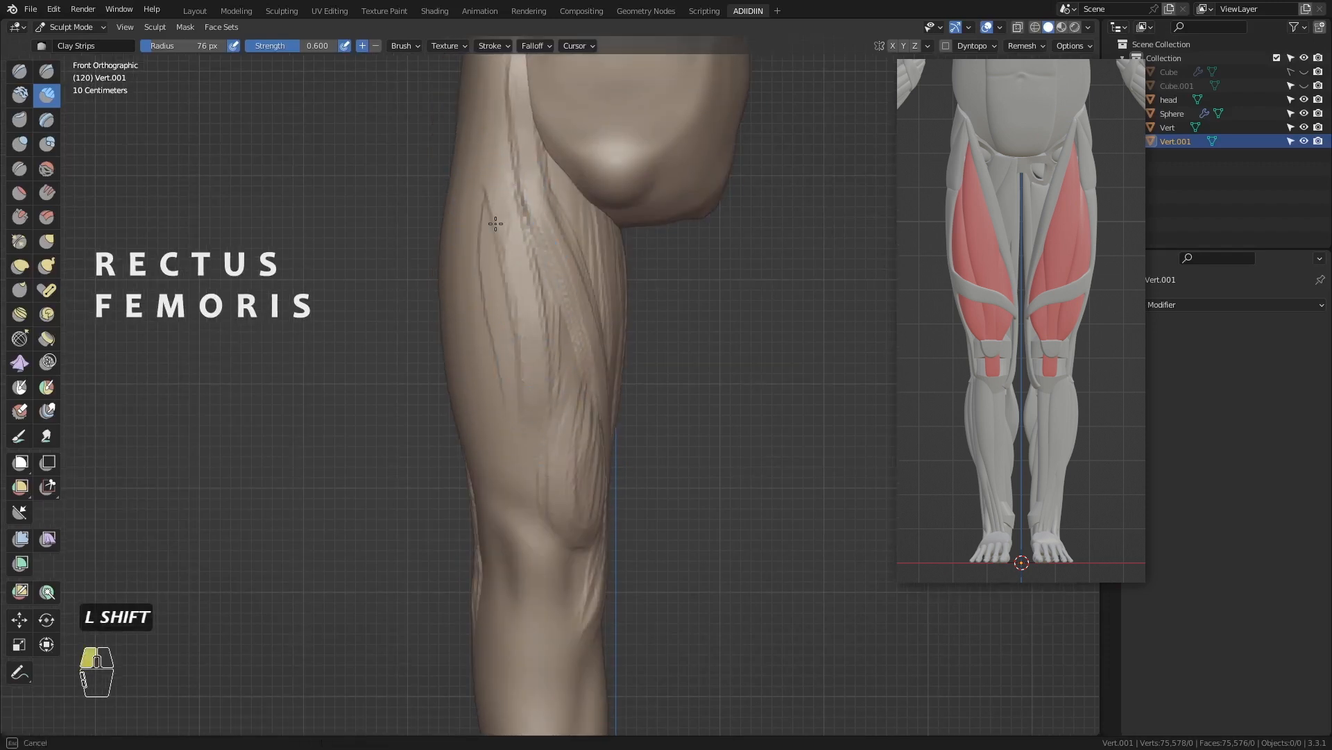
drag(524, 448, 534, 360)
- Smooth the rectus femoris strips along the lower front of the thigh
shift+middle_drag(556, 450, 548, 365)
shift+drag(486, 347, 499, 381)
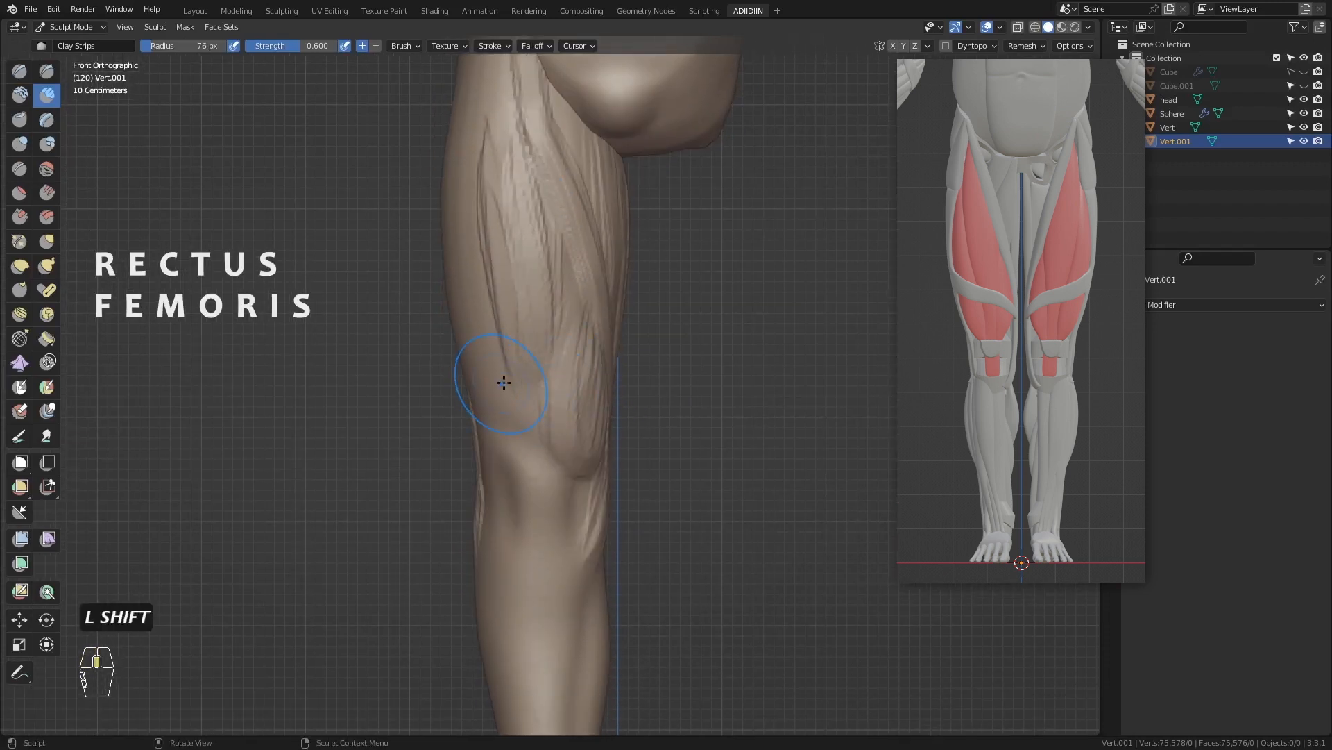
middle_drag(444, 388, 485, 395)
shift+drag(541, 278, 545, 361)
- Sculpt the vastus lateralis on the outer thigh above the knee with the Clay Strips brush at 84 px
key(f)
click(520, 381)
mouse_move(479, 374)
middle_down()
mouse_move(520, 382)
mouse_move(547, 452)
middle_up()
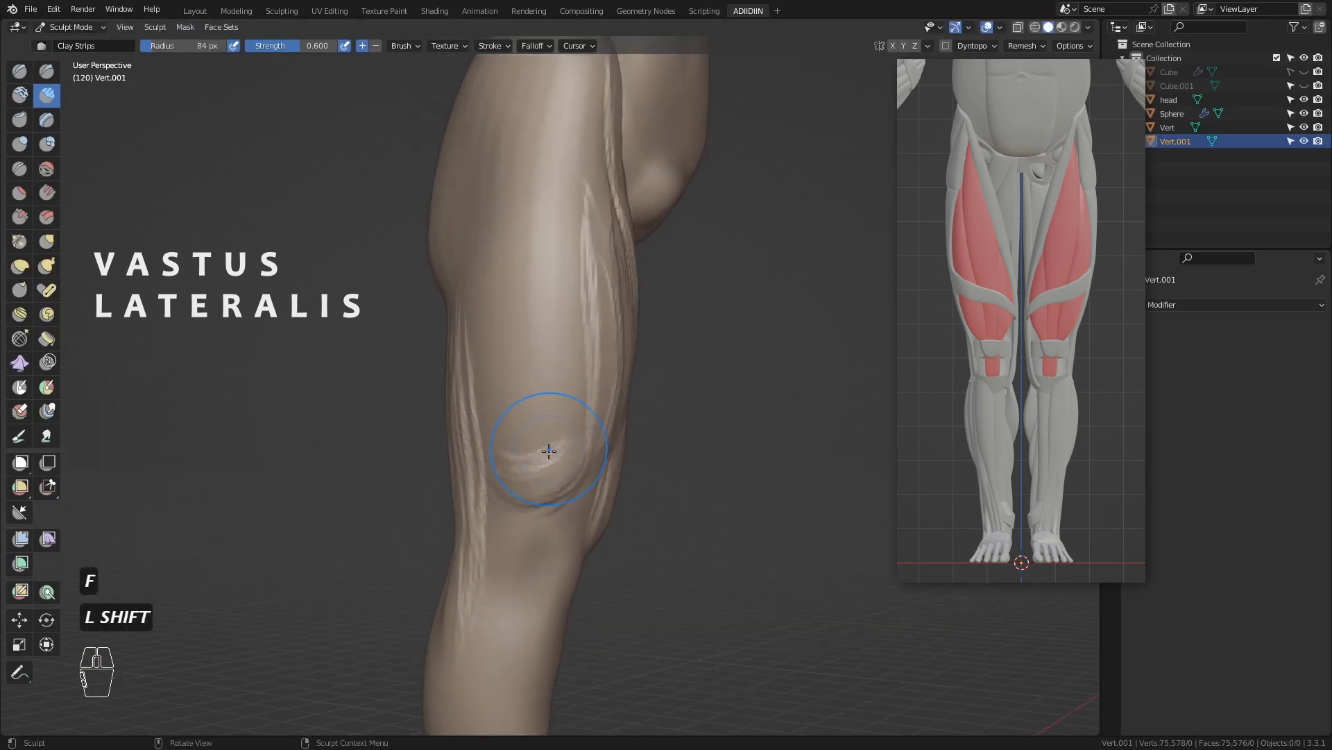
mouse_move(552, 454)
mouse_down()
mouse_move(559, 240)
mouse_move(535, 256)
mouse_up()
middle_drag(535, 256, 581, 277)
mouse_move(583, 299)
mouse_down()
mouse_move(576, 440)
mouse_move(571, 278)
mouse_up()
drag(548, 451, 541, 281)
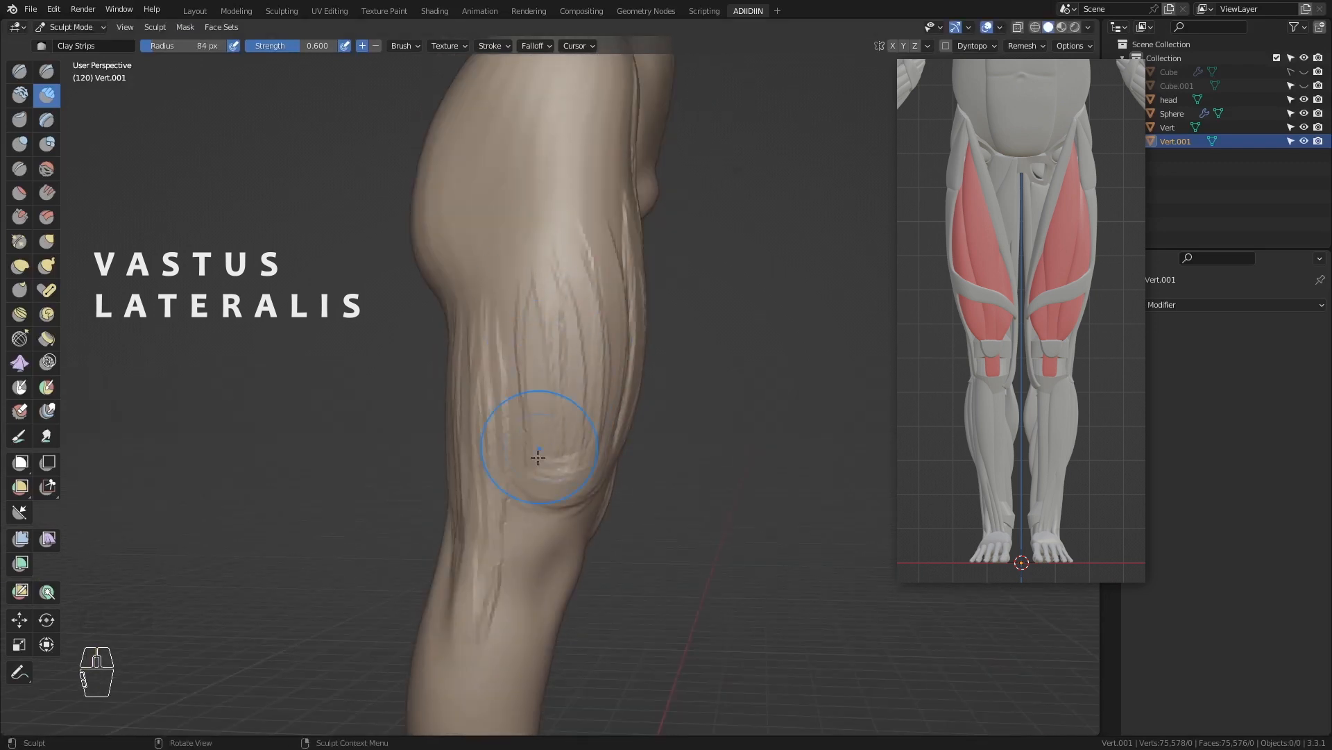
- Add volume to the vastus lateralis from above the knee upward with Clay Strips at 117 px, ending in front view
key(f)
click(575, 414)
drag(576, 430, 536, 272)
key(KP_1)
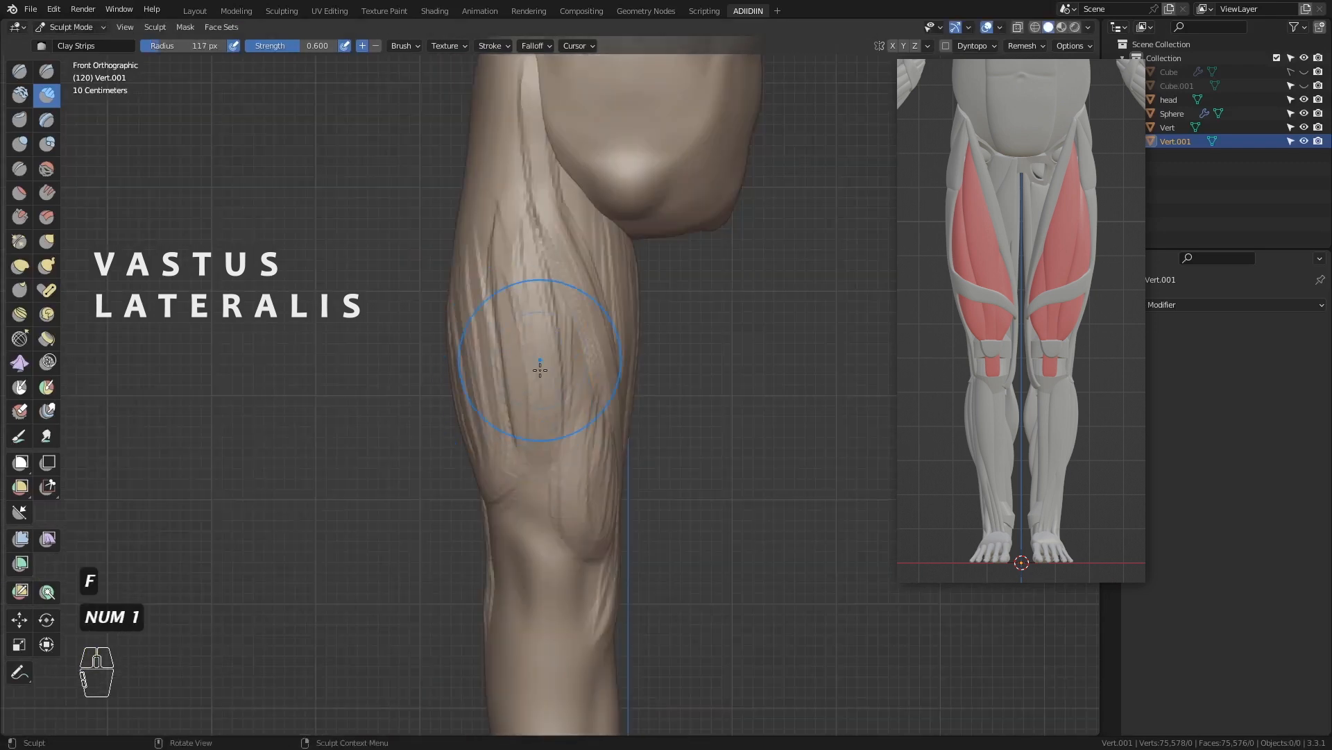
- Build up the front of the thigh beside the vastus lateralis with the Clay Strips brush at 99 px
middle_drag(476, 479, 528, 481)
key(f)
click(519, 479)
drag(518, 455, 511, 277)
- In front view, sculpt the tendon below the rectus femoris and the kneecap with Clay Strips at 66 to 72 px
key(KP_1)
shift+middle_drag(498, 347, 503, 267)
ctrl+middle_drag(535, 500, 571, 431)
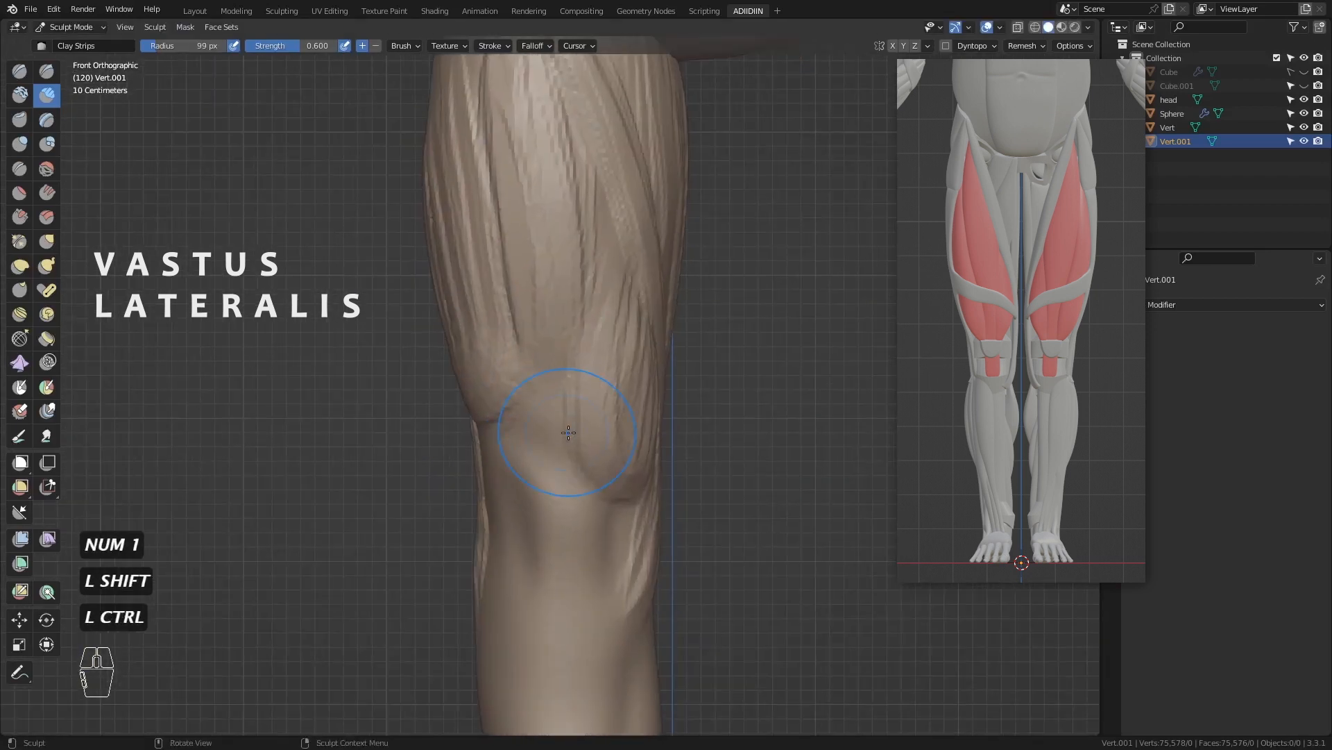
key(f)
mouse_move(547, 421)
mouse_down()
mouse_move(541, 579)
mouse_move(553, 438)
mouse_up()
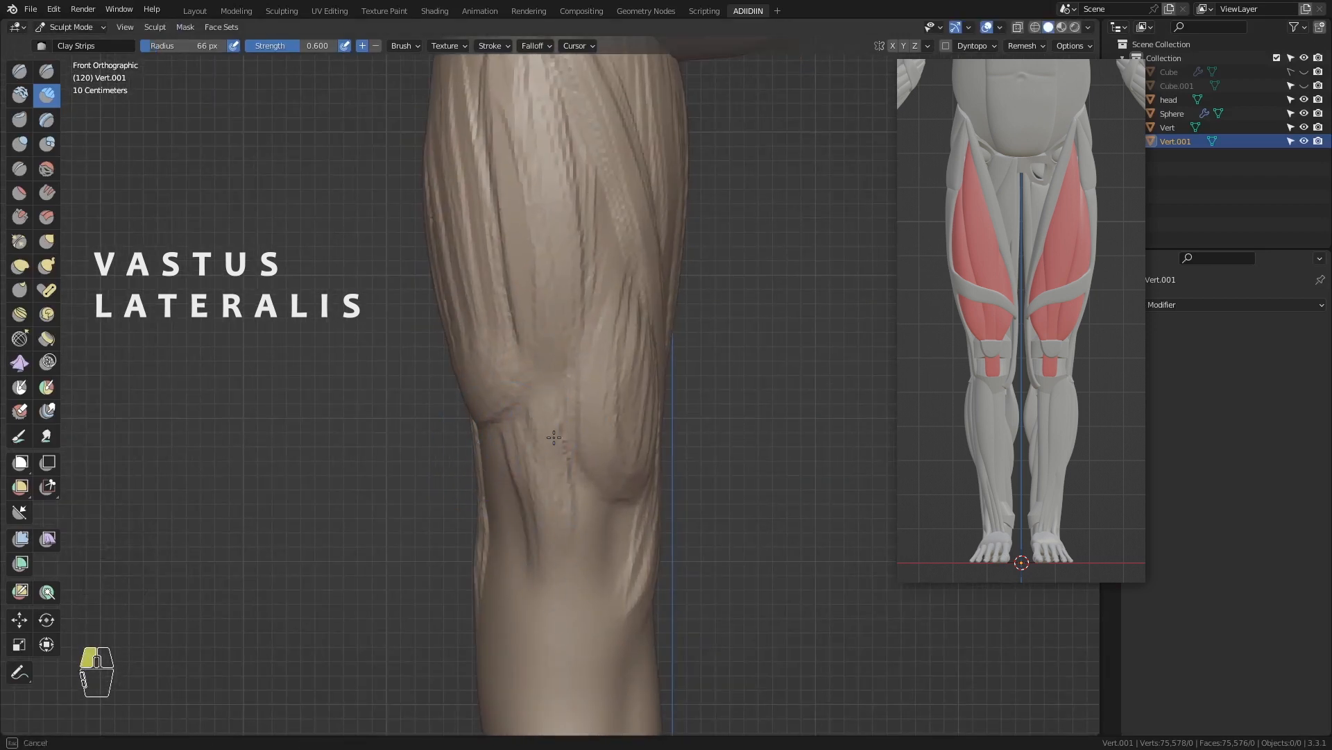
mouse_move(526, 493)
mouse_down()
mouse_move(576, 541)
mouse_move(565, 491)
mouse_up()
- Reshape the outer contour of the thigh in front view with the Grab brush at 171 px
mouse_move(565, 491)
ctrl+middle_down()
mouse_move(356, 461)
mouse_move(428, 492)
ctrl+middle_up()
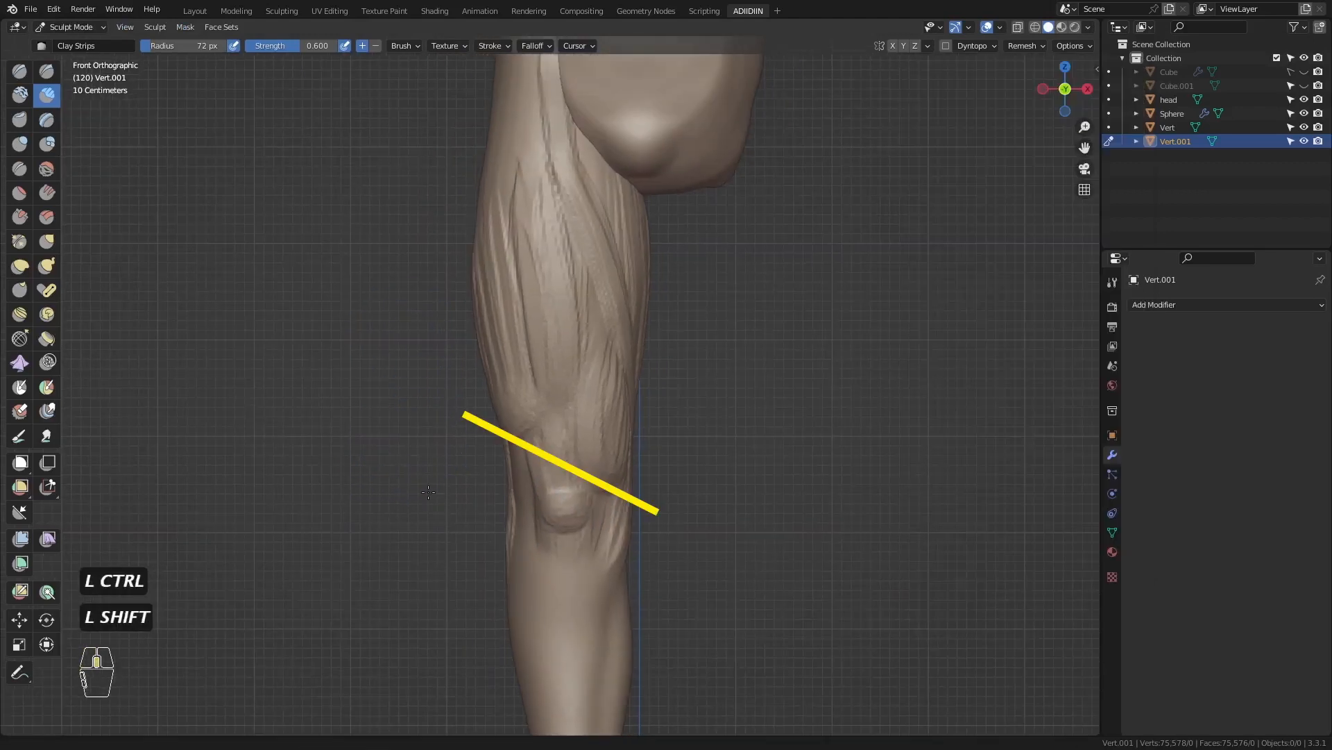
shift+middle_drag(428, 492, 442, 535)
key(g)
key(f)
click(617, 363)
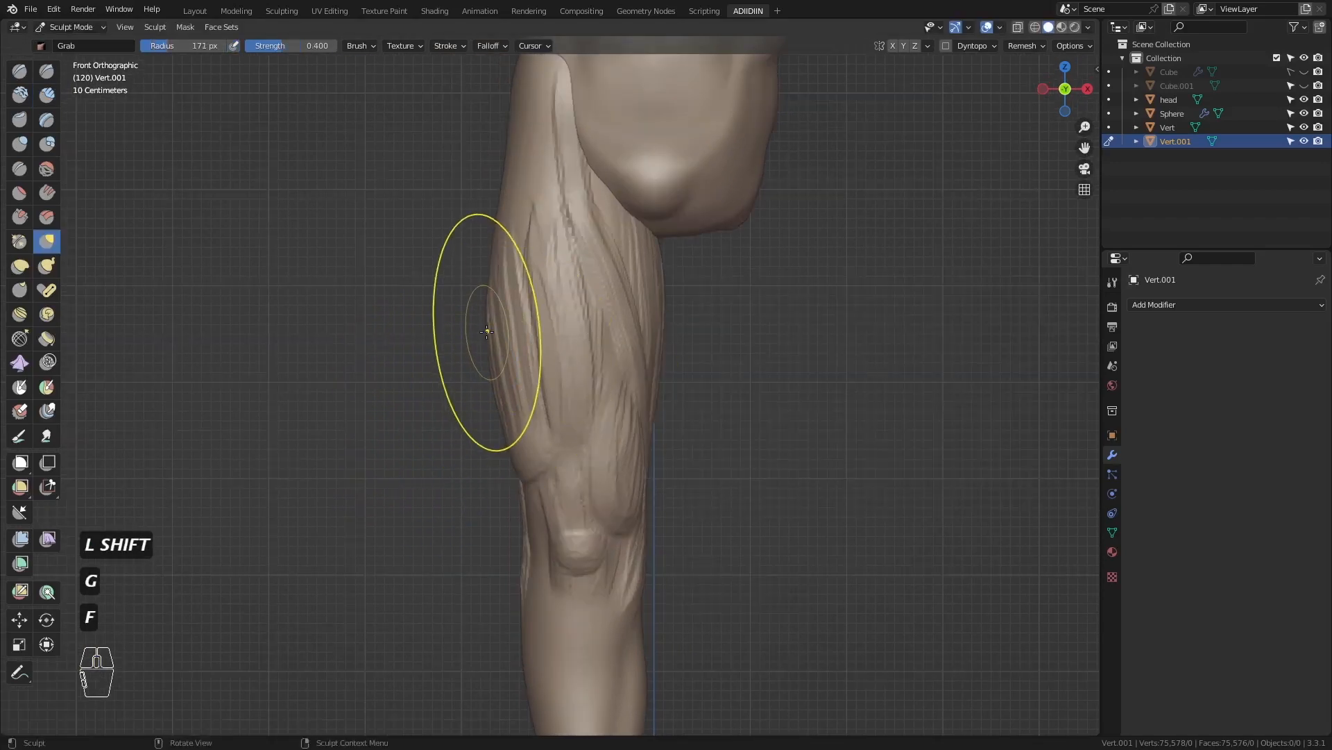
drag(488, 330, 497, 345)
- Outline the tensor fasciae latae from the front of the hip downward with Clay Strips at 45 px
mouse_move(333, 368)
middle_down()
mouse_move(466, 392)
mouse_move(448, 590)
middle_up()
key(c)
key(f)
click(517, 306)
middle_drag(550, 244, 592, 242)
drag(593, 244, 559, 340)
key(f)
mouse_move(590, 271)
mouse_down()
mouse_move(533, 392)
mouse_move(545, 340)
mouse_move(510, 378)
mouse_up()
click(574, 273)
drag(594, 284, 542, 387)
- In left side view, fill out the tensor fasciae latae and extend it down toward the thigh with a larger Clay Strips brush
key(ctrl+KP_3)
ctrl+middle_drag(515, 446, 522, 420)
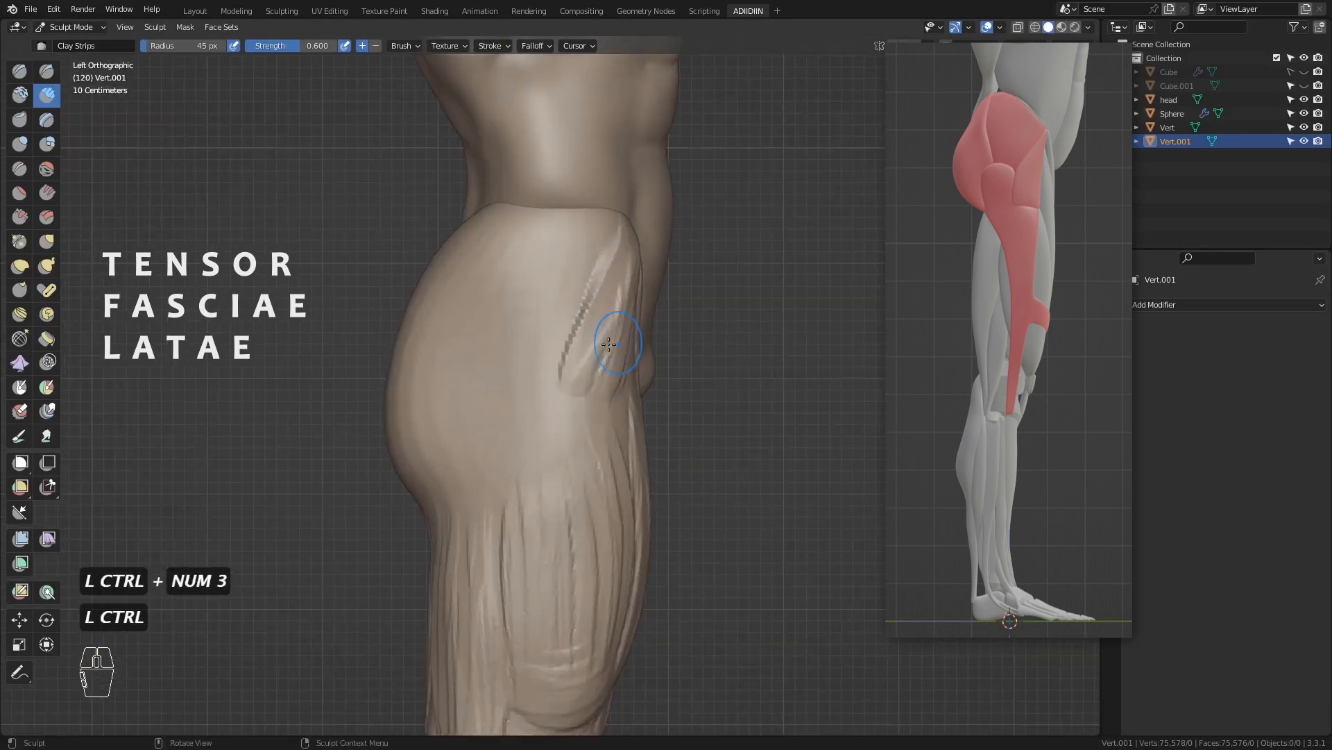
key(f)
click(603, 351)
key(f)
click(583, 365)
drag(580, 367, 559, 444)
drag(602, 316, 552, 451)
- Lay fan-shaped strips over the upper outer hip for the gluteus medius with Clay Strips at 100 px
middle_drag(597, 361, 559, 371)
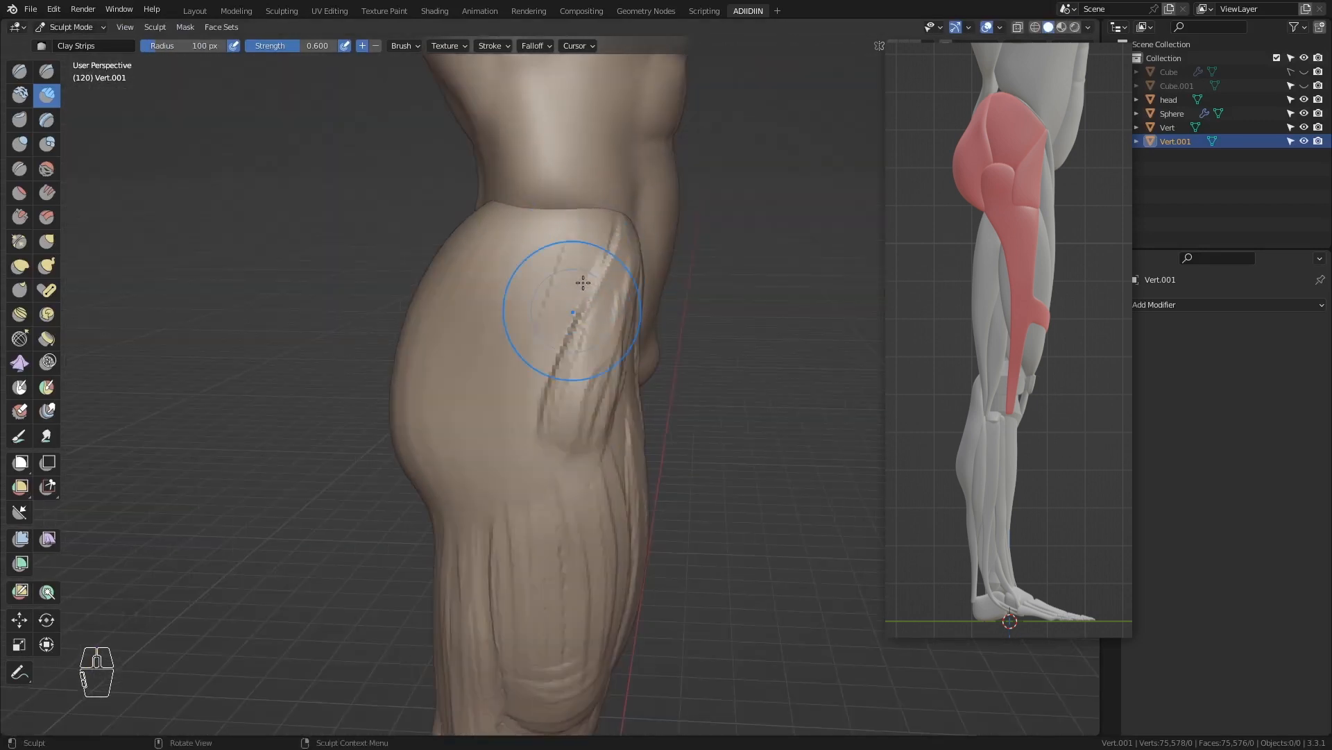
drag(581, 230, 566, 319)
drag(548, 226, 555, 309)
middle_drag(548, 306, 618, 305)
drag(486, 225, 517, 338)
- Build up the gluteus maximus with diagonal Clay Strips strokes at 100 px across the buttock, ending in left side view
middle_drag(513, 312, 590, 305)
drag(507, 242, 559, 347)
drag(458, 305, 512, 402)
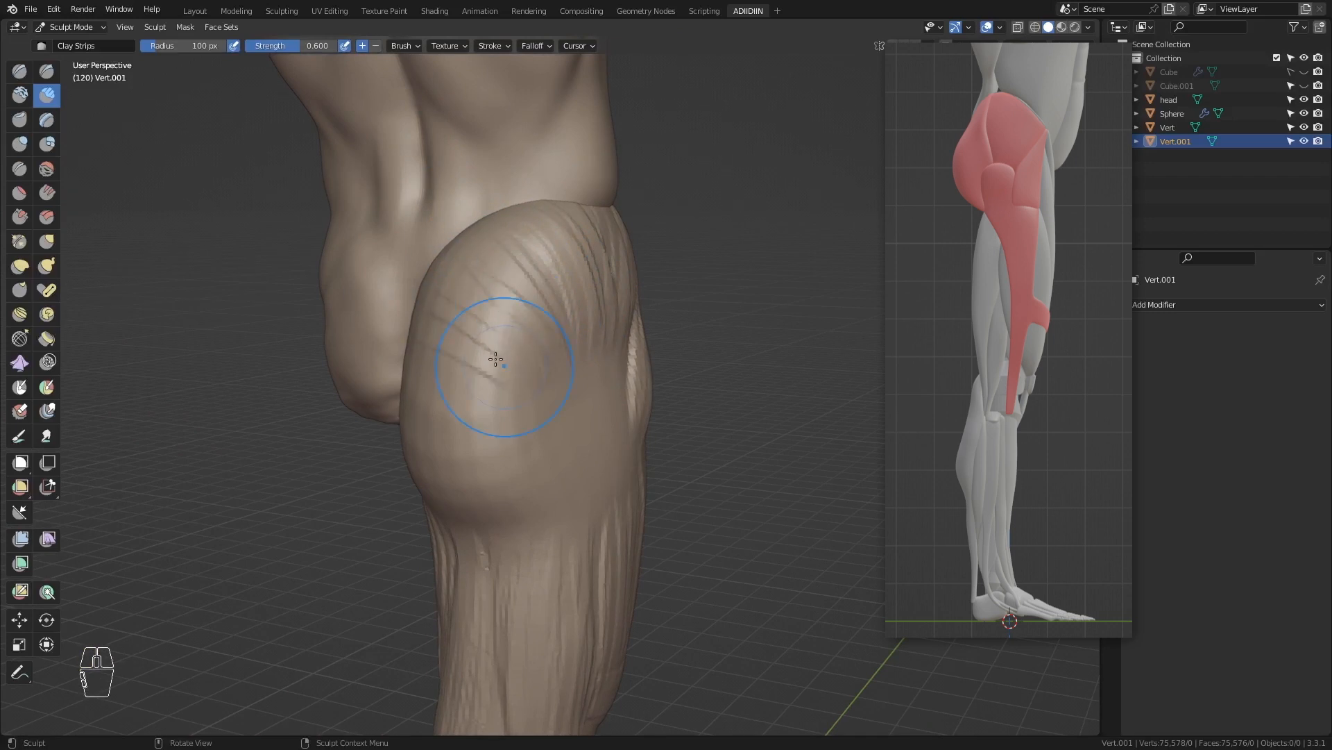
middle_drag(497, 356, 542, 364)
drag(443, 348, 517, 402)
drag(510, 336, 589, 439)
key(ctrl+KP_3)
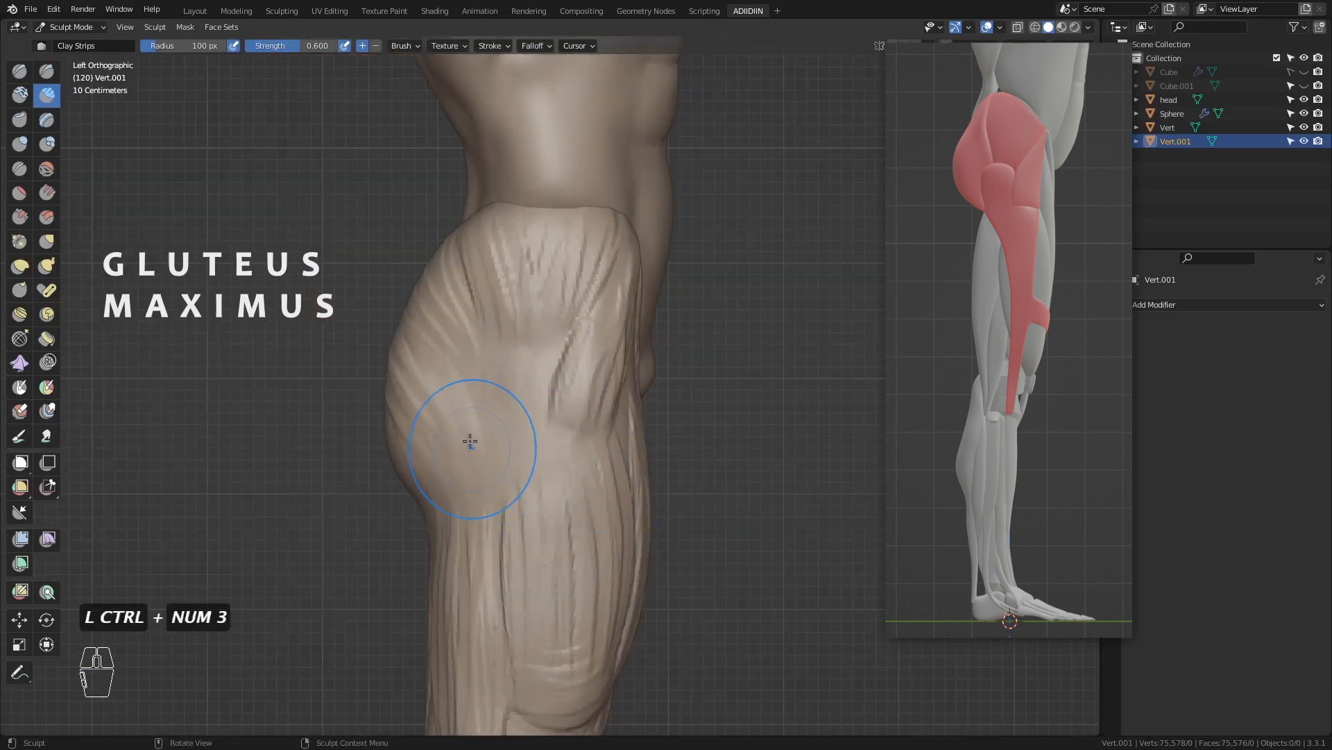
- Sculpt the iliotibial band down the outer thigh to the knee with Clay Strips at 44 px
shift+middle_drag(467, 440, 586, 348)
shift+middle_drag(545, 462, 564, 388)
ctrl+middle_drag(563, 368, 541, 384)
key(f)
click(568, 419)
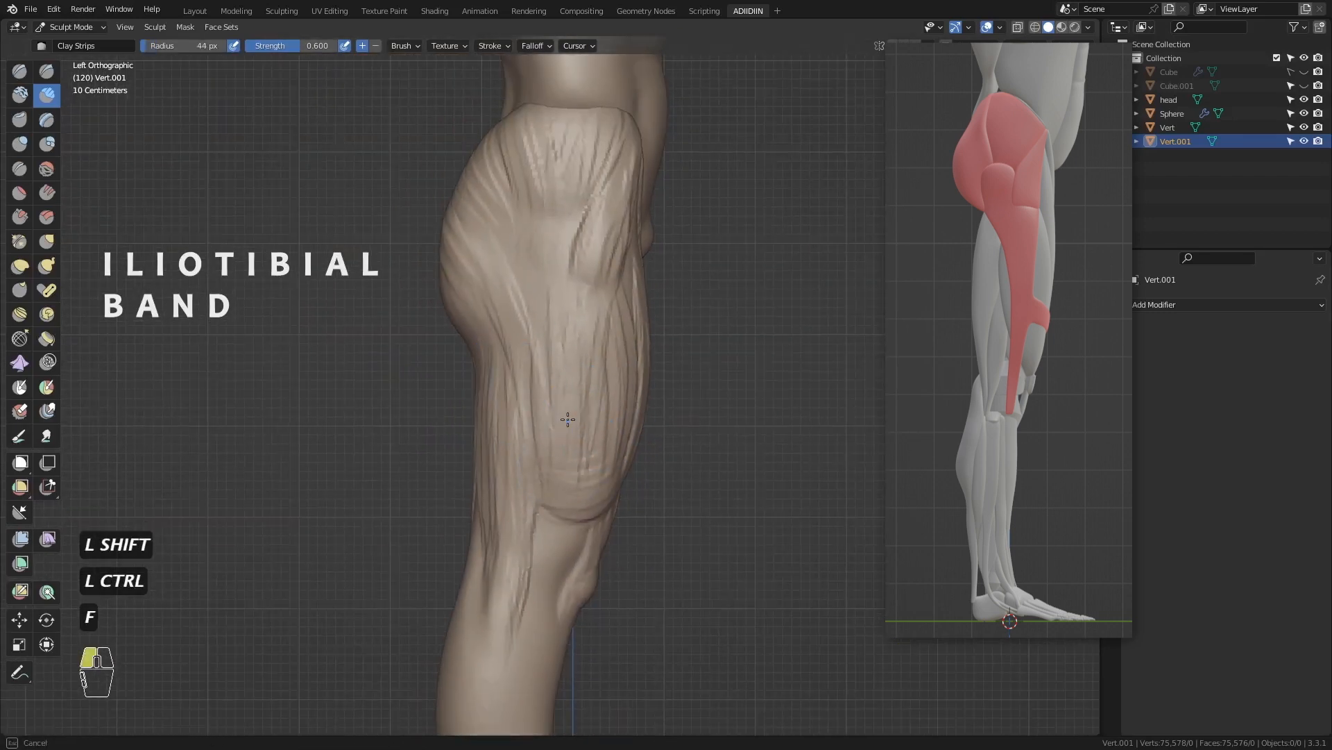
drag(563, 551, 556, 599)
- In front view, pull the outer side of the knee into shape with the Grab brush at 119 px
key(KP_1)
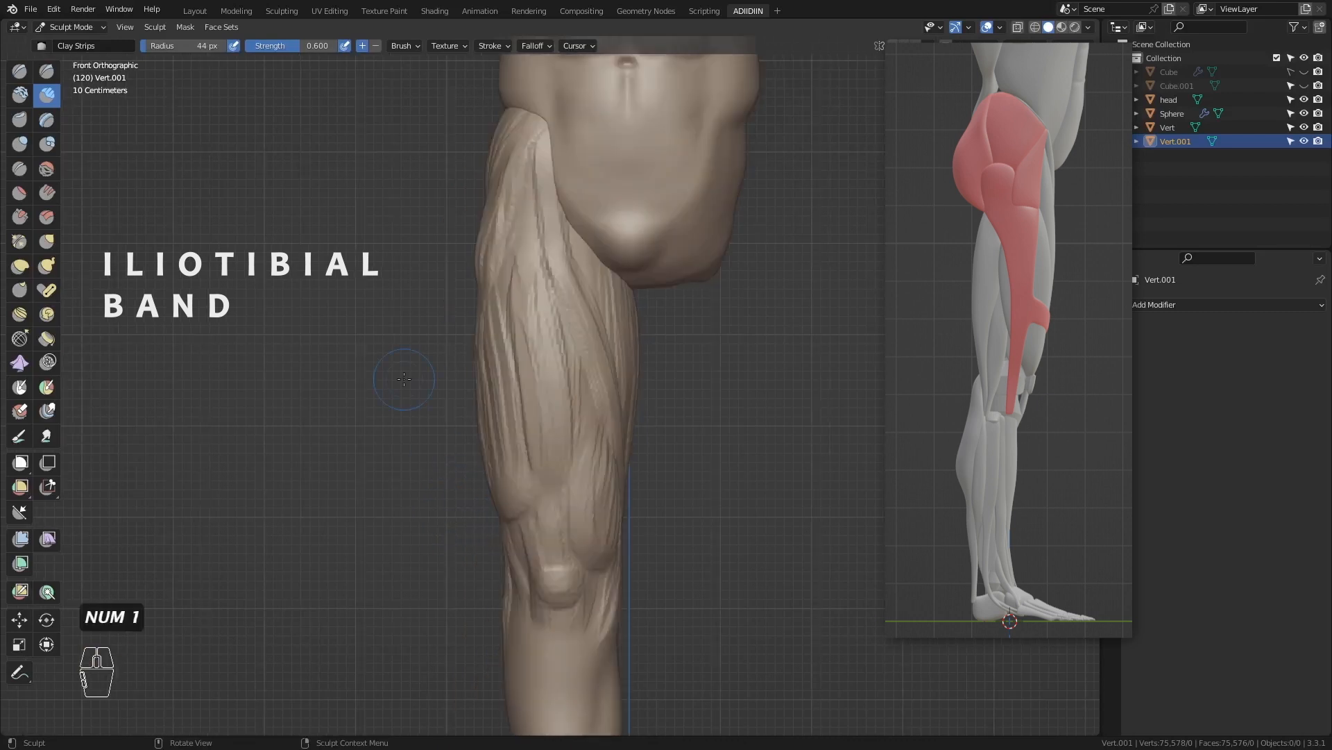
shift+middle_drag(427, 530, 431, 417)
ctrl+middle_drag(431, 417, 437, 347)
key(g)
key(f)
click(497, 473)
drag(497, 473, 506, 506)
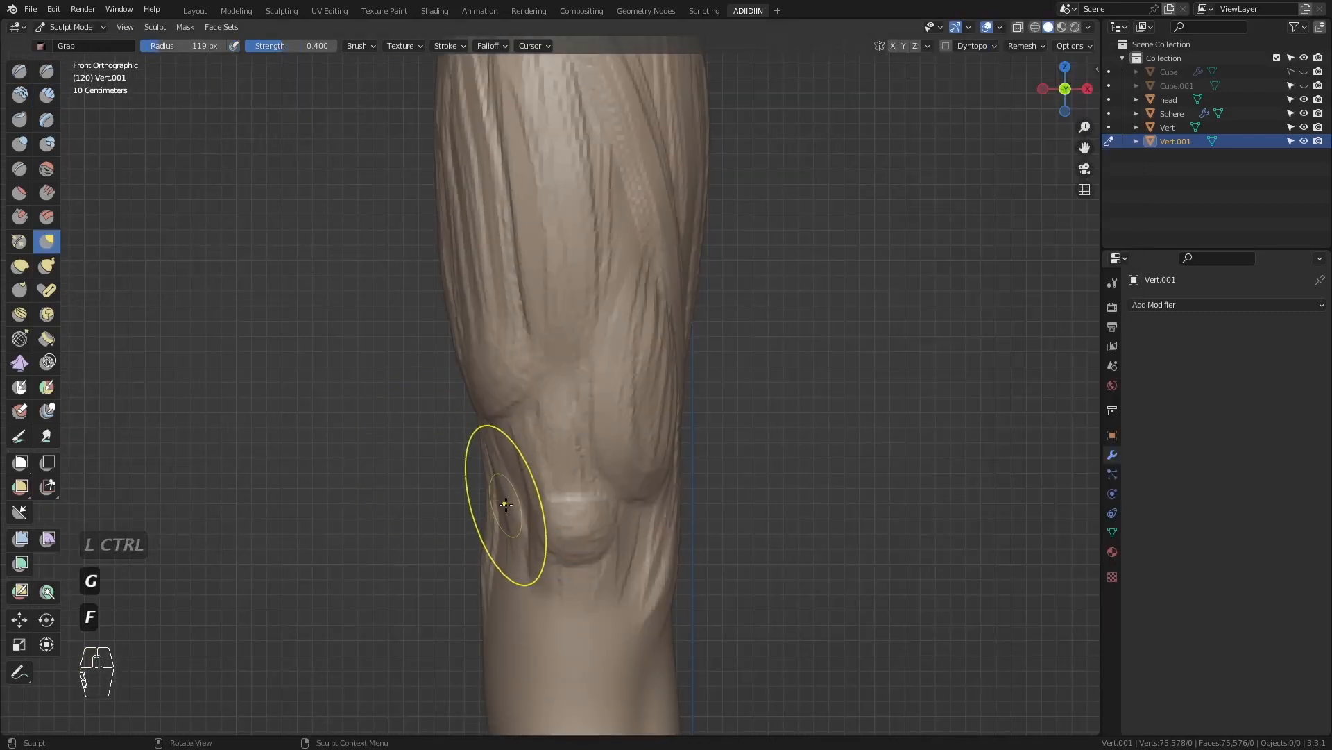
- Adjust the knee's shape in left side view with the Grab brush at 76 px
ctrl+middle_drag(378, 302, 368, 364)
key(ctrl+KP_3)
ctrl+middle_drag(583, 411, 590, 368)
key(f)
click(593, 454)
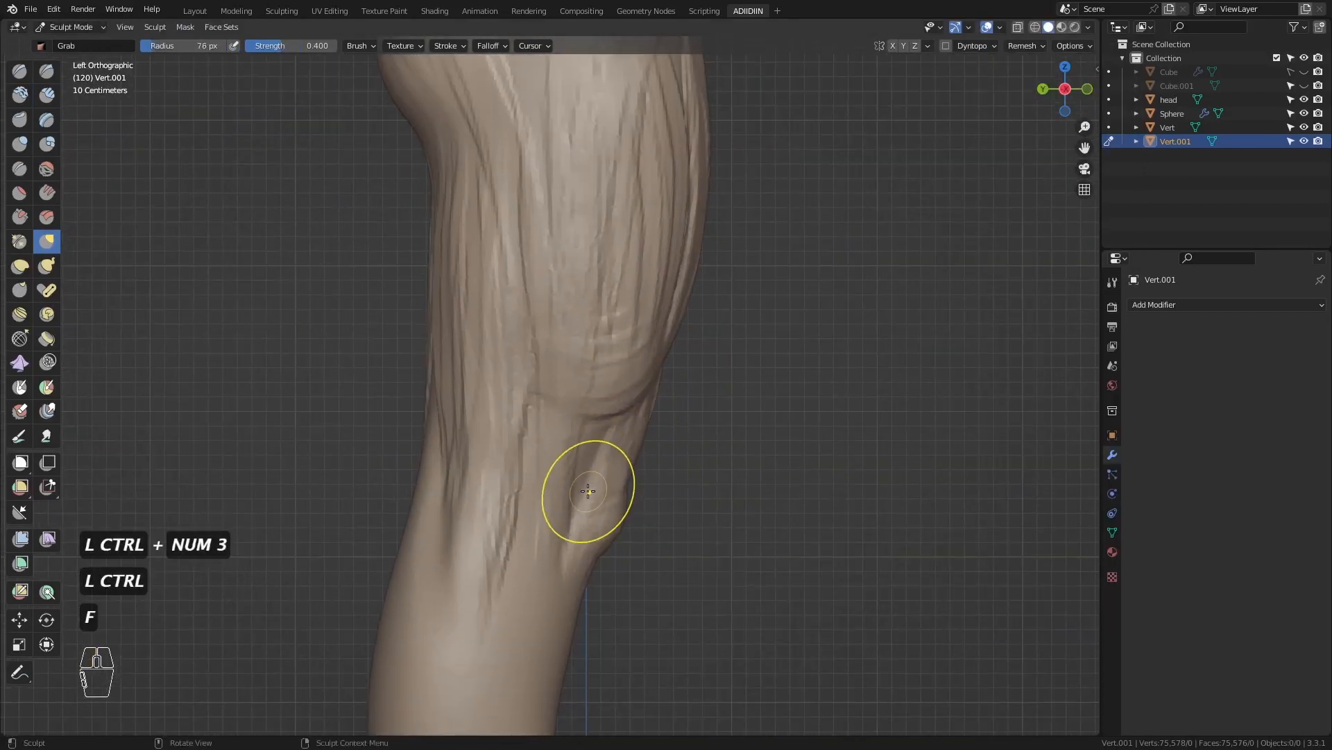
- In right side view, carve and smooth the inner shin down the lower leg with Clay Strips at 76 px
ctrl+middle_drag(500, 333, 451, 383)
shift+middle_drag(451, 383, 440, 419)
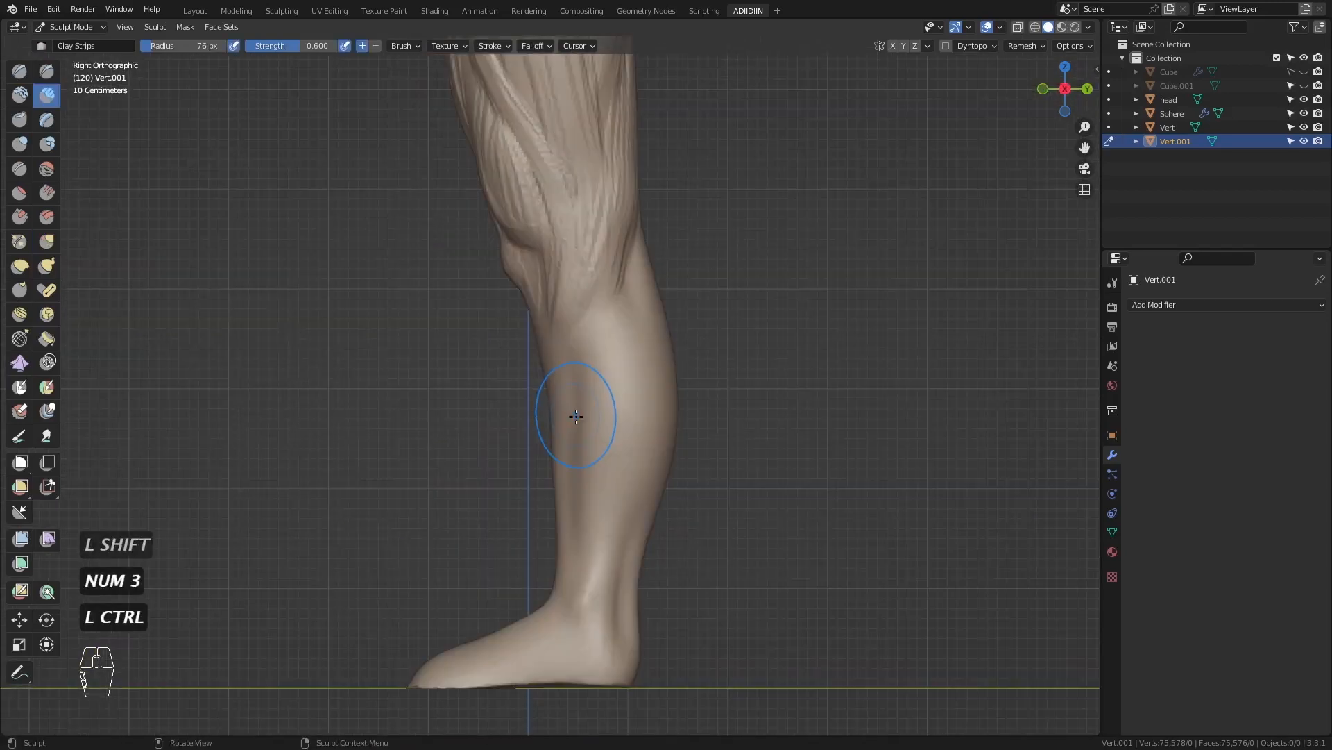
ctrl+shift+drag(581, 522, 586, 511)
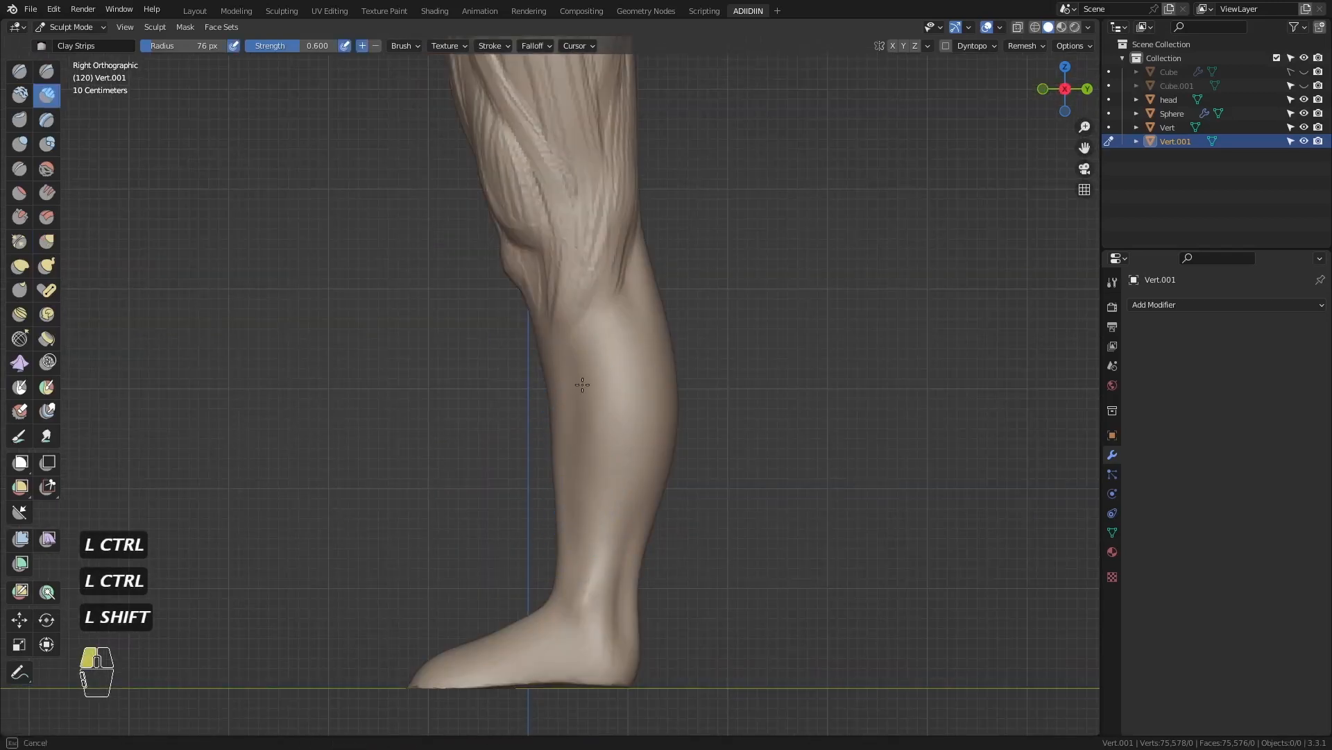
shift+drag(582, 385, 583, 510)
- Sculpt the soleus and flexor digitorum longus along the inner lower leg with Clay Strips at 44 px, smoothing at 67 px
key(f)
click(589, 500)
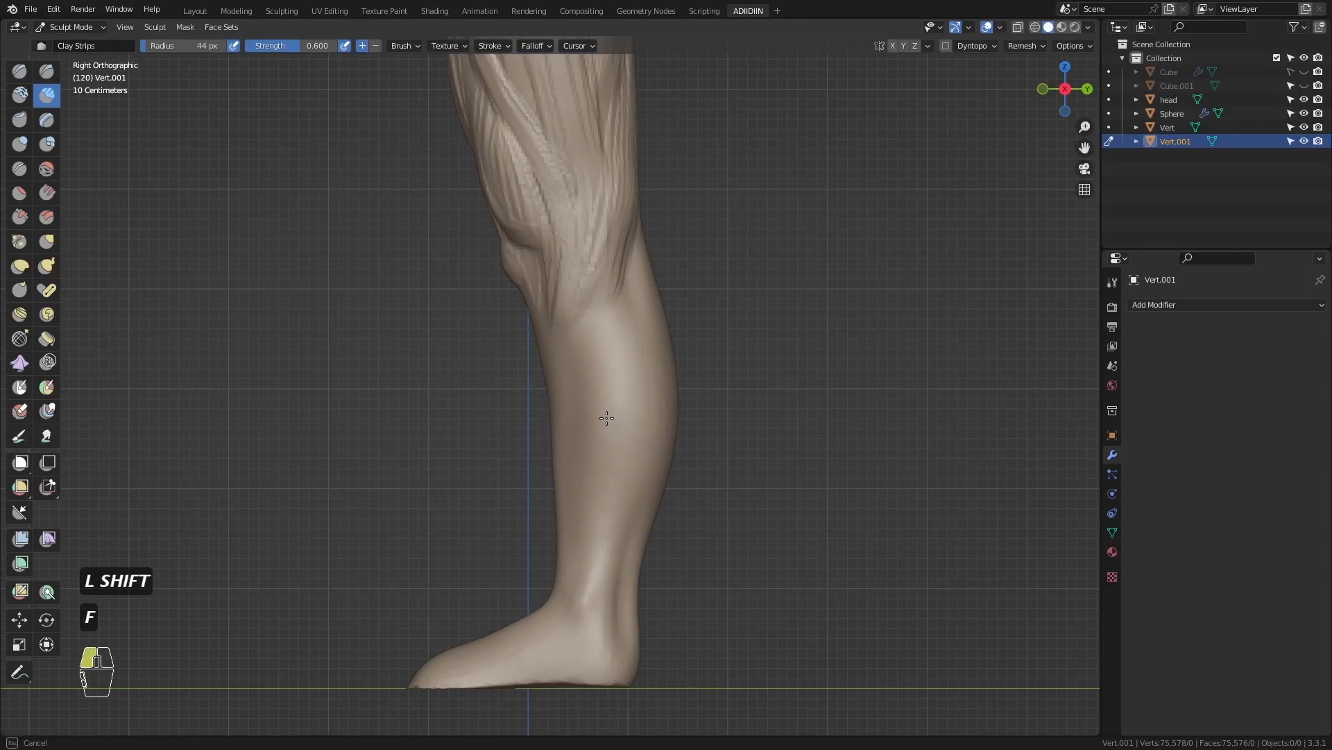
shift+drag(606, 417, 610, 576)
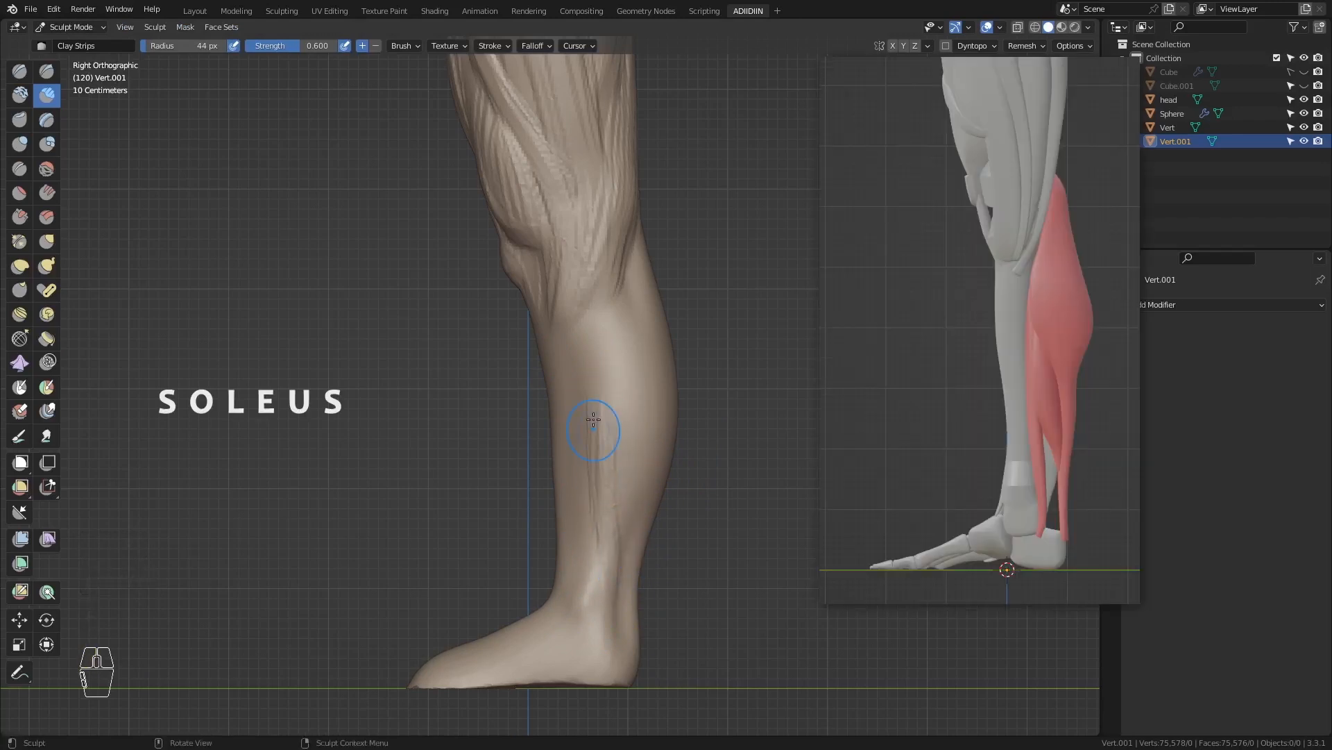
key(f)
click(614, 489)
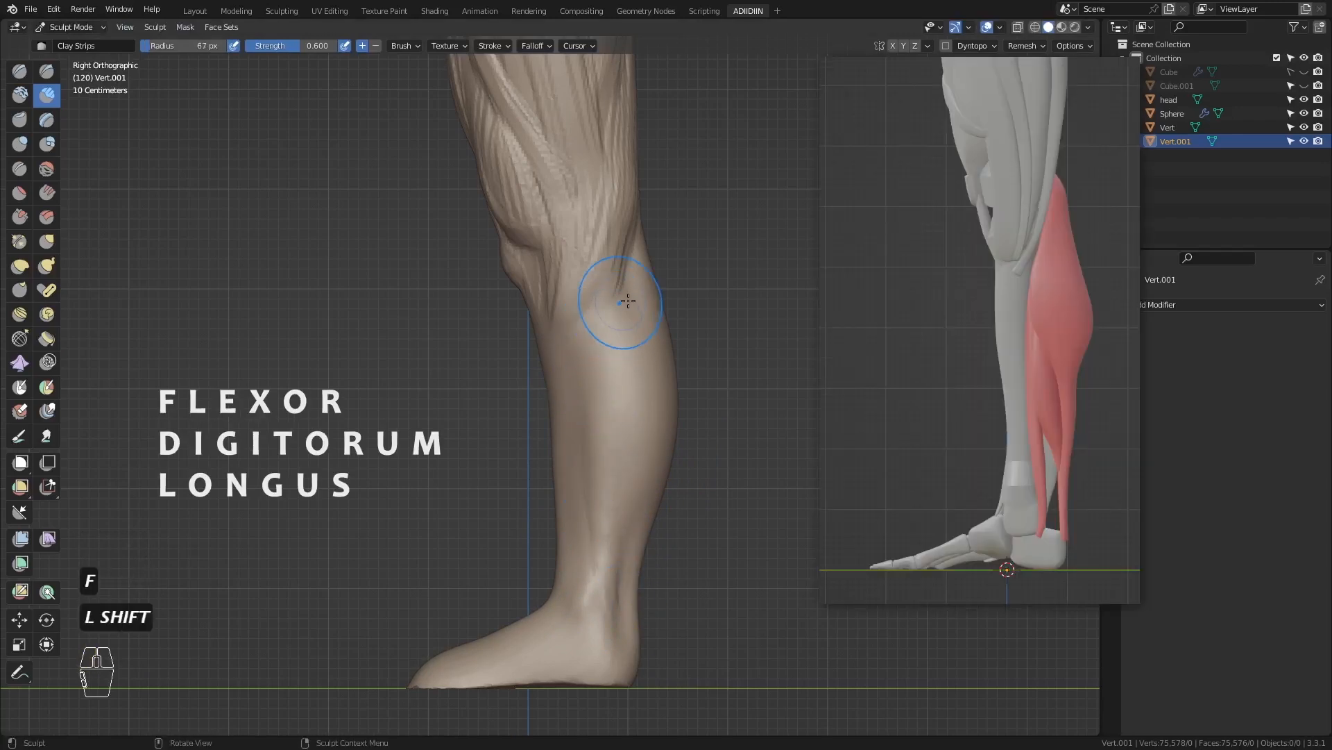
- Build up the inner calf muscle below the knee with Clay Strips at 67 px, enlarging the brush to 84 px
mouse_move(627, 299)
mouse_down()
mouse_move(617, 333)
mouse_move(632, 431)
mouse_up()
mouse_move(624, 347)
mouse_down()
mouse_move(616, 406)
mouse_move(639, 441)
mouse_move(648, 400)
mouse_up()
key(ctrl+KP_1)
middle_drag(558, 371, 653, 379)
key(f)
click(595, 408)
mouse_move(594, 407)
mouse_down()
mouse_move(604, 354)
mouse_move(543, 388)
mouse_up()
- Add volume to the back and outer side of the calf muscle with Clay Strips at 84 px, starting in back view
key(ctrl+KP_1)
drag(551, 308, 560, 403)
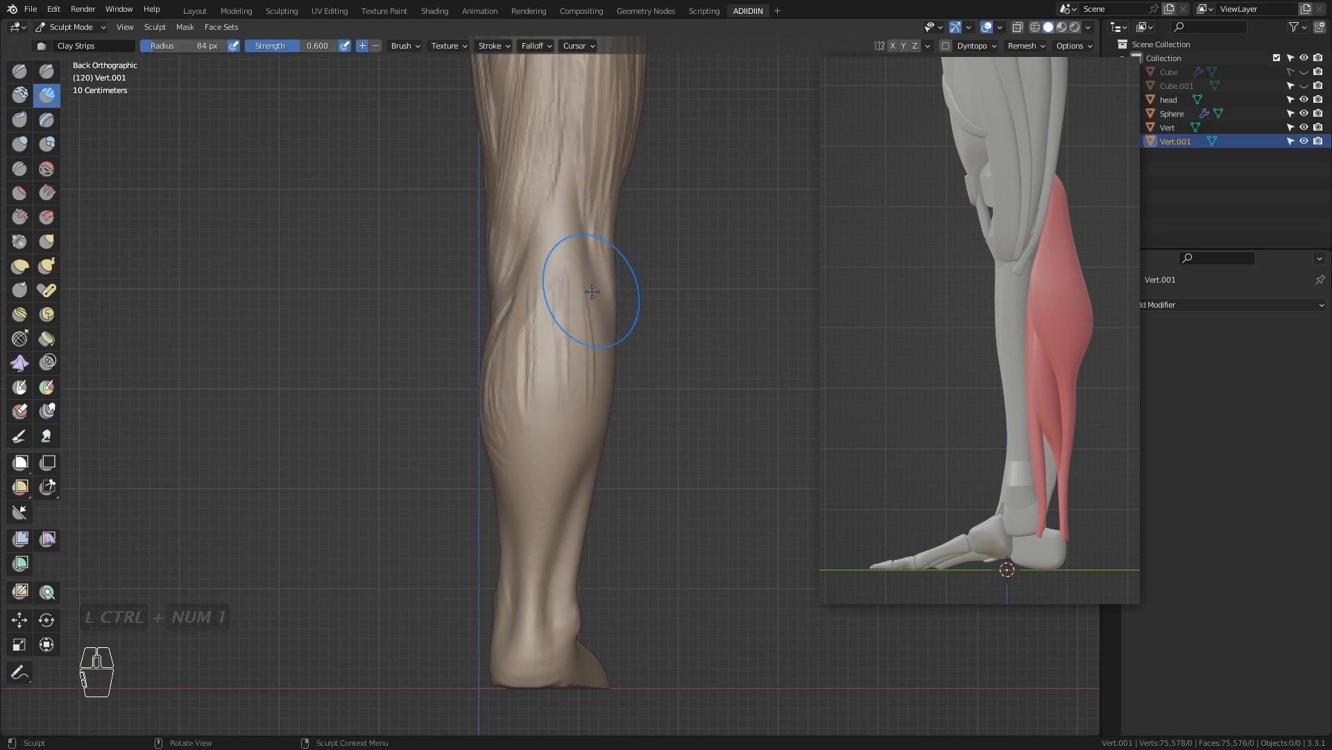
middle_drag(592, 290, 544, 321)
drag(546, 323, 521, 440)
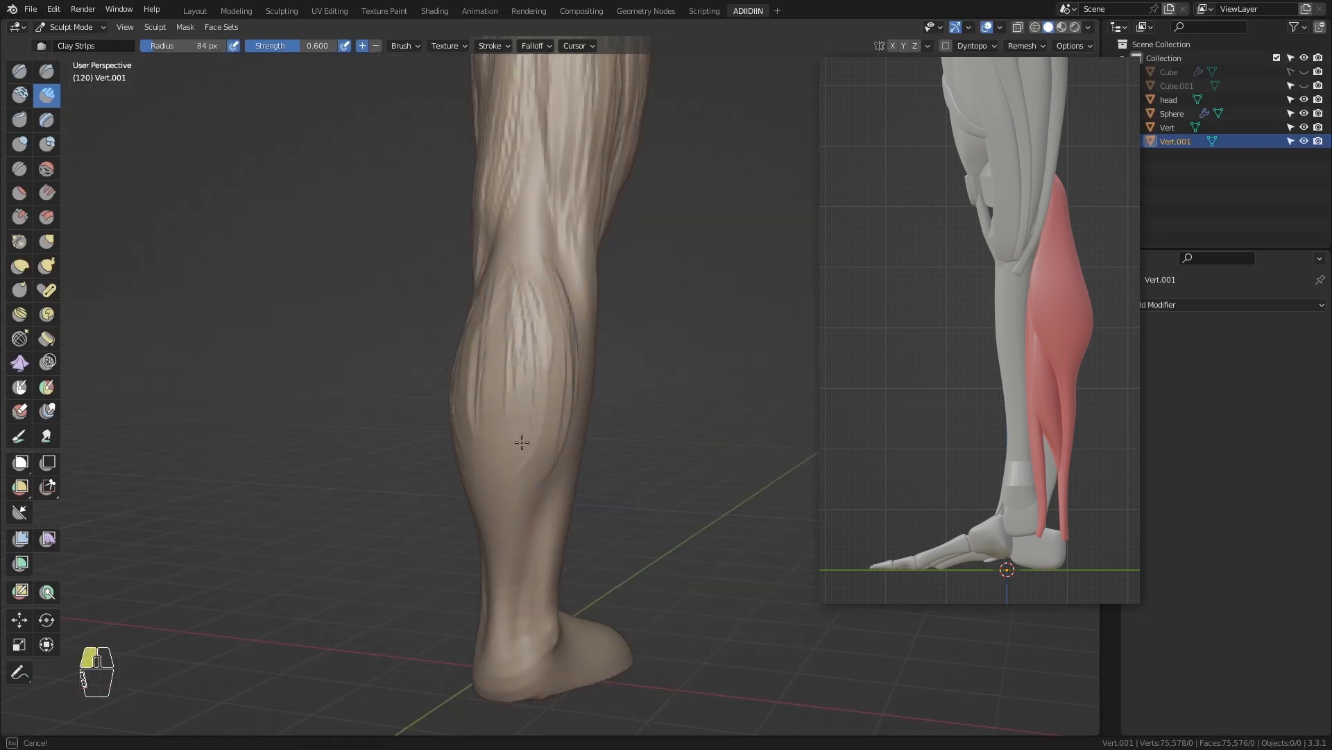
middle_drag(496, 372, 559, 363)
mouse_move(558, 322)
mouse_down()
mouse_move(541, 452)
mouse_move(609, 427)
mouse_up()
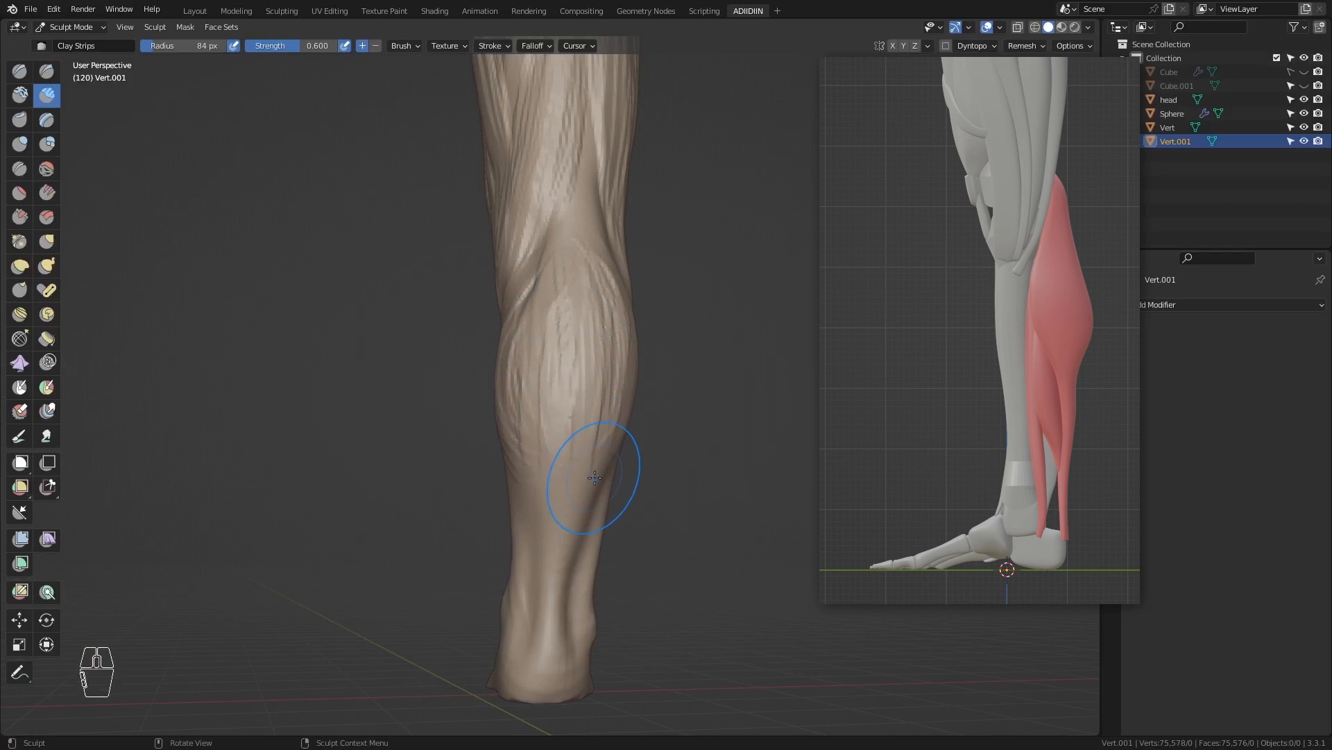
- Sculpt the calf's lower edge toward the heel at 63 px and refine the outer calf at 42 px with Clay Strips
key(ctrl+KP_1)
key(f)
click(560, 472)
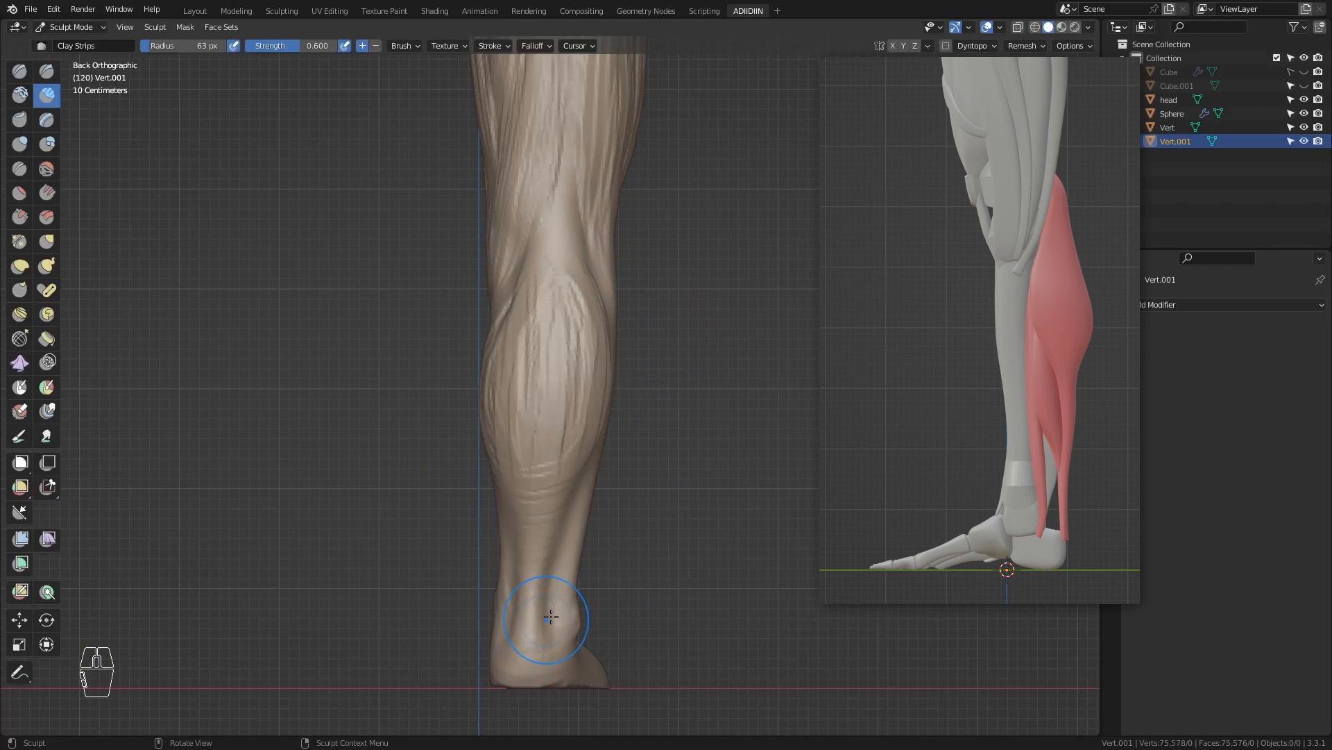
middle_drag(551, 418, 518, 354)
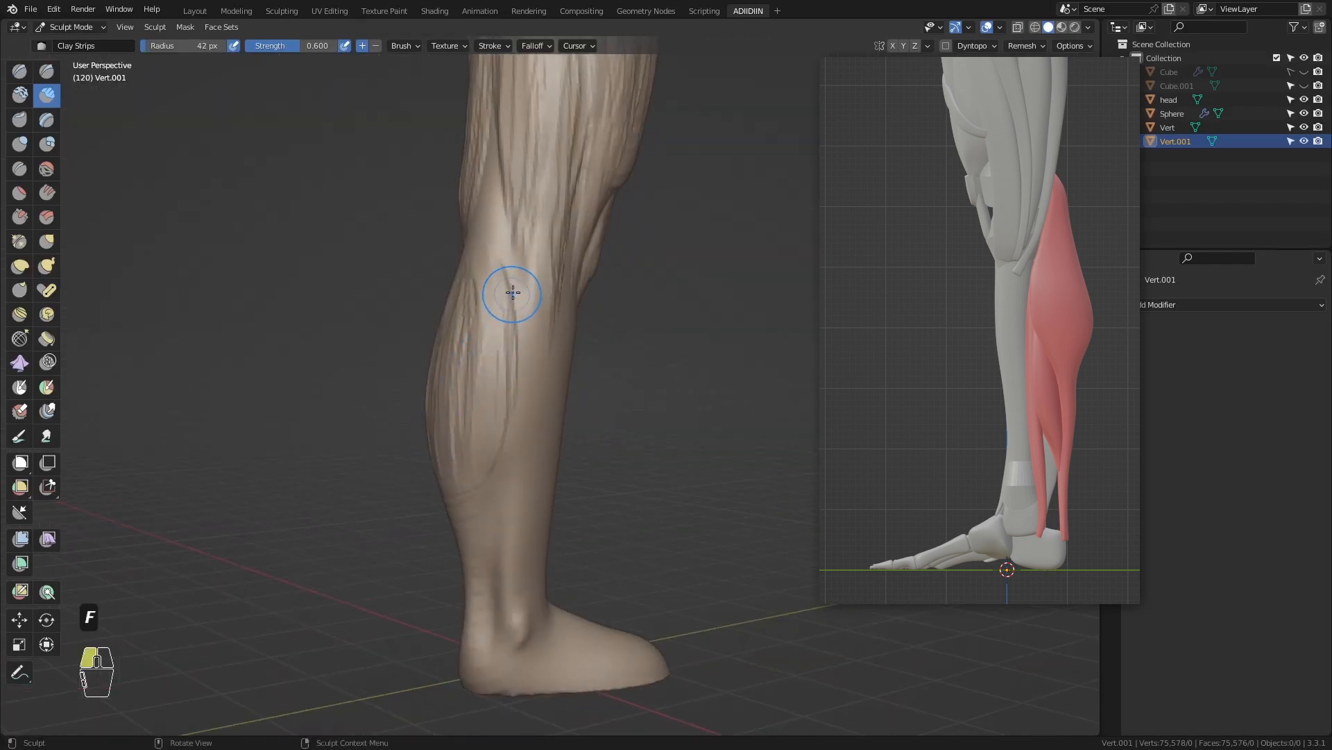
middle_drag(489, 562, 516, 440)
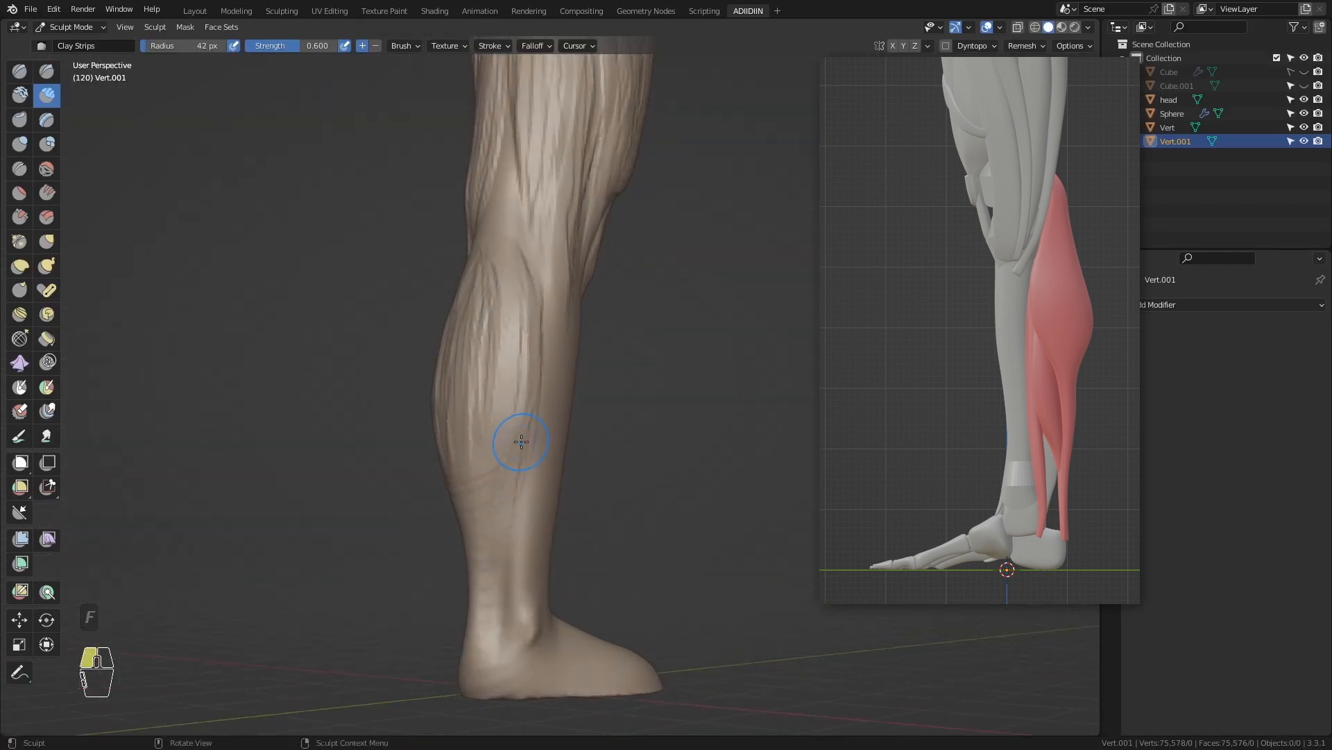
- In left side view, sculpt the long peroneal muscle down the outer lower leg with Clay Strips at 80 and 70 px
key(ctrl+KP_3)
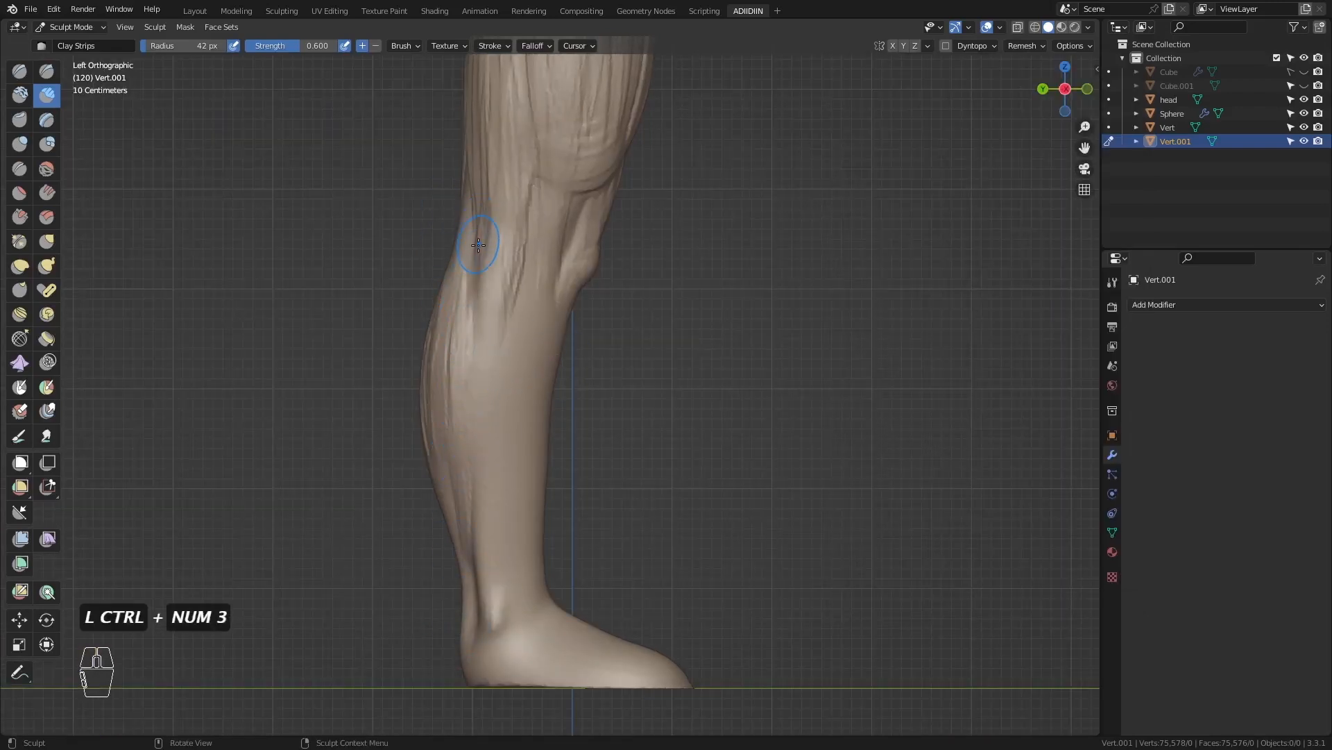
key(f)
click(491, 342)
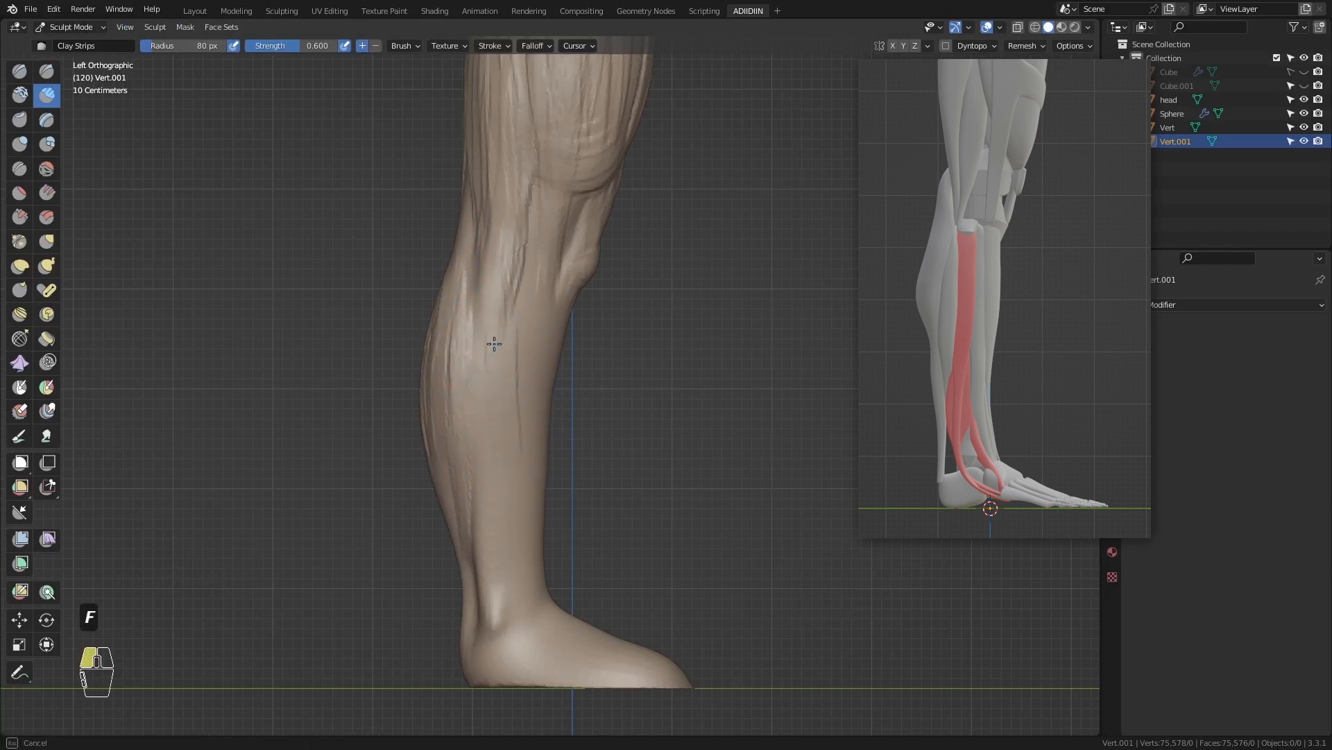
key(f)
click(494, 350)
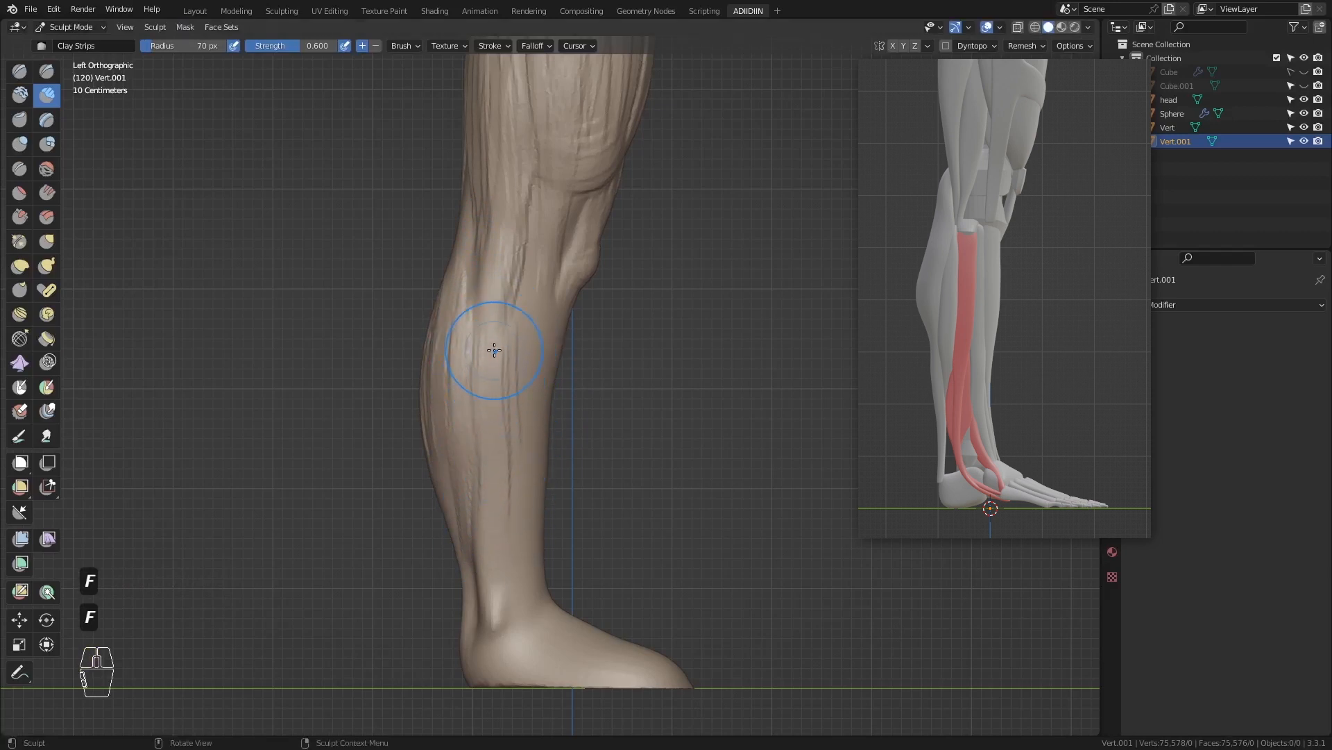
drag(502, 341, 495, 587)
- Sculpt the outer ankle bone at the end of the peroneal muscles with Clay Strips at 35 px and blend it at 50 px
key(f)
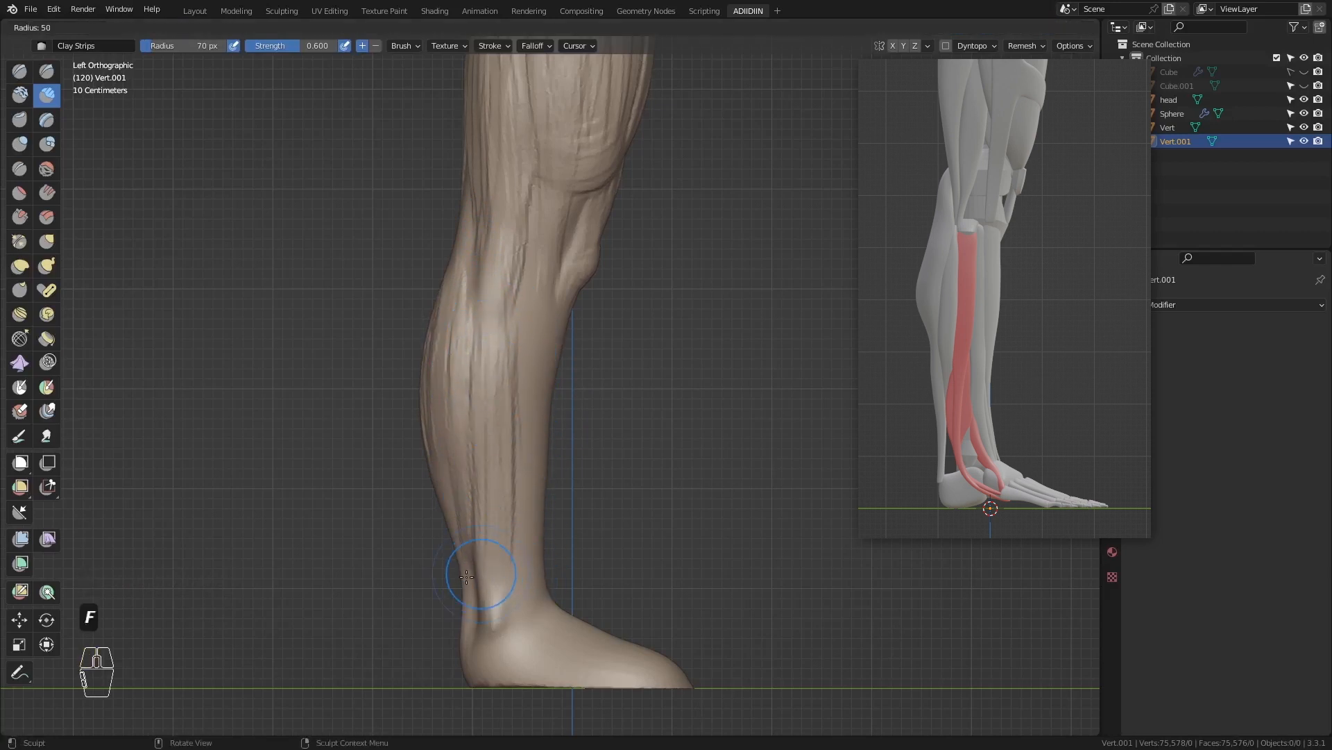
click(508, 576)
key(f)
click(513, 568)
key(f)
click(501, 564)
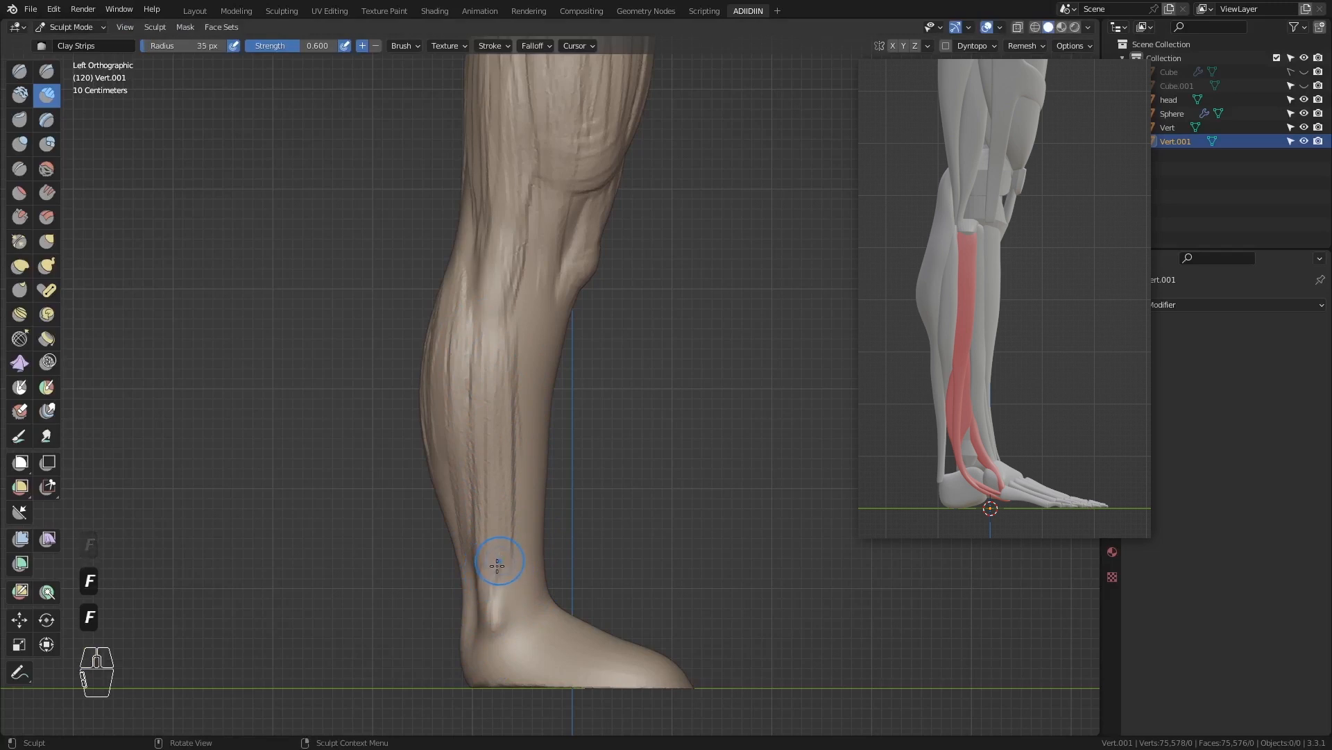
drag(502, 624, 494, 583)
key(f)
click(500, 556)
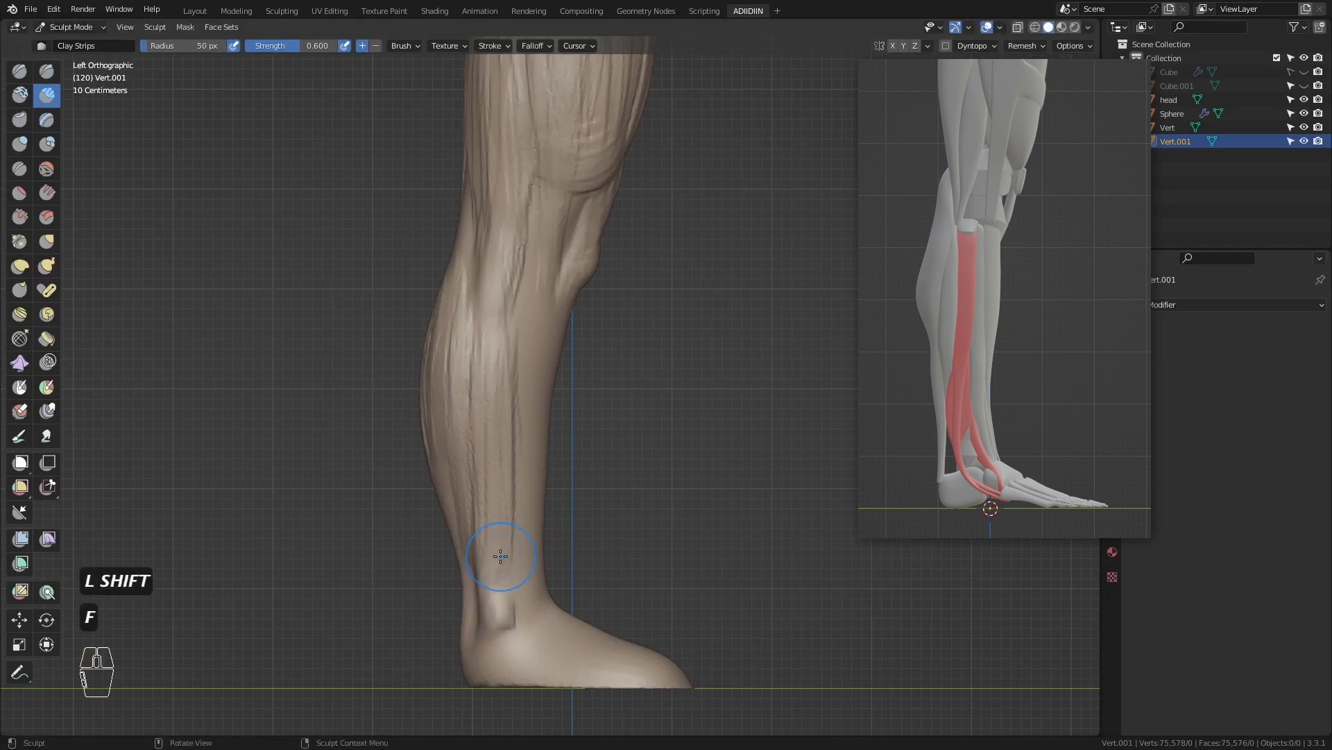
- Sculpt the narrow muscle along the front outer shin down to the ankle with Clay Strips at 41 and 54 px
key(f)
click(534, 318)
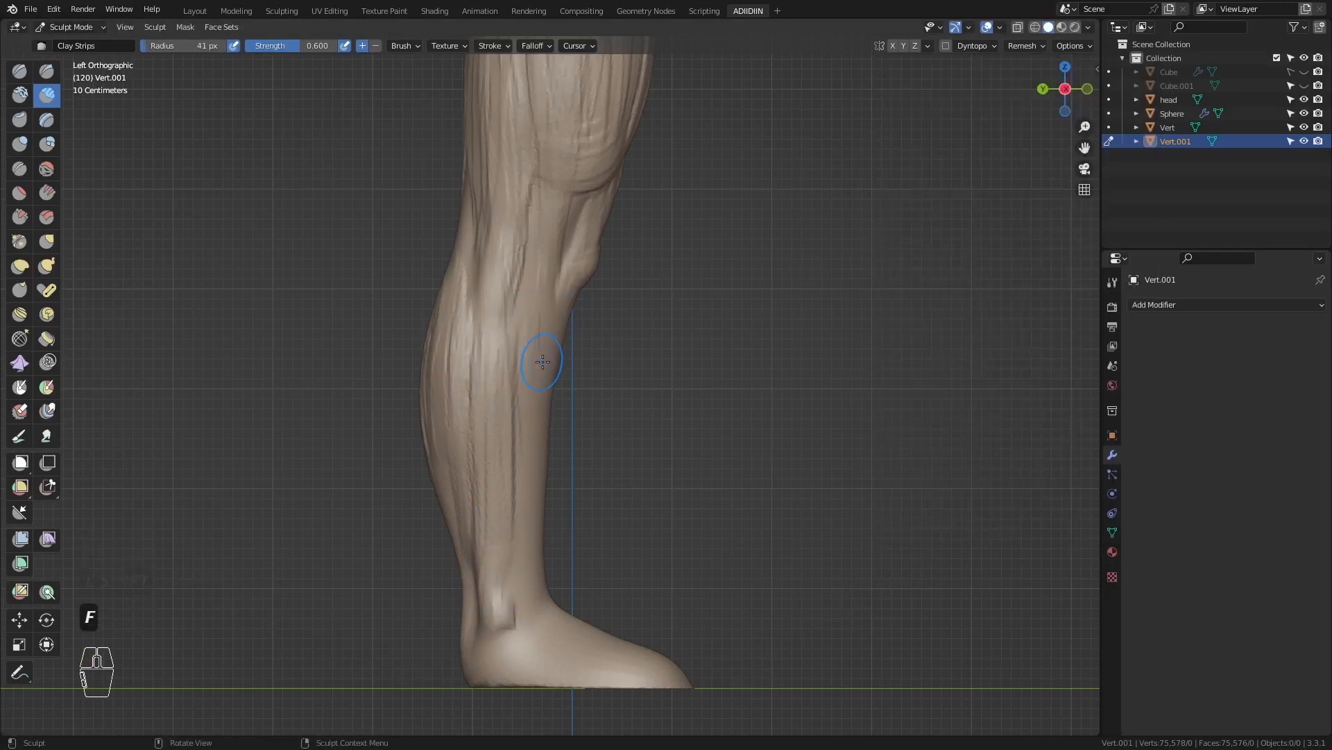
middle_drag(536, 352, 444, 484)
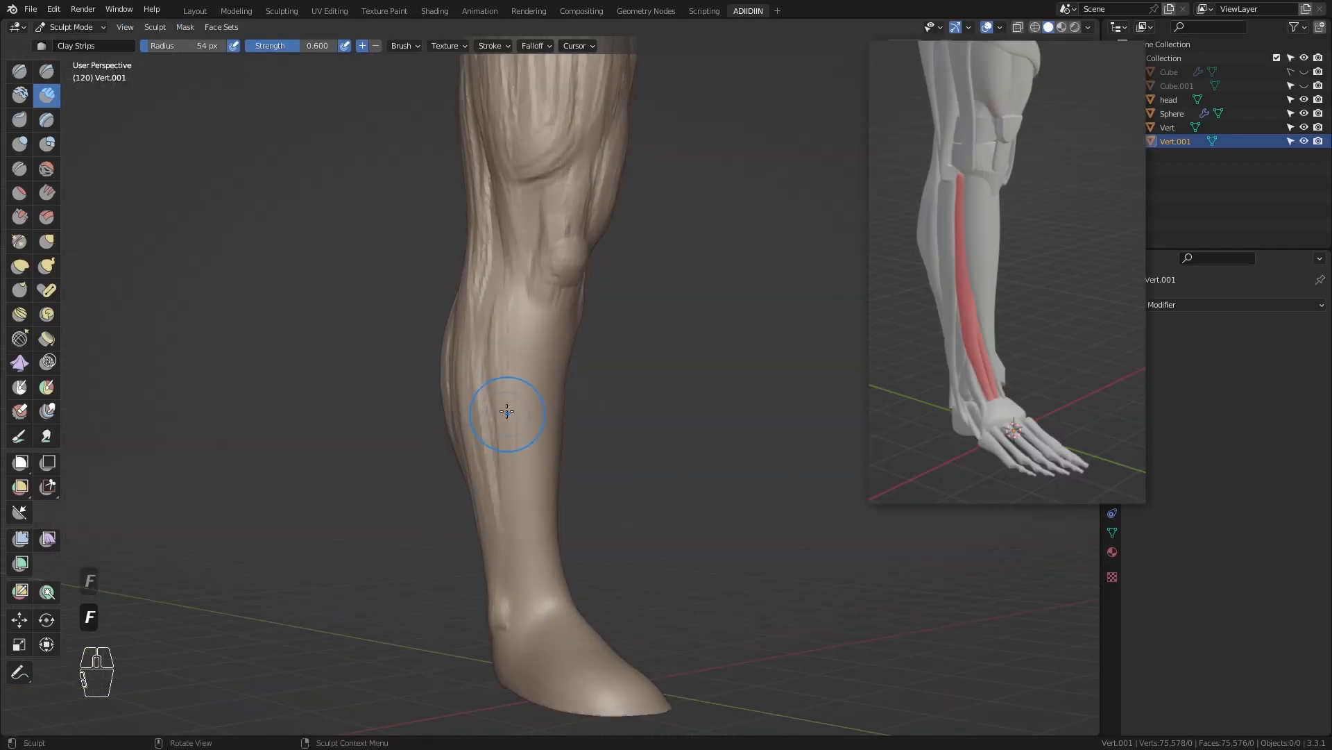
drag(533, 587, 537, 619)
mouse_move(537, 619)
middle_down()
mouse_move(553, 613)
mouse_move(461, 639)
middle_up()
drag(559, 564, 562, 568)
- In front view, build up the tibialis anterior from below the knee diagonally toward the inner ankle with Clay Strips at 55 px
key(ctrl+KP_3)
key(KP_1)
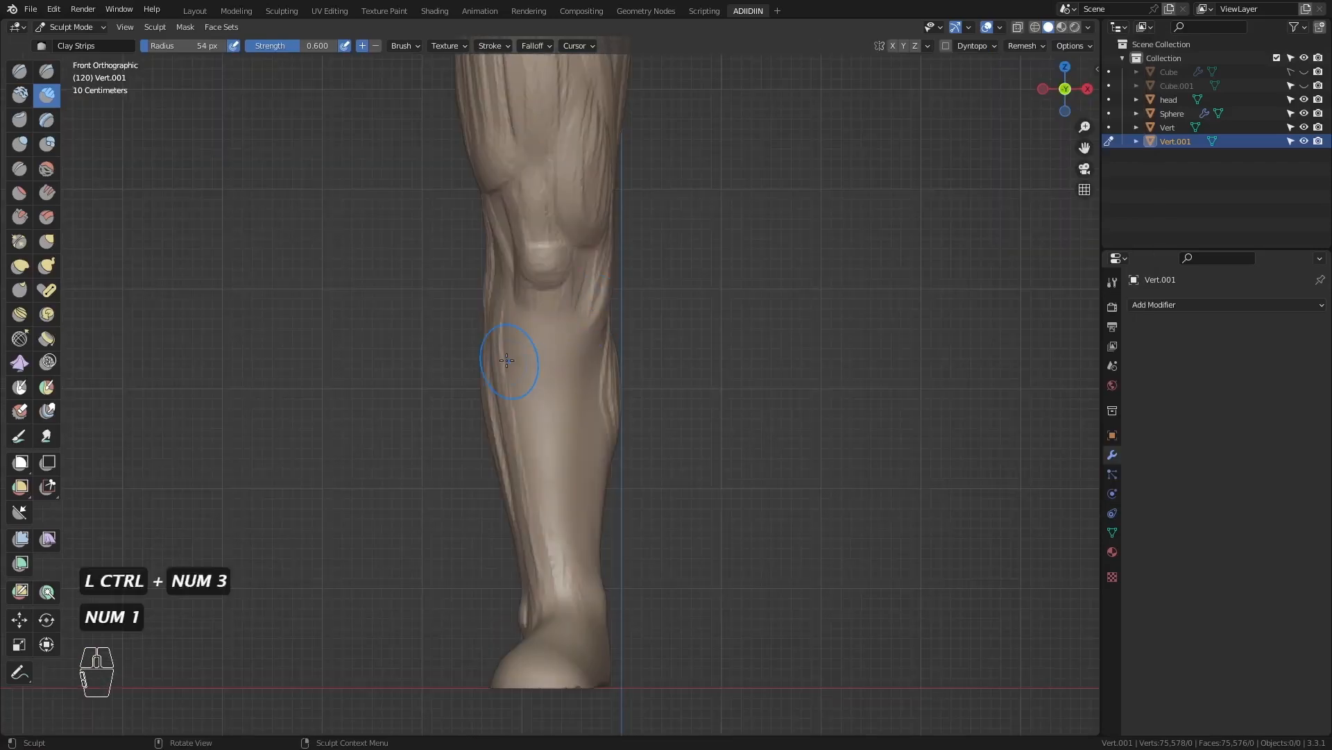
key(f)
click(518, 331)
drag(517, 332, 541, 399)
key(f)
click(551, 475)
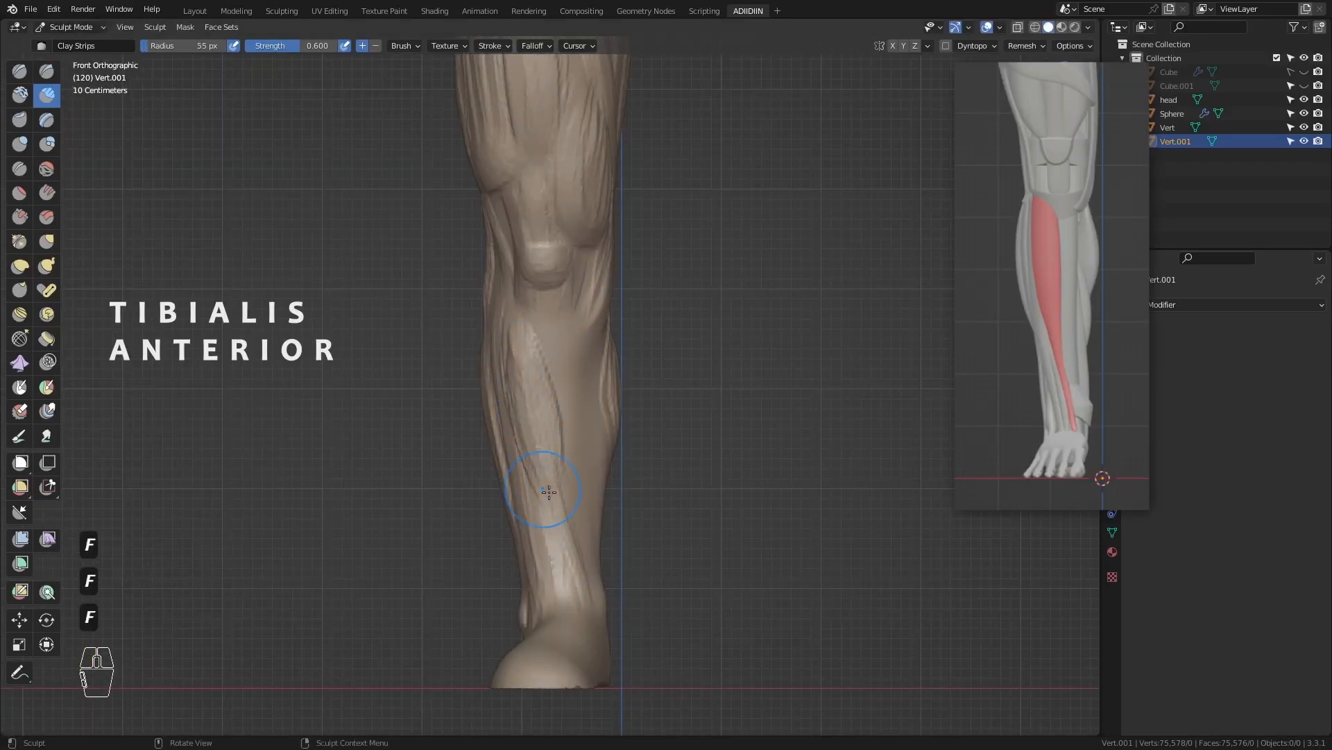
- In right side view, curve the front outline of the shin forward along the tibialis anterior with Grab at 134 px
key(KP_3)
key(g)
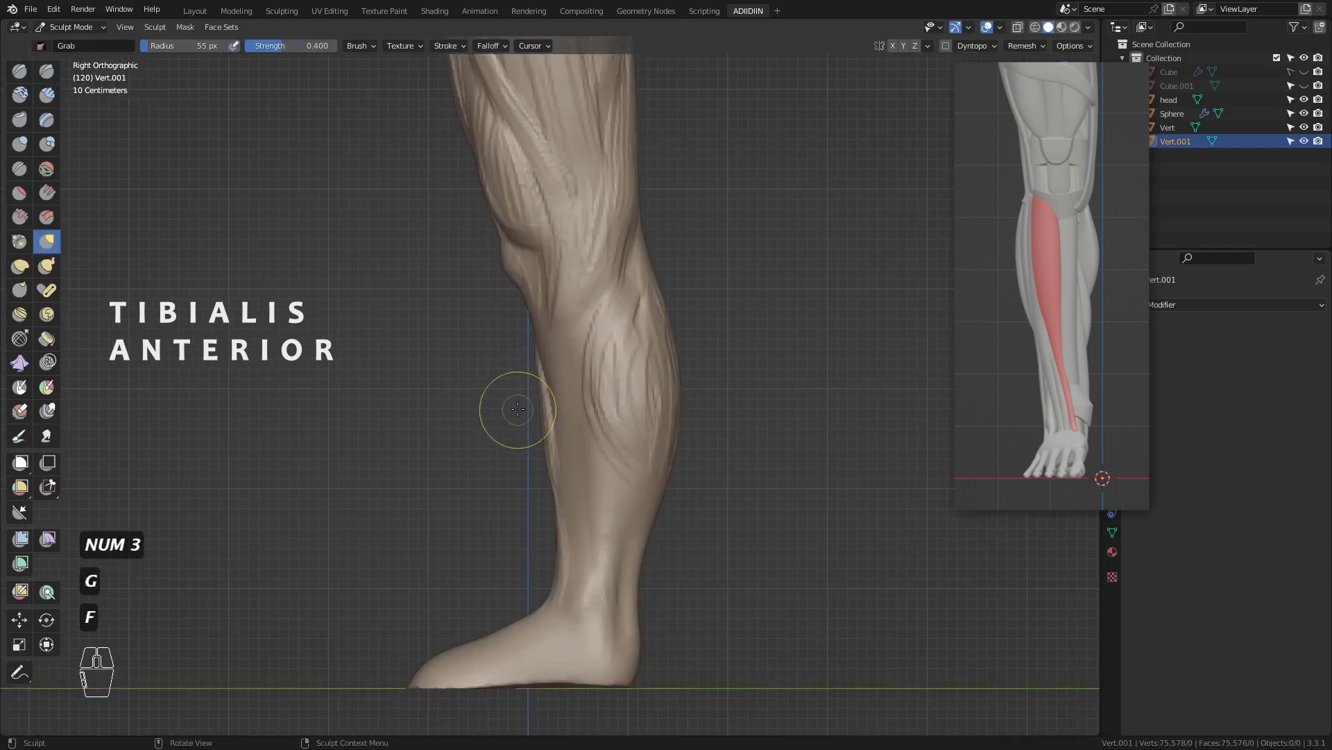
click(556, 530)
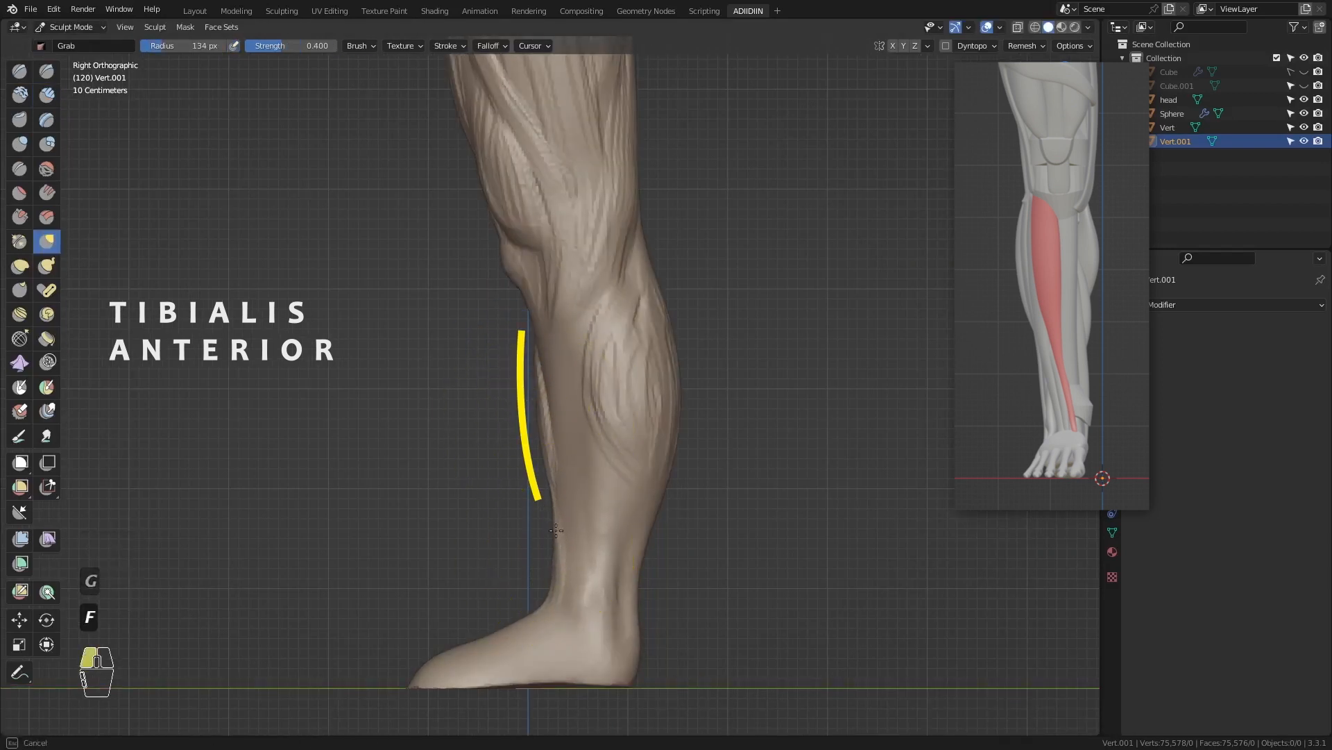
key(KP_1)
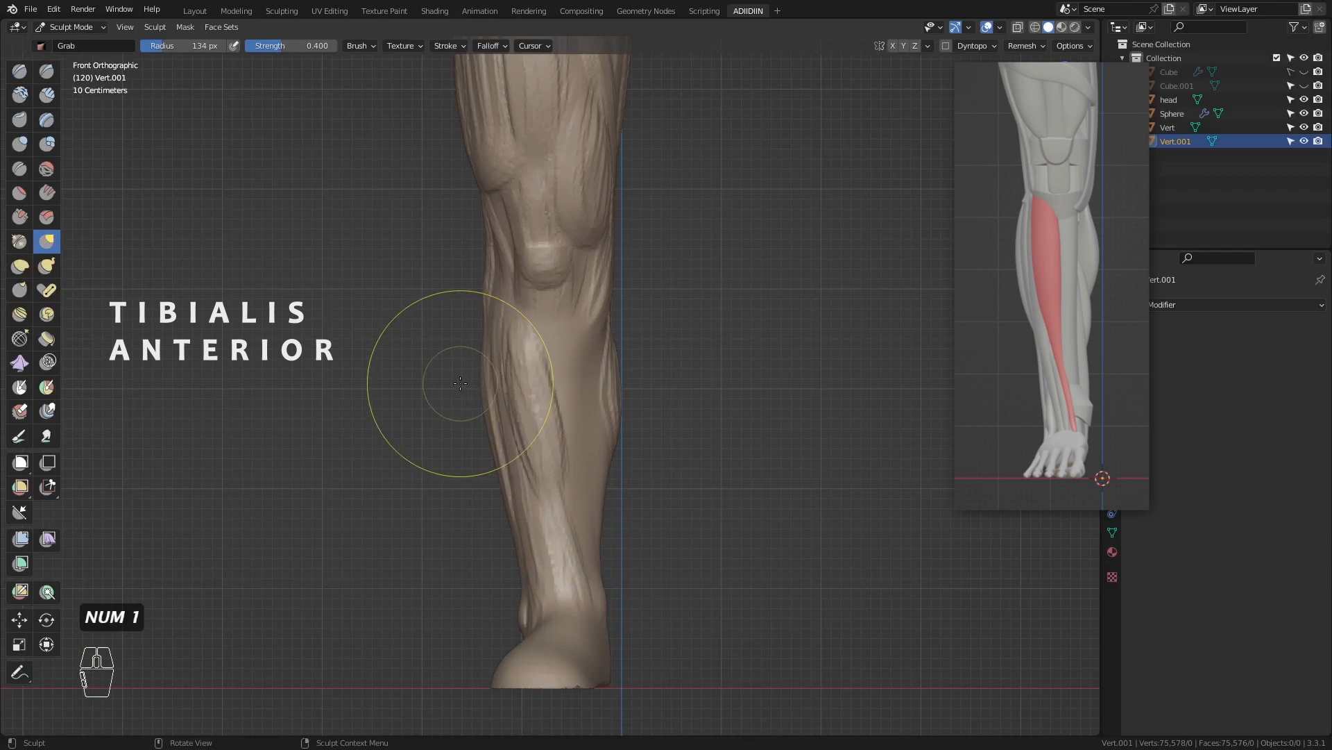
- Try to carve the inner edge of the tibialis anterior with Draw Sharp at 68 and 47 px
click(46, 71)
key(f)
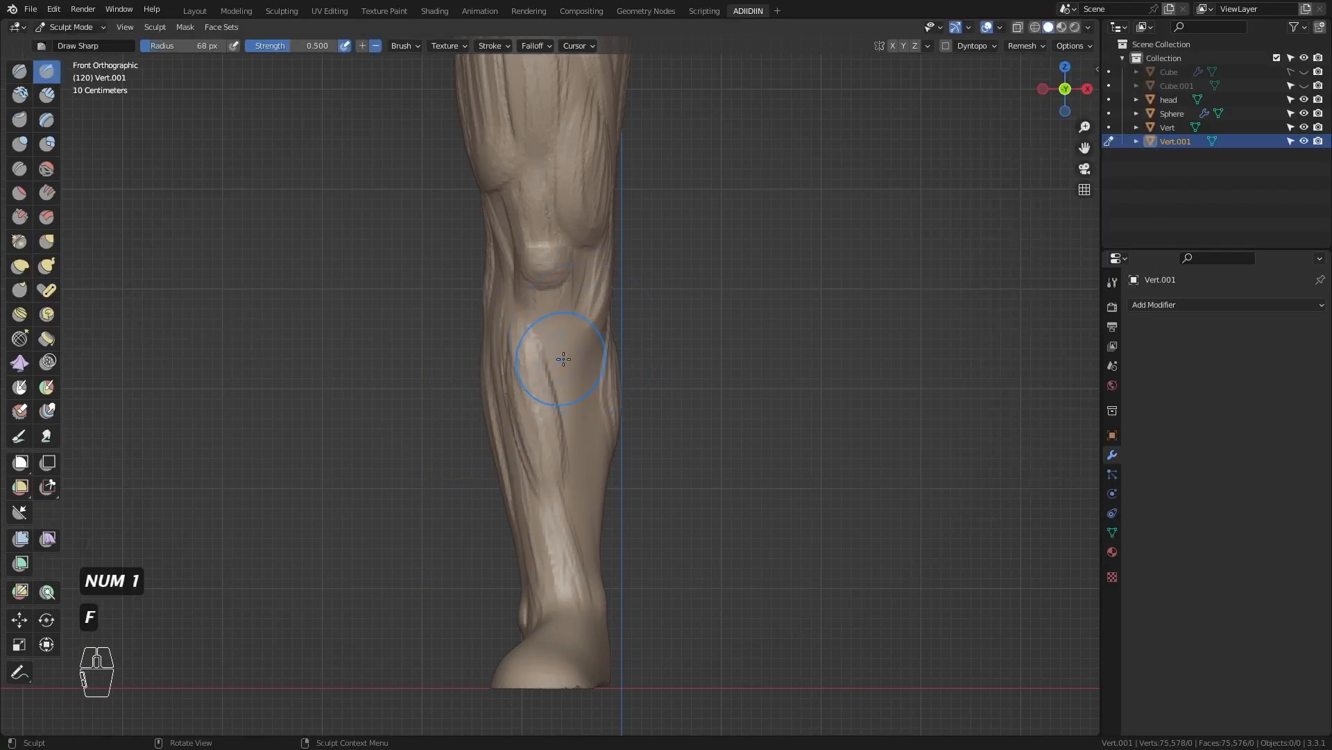
key(ctrl+z)
key(f)
key(ctrl+z)
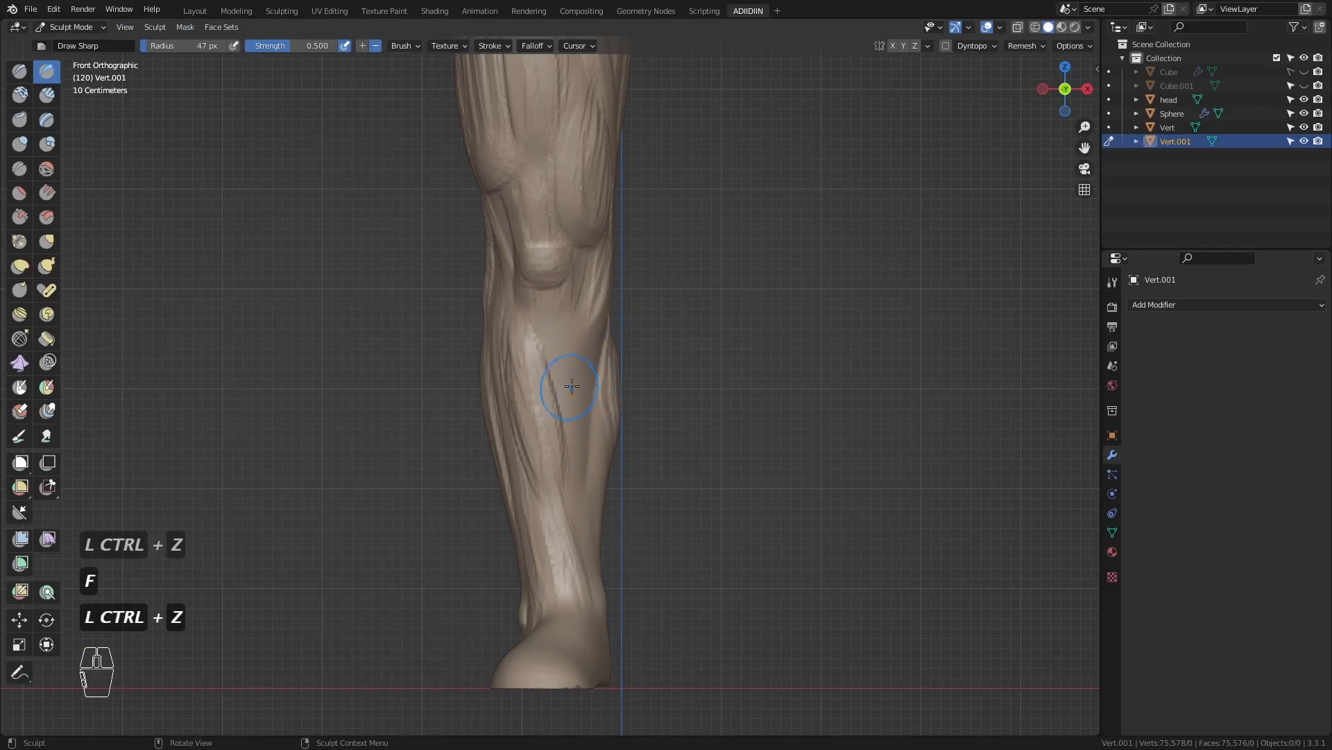
- Adjust the inner lower leg and shift the kneecap area inward in front view with Grab at 95 and 192 px
key(g)
key(f)
click(645, 393)
middle_drag(593, 402, 586, 291)
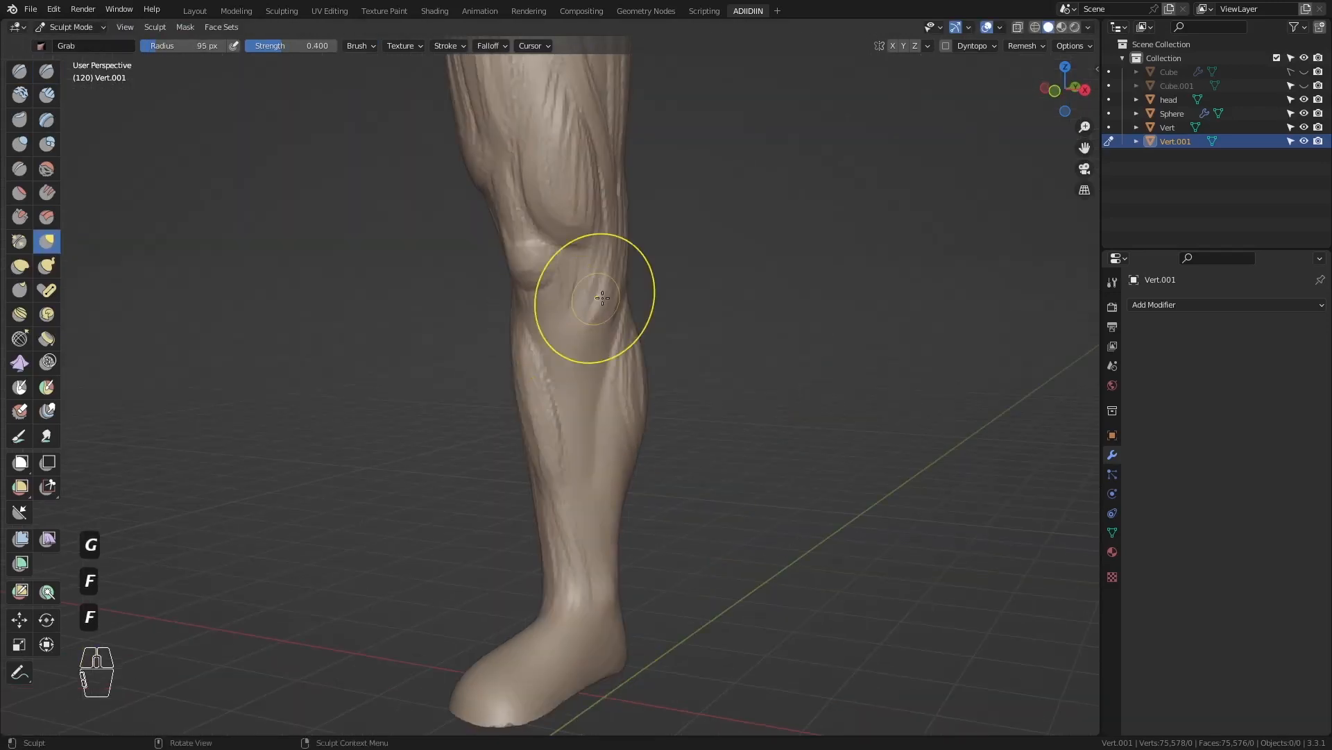
key(KP_1)
key(f)
key(f)
click(528, 261)
key(f)
click(533, 278)
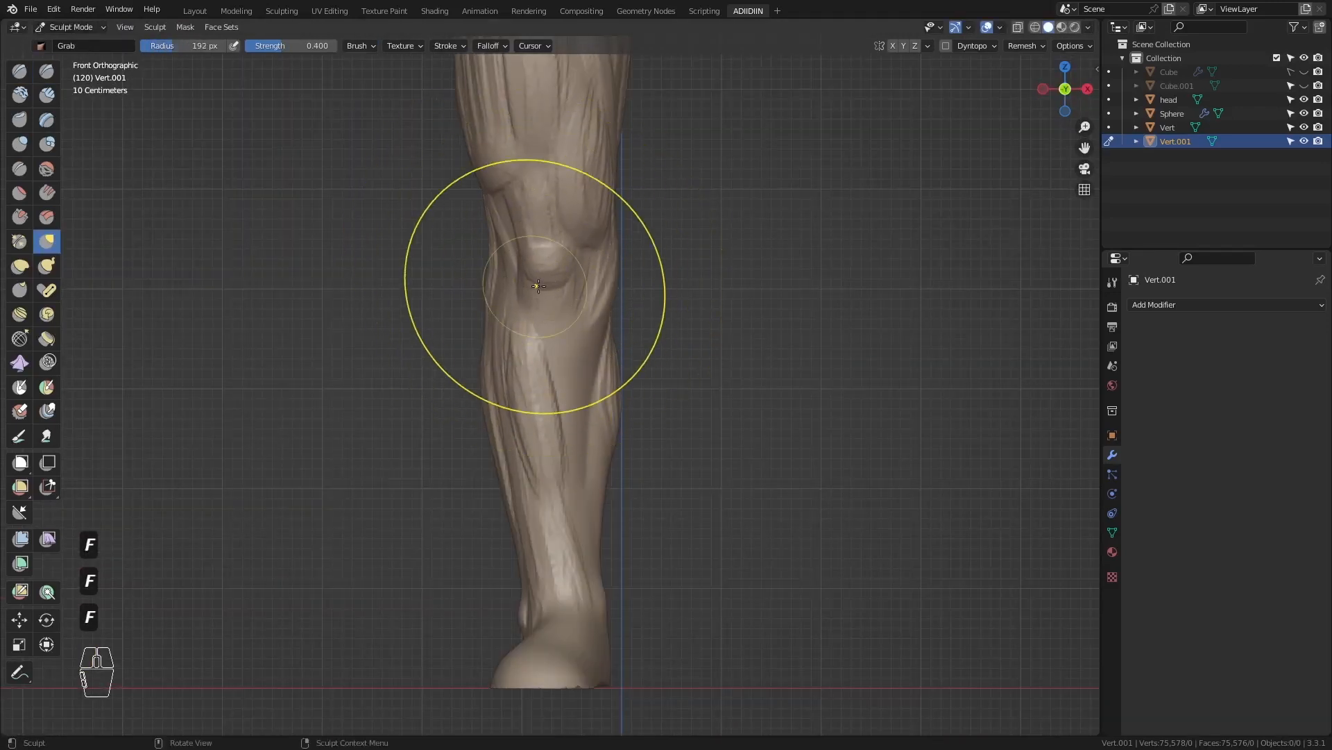
drag(529, 264, 548, 263)
- Build up the area between the kneecap and the top of the shin with Clay Strips at 55 px
click(46, 95)
key(f)
click(554, 317)
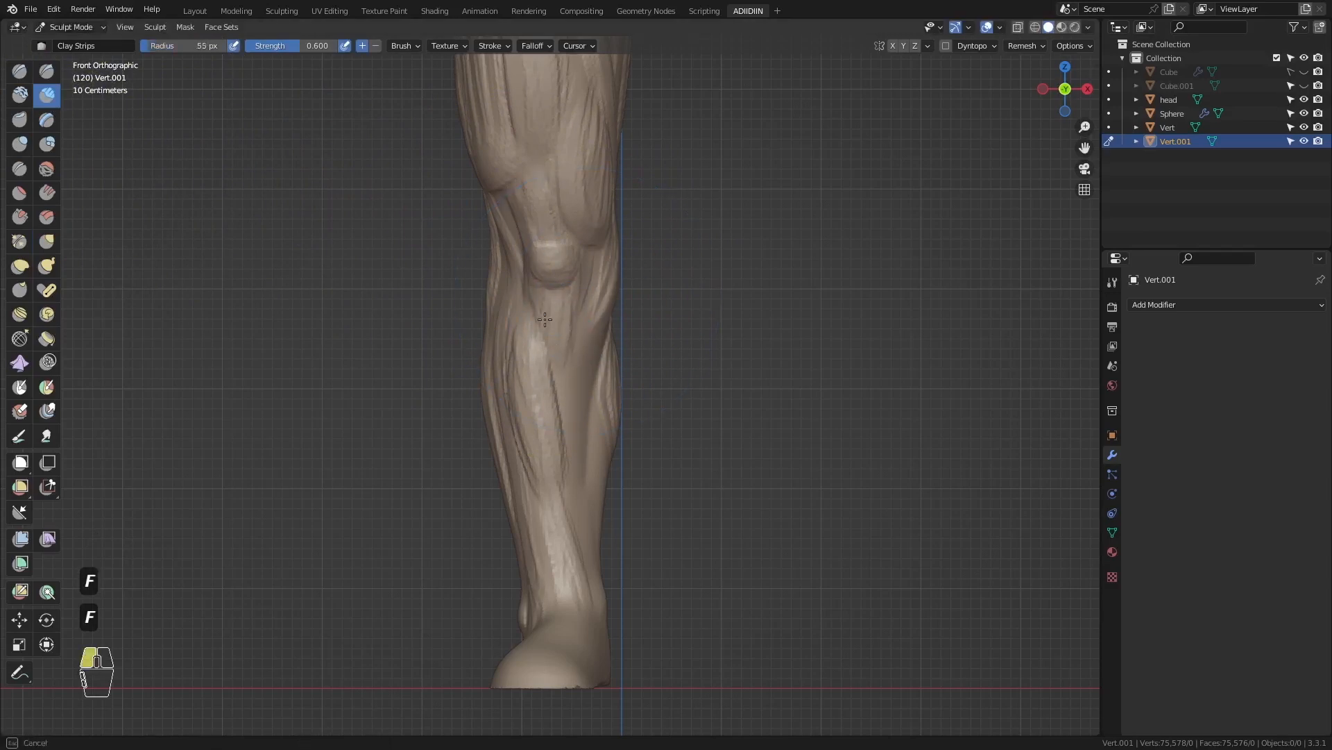
ctrl+middle_drag(544, 319, 550, 312)
- Smooth the muscle strokes on the shin, calf and knee from the front and side, using a 191 px radius for the shin
key(f)
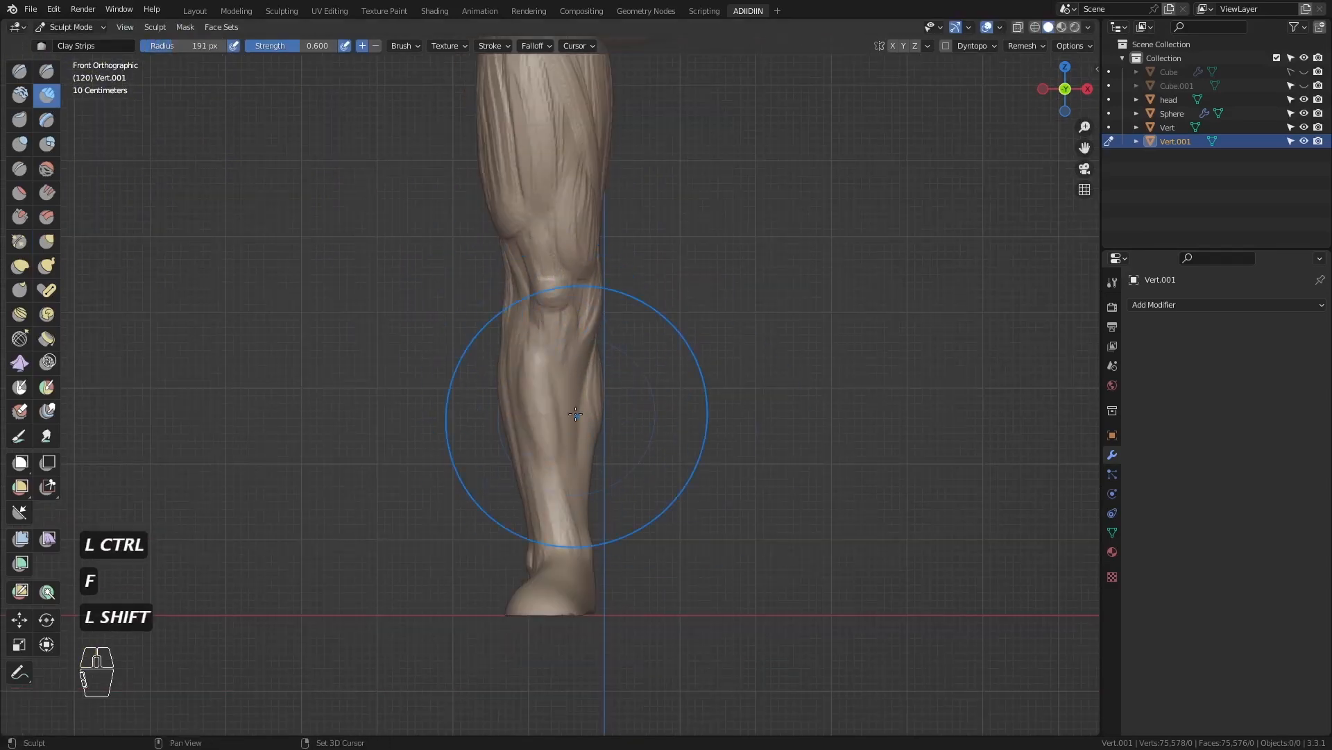
shift+drag(576, 414, 554, 472)
key(KP_3)
key(f)
click(556, 278)
mouse_move(561, 278)
shift+mouse_down()
mouse_move(574, 256)
mouse_move(583, 347)
shift+mouse_up()
mouse_move(607, 372)
shift+middle_down()
mouse_move(586, 395)
mouse_move(582, 375)
shift+middle_up()
shift+middle_drag(583, 374, 590, 416)
key(f)
mouse_move(569, 333)
ctrl+middle_down()
mouse_move(562, 366)
mouse_move(625, 375)
ctrl+middle_up()
key(f)
middle_drag(583, 539, 486, 486)
- Select the Inflate/Deflate brush and smooth the outer and back thigh down to the knee at 75 px
click(19, 143)
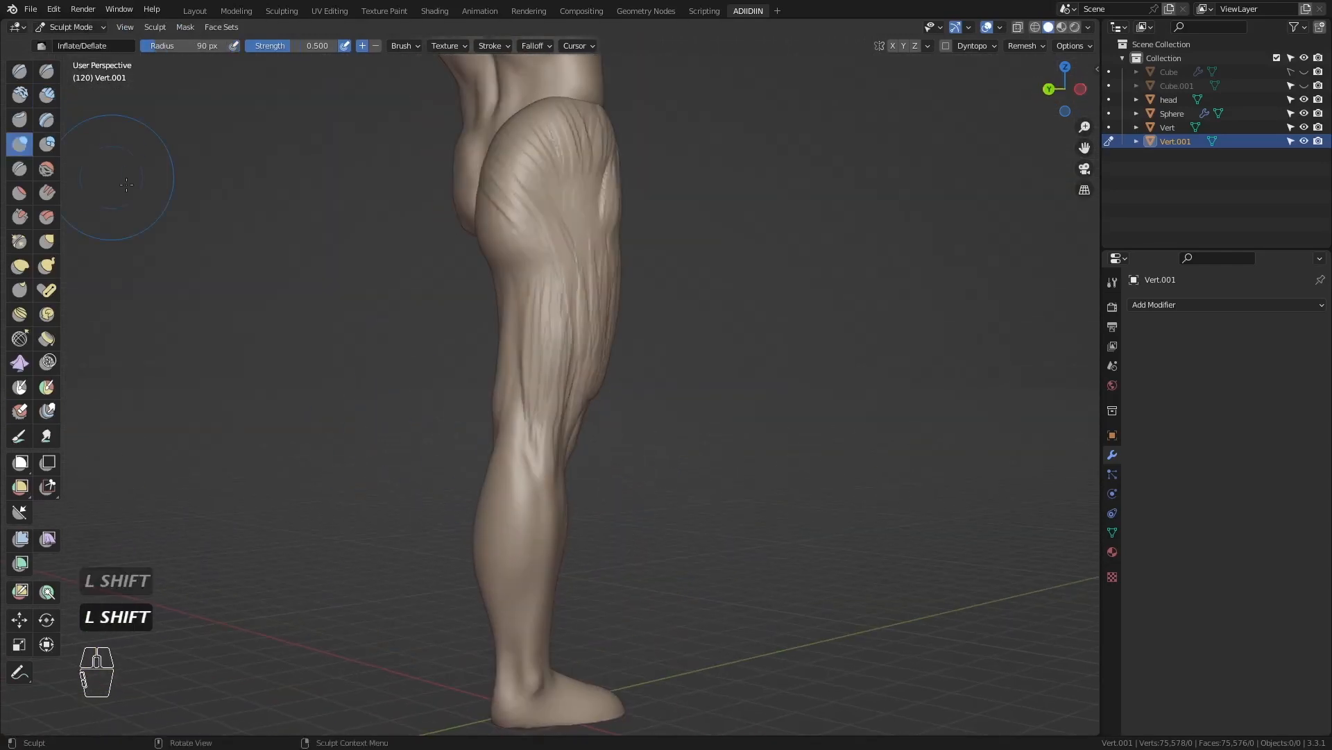
middle_drag(431, 271, 347, 273)
key(f)
click(528, 277)
shift+drag(534, 312, 544, 253)
middle_drag(500, 277, 590, 284)
shift+drag(548, 263, 539, 315)
middle_drag(555, 347, 514, 347)
shift+drag(548, 292, 533, 390)
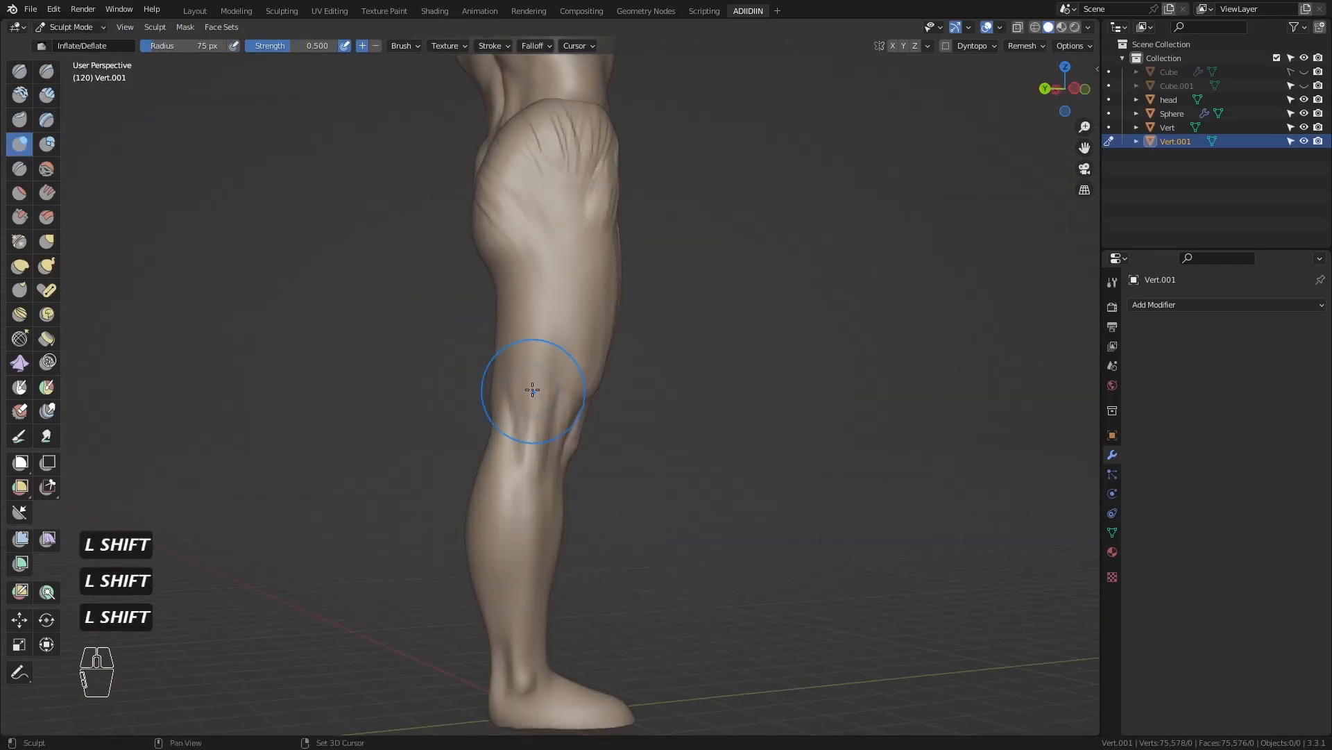
- Smooth the knee and the front of the thigh in left side and front views at 60 px
key(f)
click(519, 430)
key(ctrl+KP_3)
ctrl+middle_drag(544, 508, 552, 438)
key(f)
click(590, 374)
shift+drag(625, 329, 611, 375)
key(KP_1)
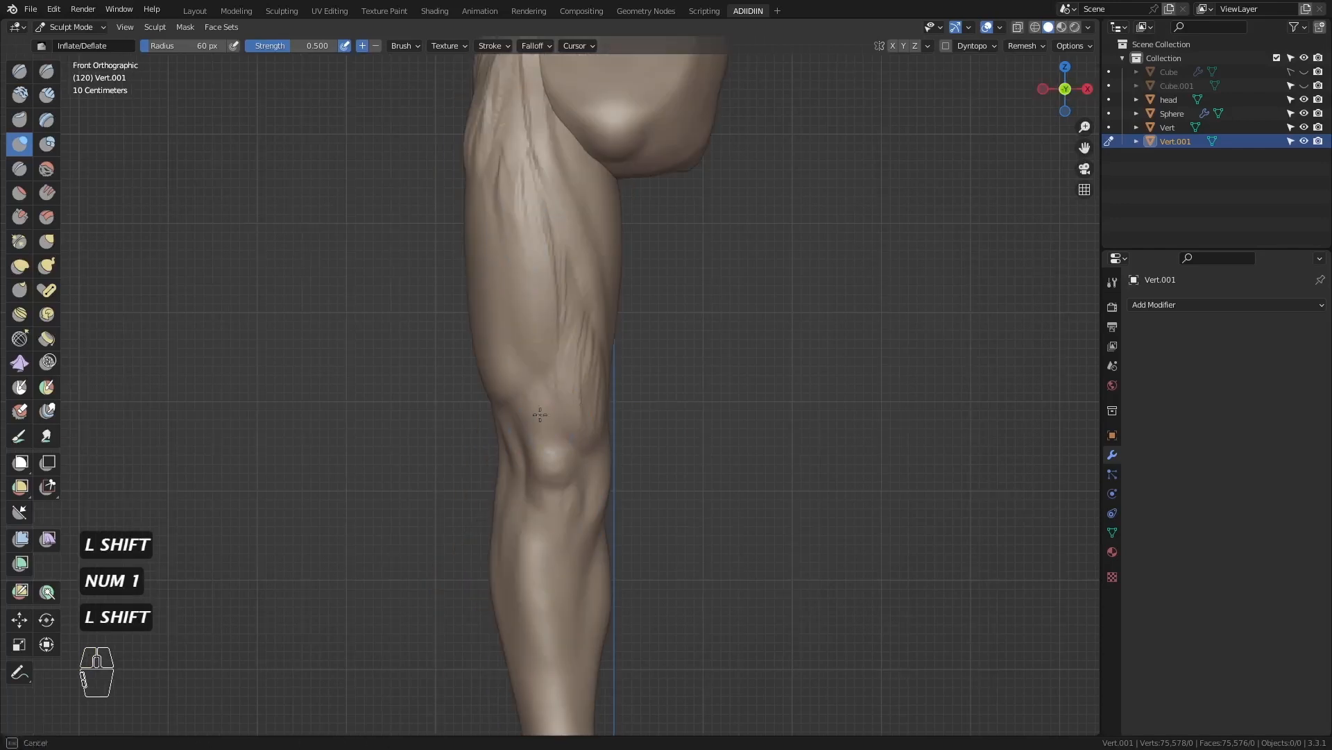
- Remesh the leg and inflate the tendon area below the kneecap with Inflate/Deflate at 64 px
key(ctrl+r)
key(f)
click(565, 534)
drag(555, 528, 554, 496)
key(f)
click(554, 485)
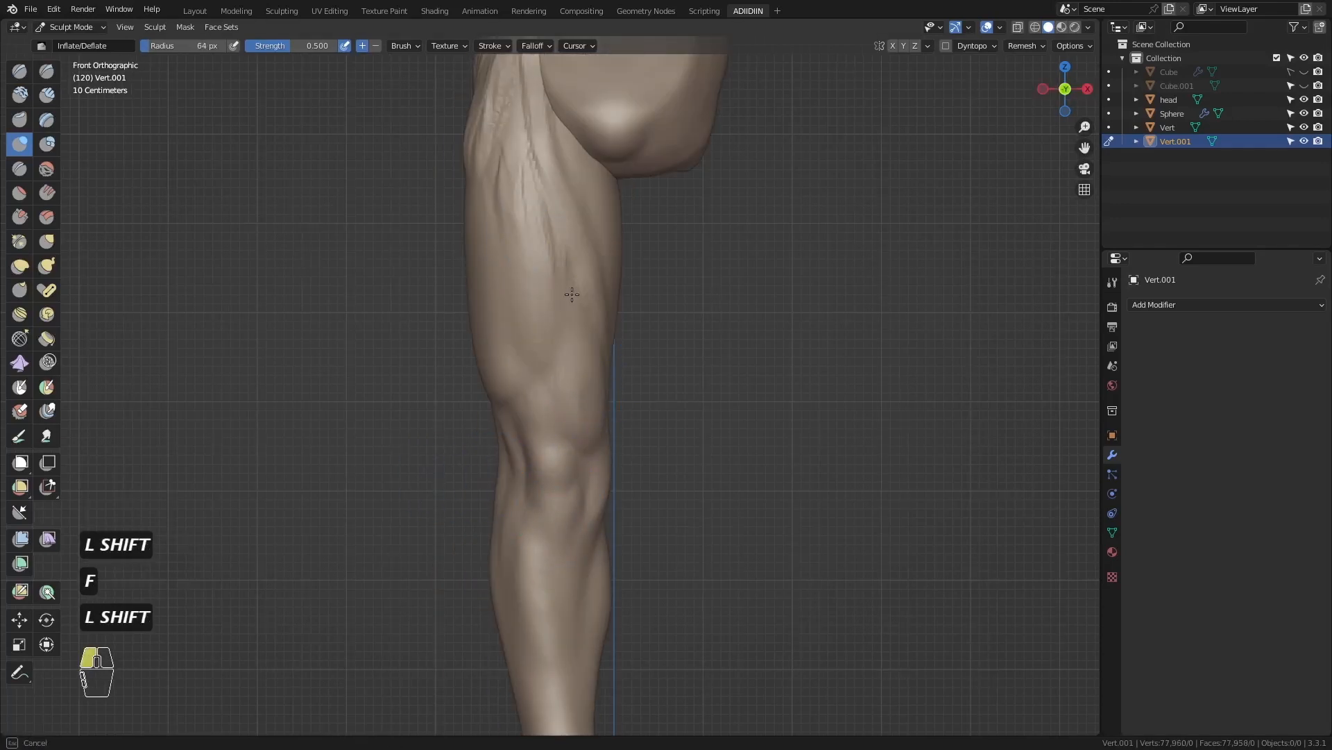
- Smooth the remaining muscle striations on the front and upper thigh, hip and buttock at 47 and 78 px
shift+drag(572, 294, 565, 313)
shift+middle_drag(548, 201, 550, 305)
shift+drag(534, 242, 526, 268)
mouse_move(486, 354)
middle_down()
mouse_move(590, 389)
mouse_move(590, 347)
middle_up()
key(f)
click(624, 470)
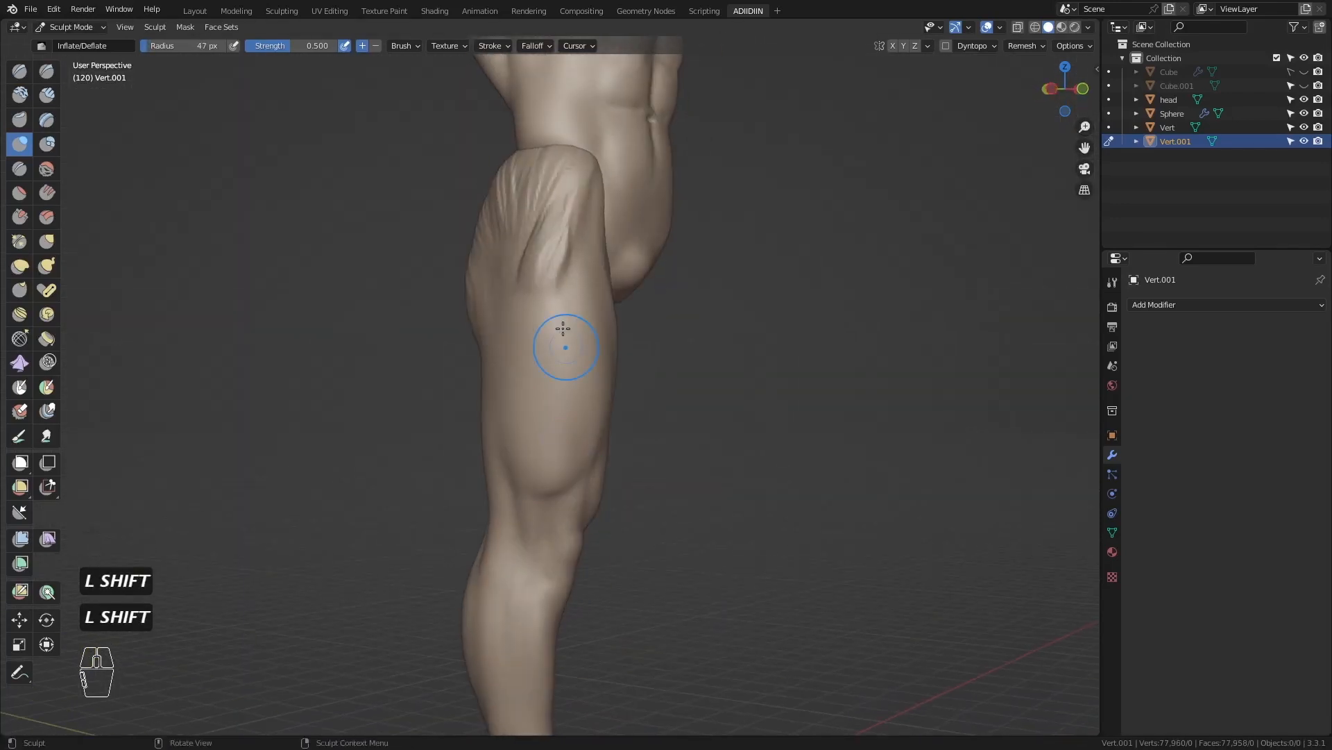
key(f)
click(583, 312)
shift+drag(555, 229, 574, 262)
middle_drag(444, 333, 556, 340)
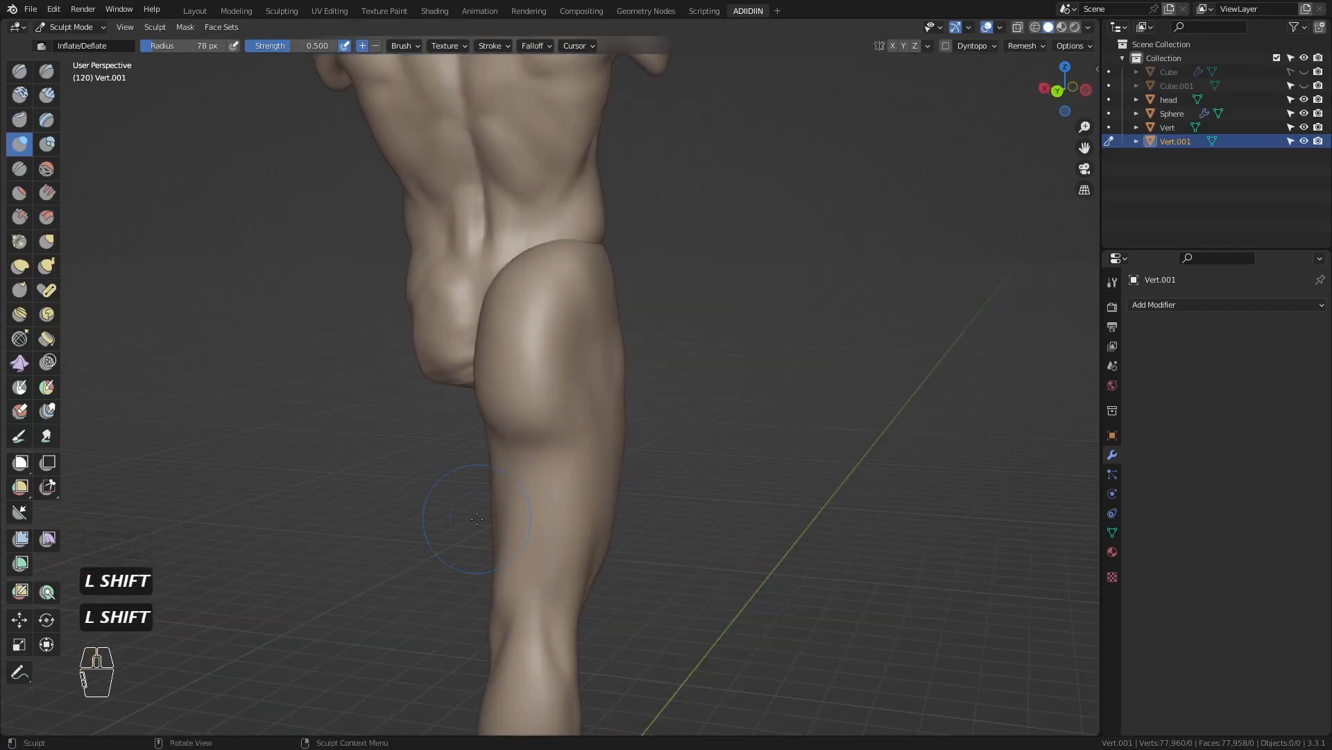
- Add a Mirror modifier on the X axis to the leg and shape the buttock in back view with Grab at 161 px
key(ctrl+KP_1)
key(g)
key(f)
click(1180, 305)
click(1055, 467)
key(f)
click(624, 296)
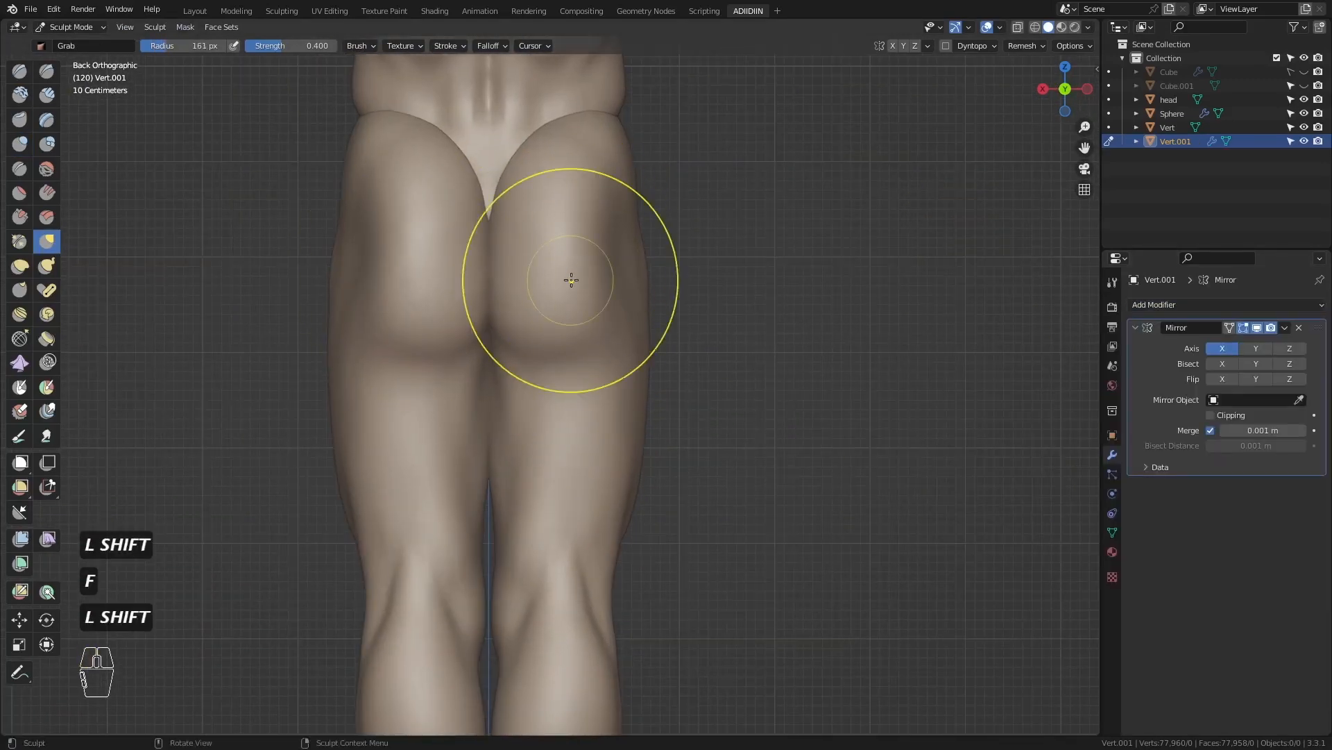
- Carve the fold beneath the buttock with Draw Sharp in back view and refine it with Clay Strips at 49 px
middle_drag(571, 281, 464, 333)
key(ctrl+KP_1)
shift+middle_drag(500, 292, 512, 370)
click(47, 71)
key(f)
click(576, 417)
key(ctrl+z)
drag(511, 416, 590, 432)
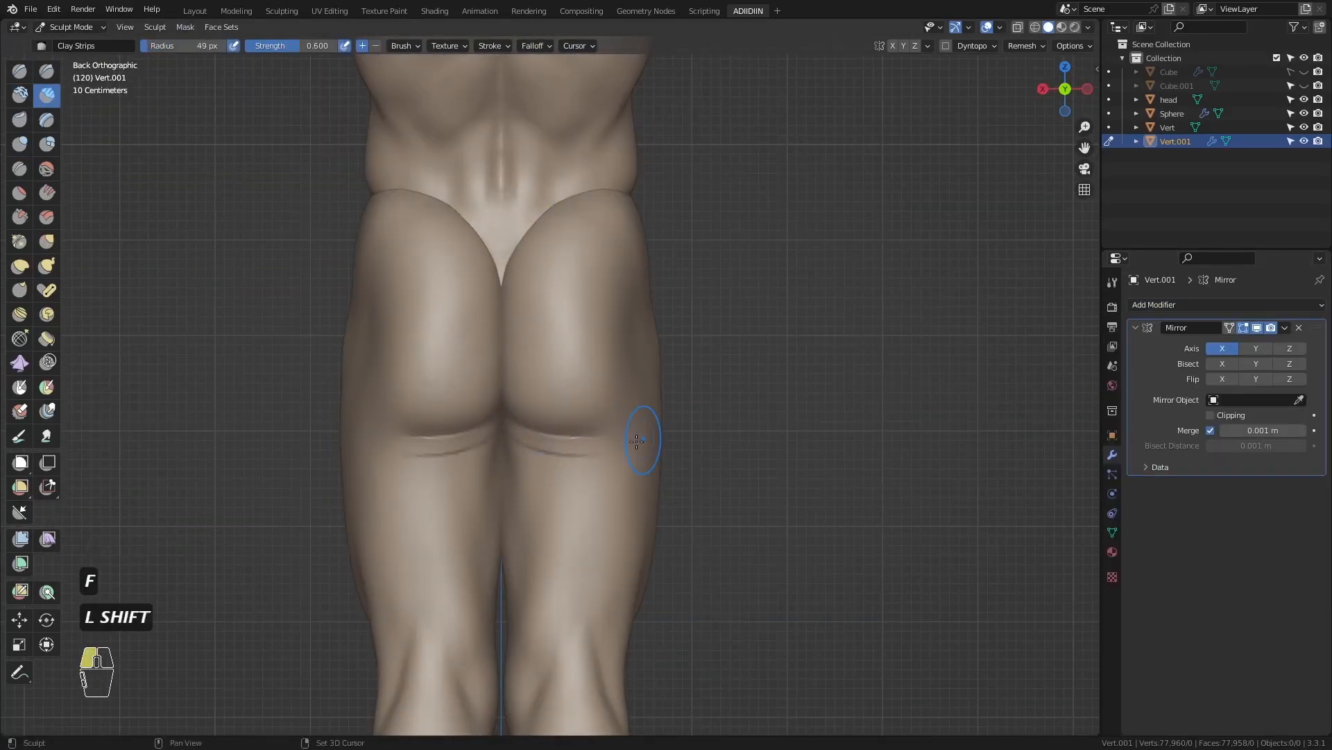
middle_drag(636, 441, 587, 393)
key(f)
key(ctrl+KP_1)
- Fit the leg's upper edge to the waist and hip with Grab at 95 px and remesh the leg
click(46, 241)
key(KP_1)
key(f)
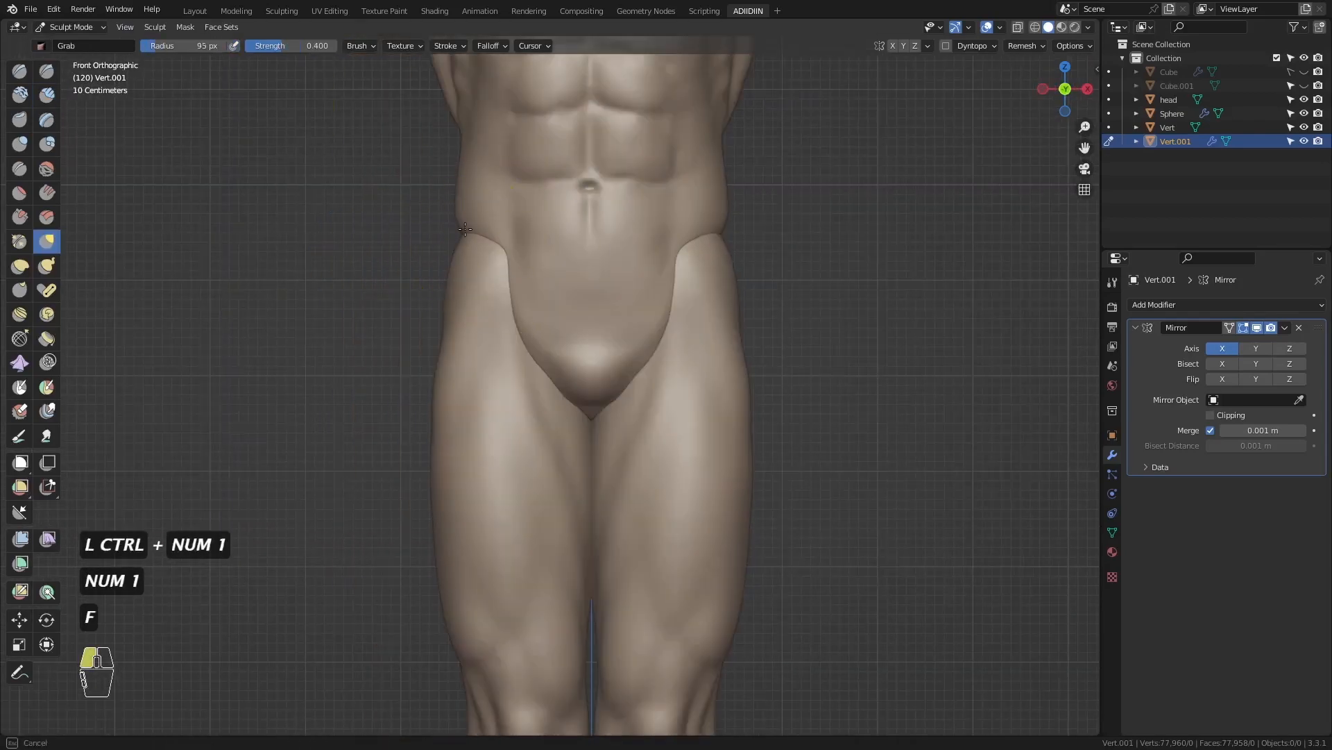
key(f)
key(ctrl+KP_3)
key(KP_1)
key(f)
key(ctrl+r)
- Define the creases around the kneecap from the front and side with Draw Sharp at 60 px
ctrl+middle_drag(515, 431, 515, 375)
key(f)
shift+middle_drag(263, 482, 274, 321)
click(46, 72)
mouse_move(445, 444)
middle_down()
mouse_move(560, 467)
mouse_move(584, 452)
mouse_move(527, 439)
middle_up()
key(KP_1)
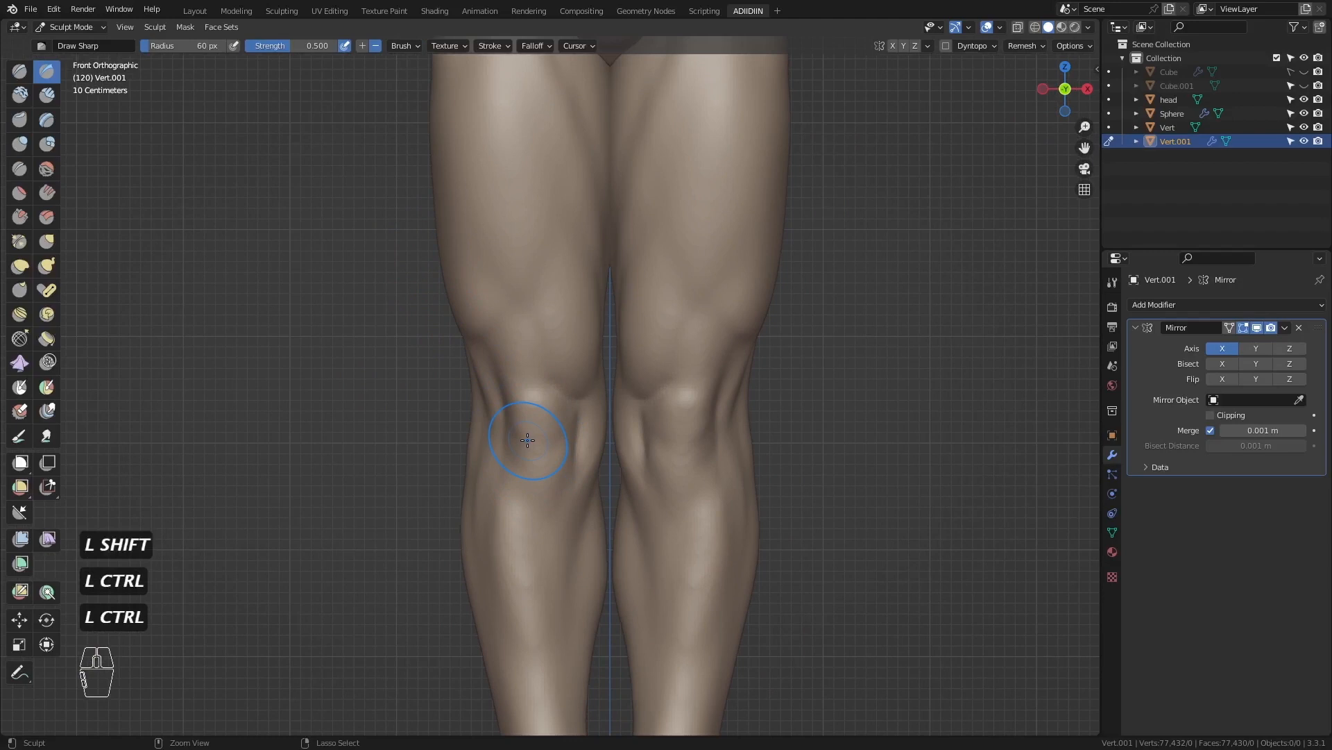
key(ctrl+KP_3)
key(shift+f)
key(f)
click(493, 516)
- Refine the knee profile and outer thigh outline with Grab at 81 and 53 px, and remesh the leg
key(g)
key(f)
key(f)
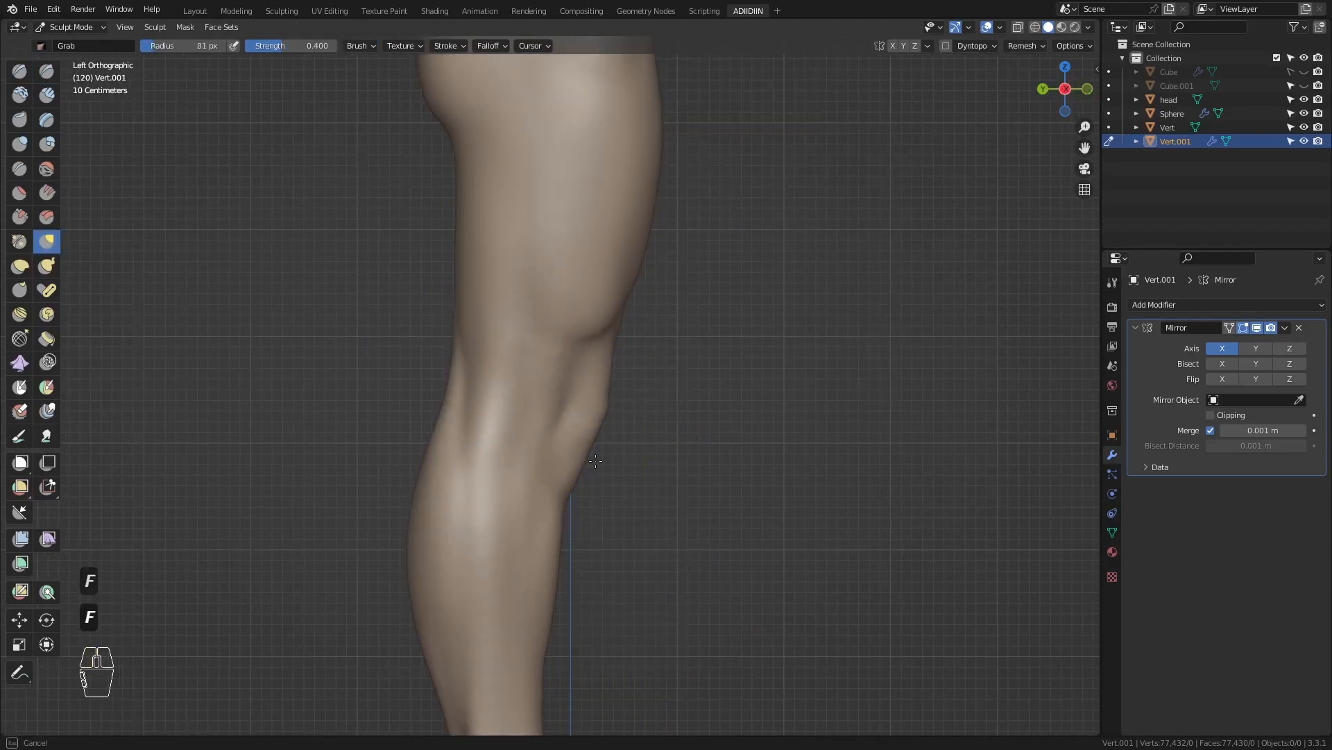
ctrl+middle_drag(595, 461, 500, 417)
key(f)
click(590, 389)
middle_drag(624, 388, 513, 399)
key(f)
key(KP_1)
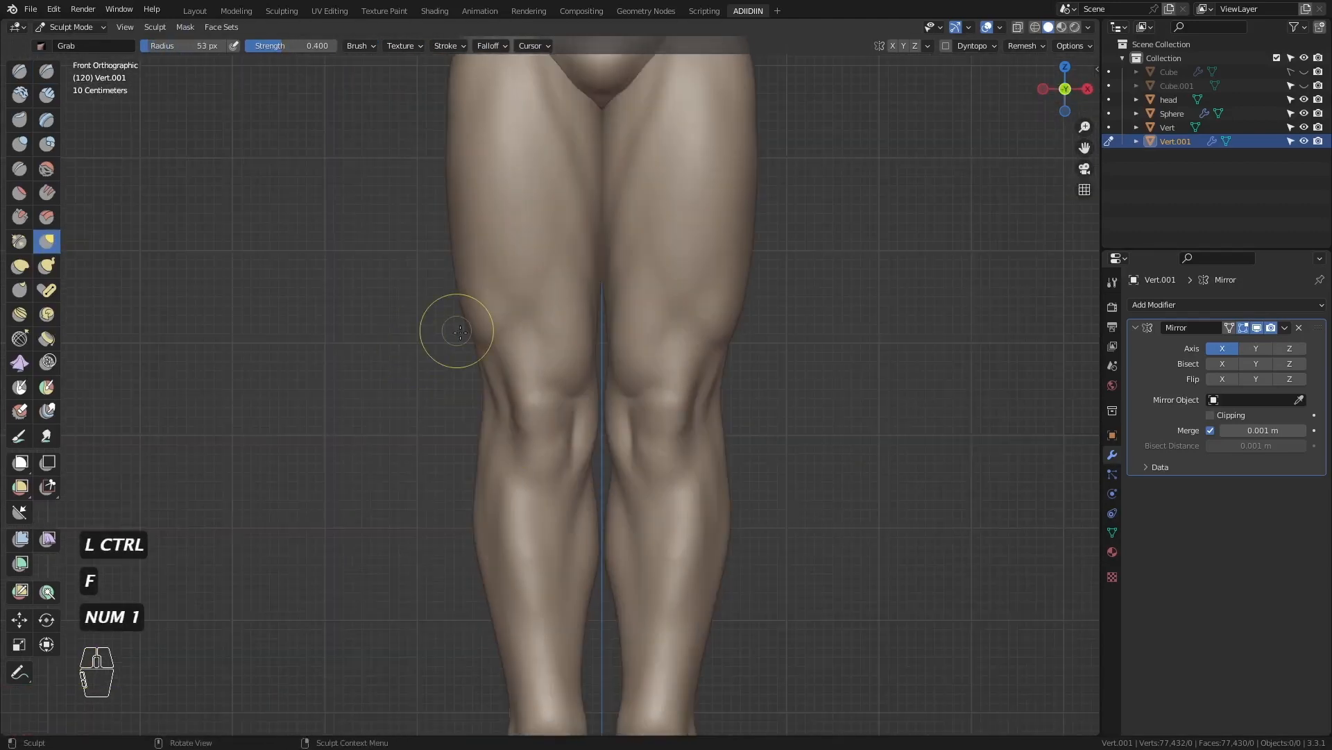
key(ctrl+r)
- Sharpen the kneecap's edge with Draw Sharp, undoing the first strokes and redrawing the crease
click(46, 71)
middle_drag(589, 374, 513, 388)
key(ctrl+z)
key(ctrl+z)
mouse_move(590, 401)
mouse_down()
mouse_move(504, 355)
mouse_move(580, 401)
mouse_up()
- Build up the form of the kneecap and the tendon below it in front view with Clay Strips
key(KP_1)
click(47, 95)
key(f)
click(541, 431)
mouse_move(533, 437)
mouse_down()
mouse_move(554, 430)
mouse_move(538, 458)
mouse_up()
ctrl+middle_drag(537, 444, 531, 479)
- Adjust the knee's shape from the front, side and back with Grab at 88 px
key(g)
key(f)
click(500, 458)
key(ctrl+KP_3)
key(KP_1)
key(ctrl+KP_1)
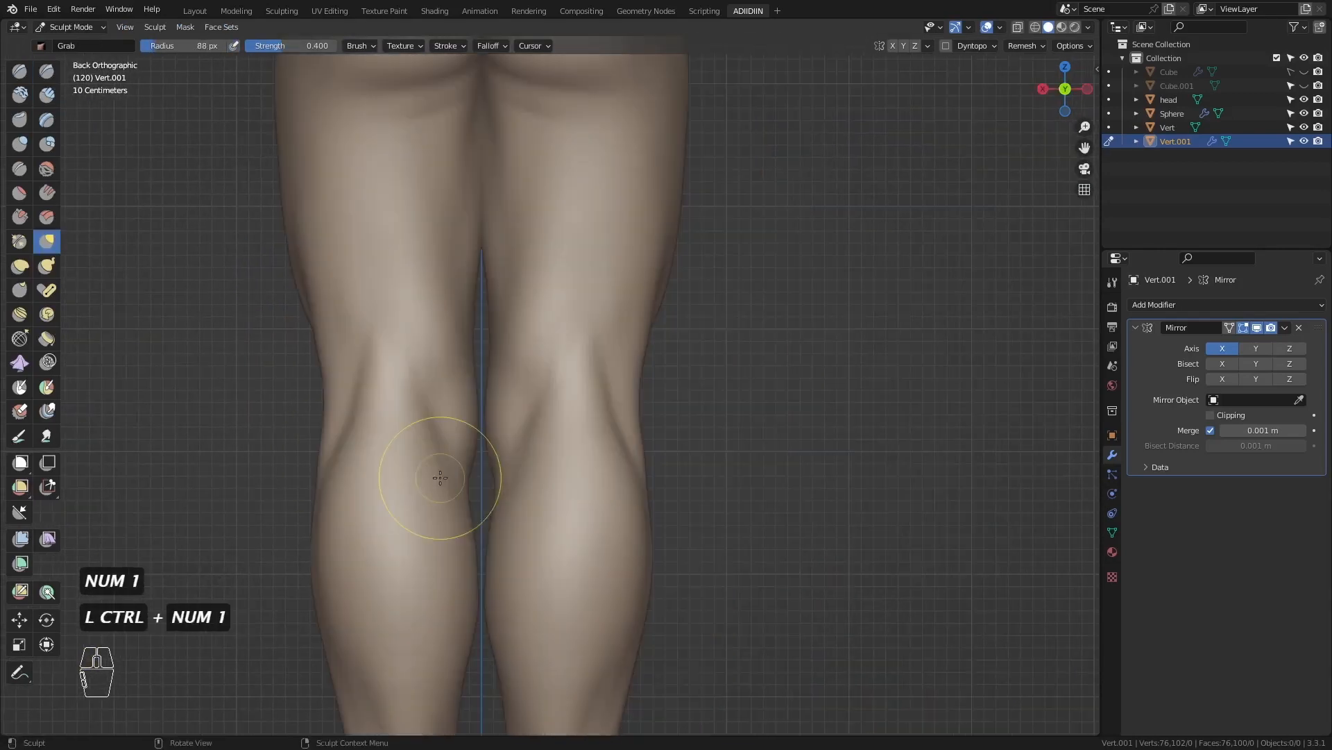
- Refine the calf and lower-leg outlines in back and front views with Grab
key(KP_1)
ctrl+middle_drag(449, 503, 460, 461)
key(ctrl+KP_1)
shift+middle_drag(479, 590, 499, 455)
ctrl+middle_drag(504, 486, 555, 618)
key(f)
click(573, 632)
key(f)
key(KP_1)
key(f)
- Hide the mirrored leg in the viewport, and deflate and smooth the front inner thigh with Inflate/Deflate at 90 px
middle_drag(530, 318, 638, 333)
click(1257, 328)
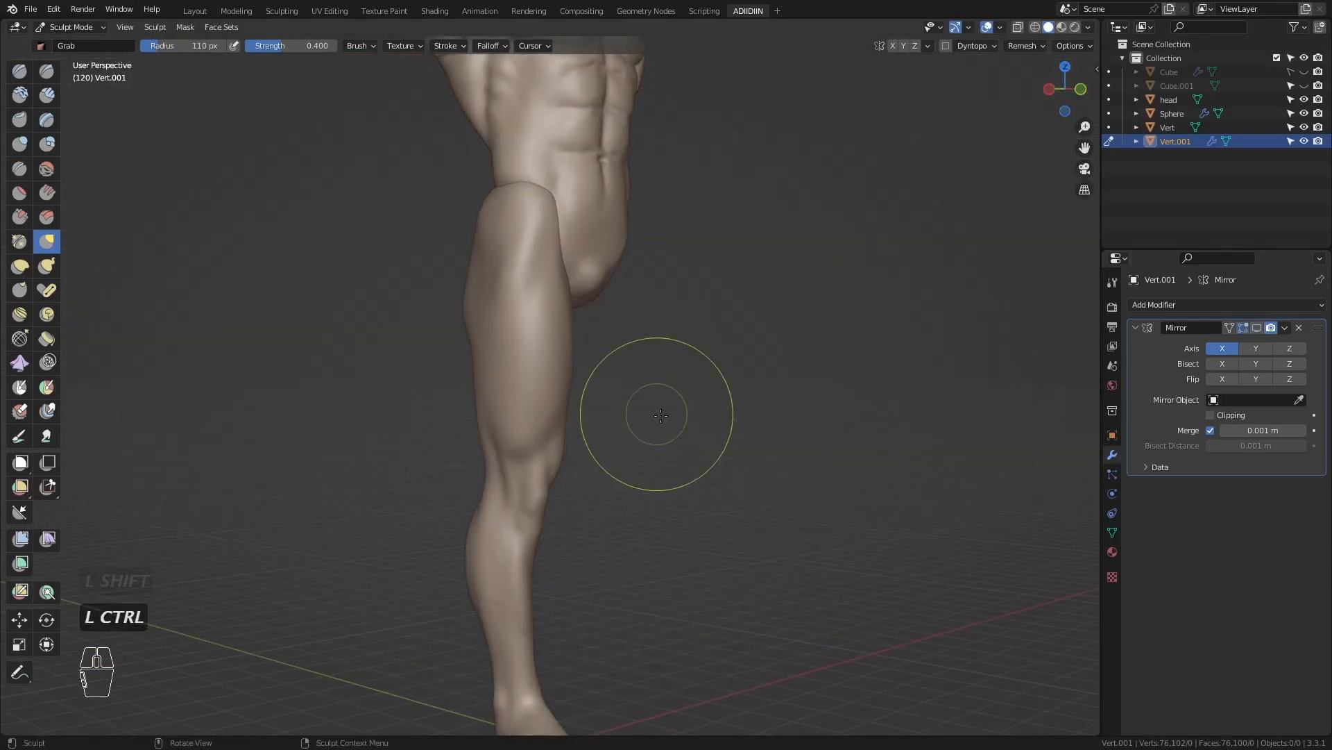
key(KP_3)
ctrl+middle_drag(624, 416, 611, 361)
click(25, 144)
middle_drag(486, 291, 597, 299)
ctrl+drag(552, 278, 555, 326)
middle_drag(597, 299, 535, 302)
shift+drag(548, 292, 555, 319)
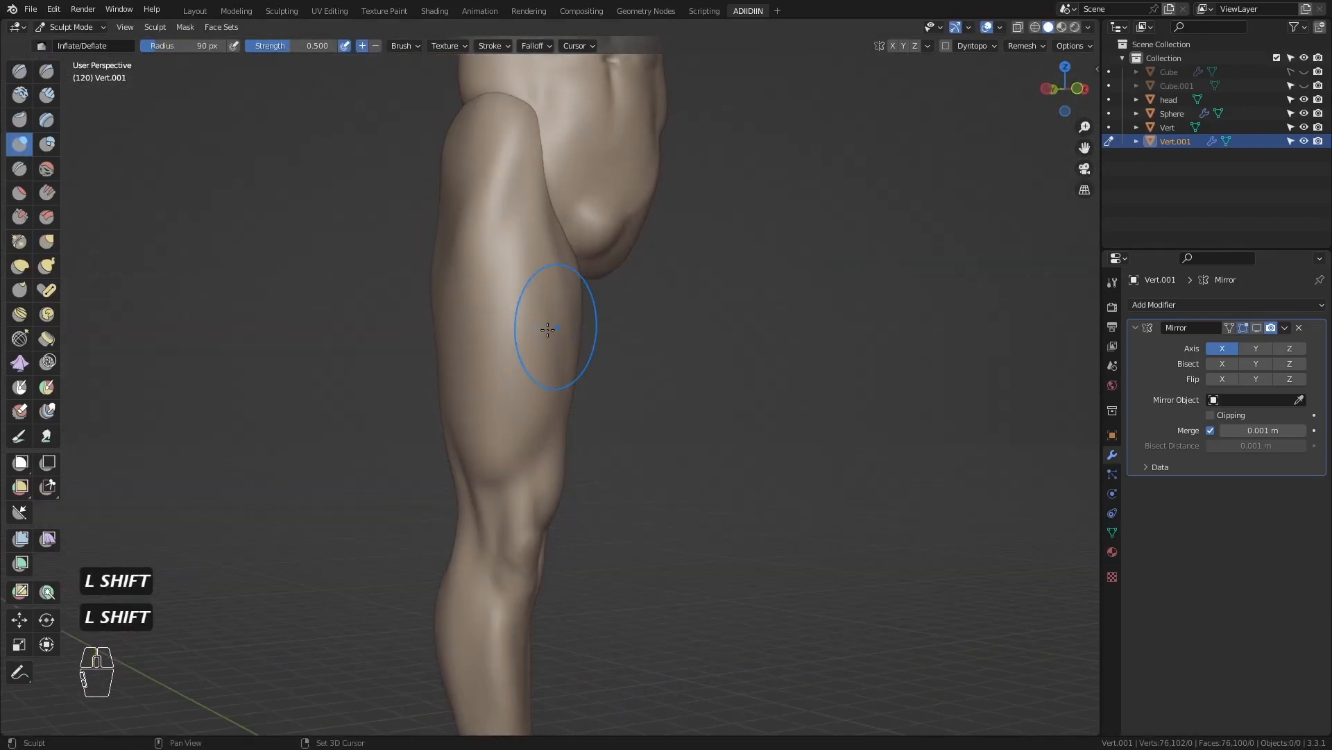
- Adjust the overall leg outlines from the front and back with a large Grab brush
key(KP_1)
key(g)
key(f)
key(f)
click(554, 383)
key(ctrl+KP_1)
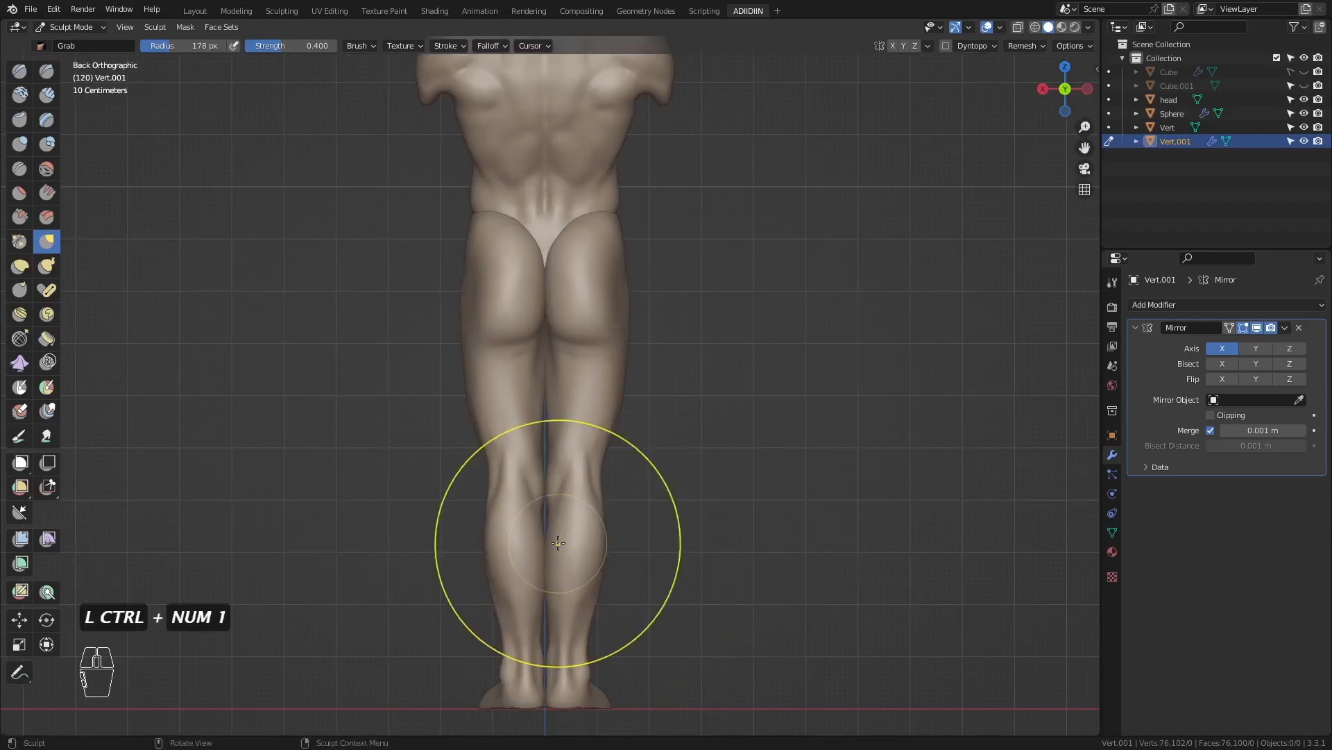
key(f)
click(466, 544)
mouse_move(569, 590)
ctrl+middle_down()
mouse_move(577, 514)
mouse_move(521, 374)
ctrl+middle_up()
ctrl+middle_drag(520, 444, 521, 402)
- Define the creases on the back of the leg with Draw Sharp at 43 px and smooth them
click(46, 71)
key(f)
key(f)
shift+drag(513, 480, 515, 496)
ctrl+middle_drag(444, 299, 375, 395)
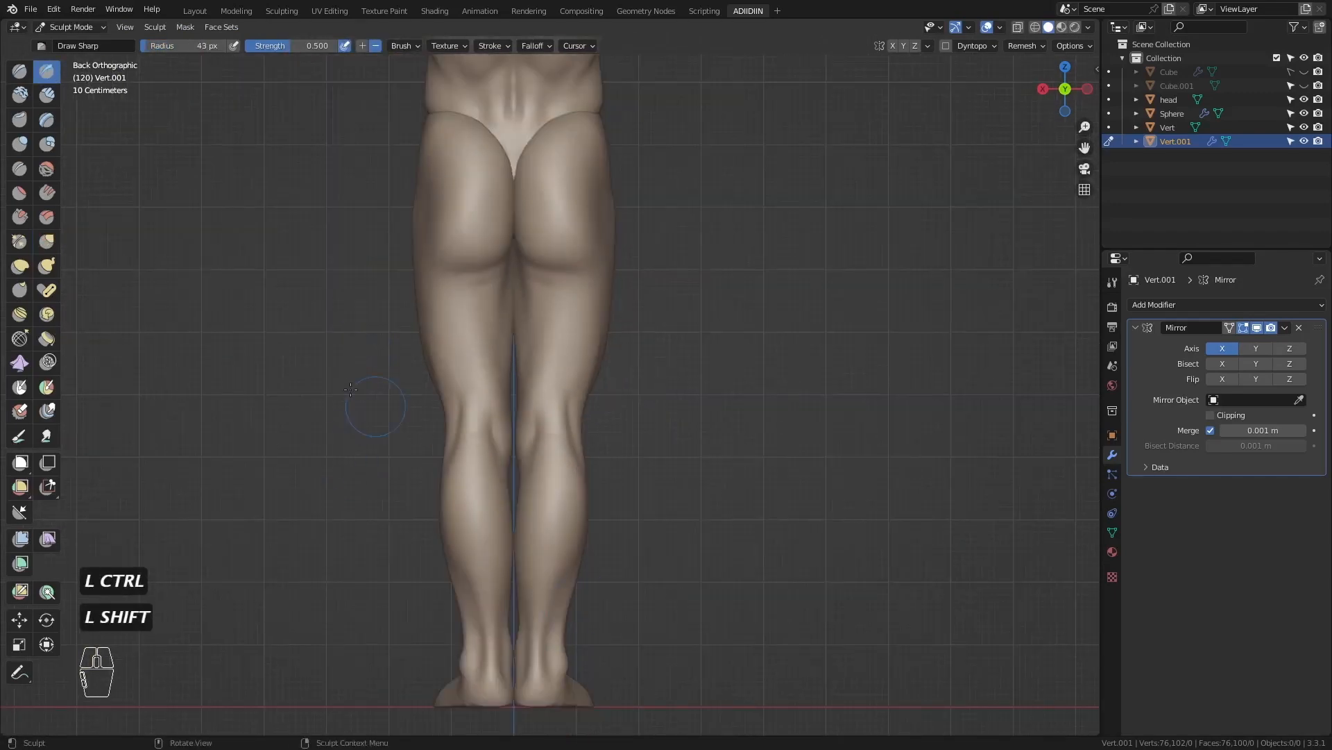
mouse_move(424, 638)
shift+middle_down()
mouse_move(445, 556)
mouse_move(541, 444)
mouse_move(555, 395)
mouse_move(551, 452)
shift+middle_up()
- Refine the front forms of the leg with Clay Strips, and adjust its outline with Grab in front view
key(KP_1)
click(47, 95)
click(47, 241)
key(f)
mouse_move(479, 319)
shift+middle_down()
mouse_move(507, 514)
mouse_move(555, 444)
shift+middle_up()
key(f)
mouse_move(486, 417)
middle_down()
mouse_move(590, 388)
mouse_move(458, 368)
mouse_move(479, 263)
middle_up()
- Adjust the volume of the buttocks with Inflate/Deflate, and reshape the hip outline in back view with Grab at 118 px
click(19, 143)
key(KP_3)
key(ctrl+KP_1)
click(46, 241)
key(f)
click(480, 398)
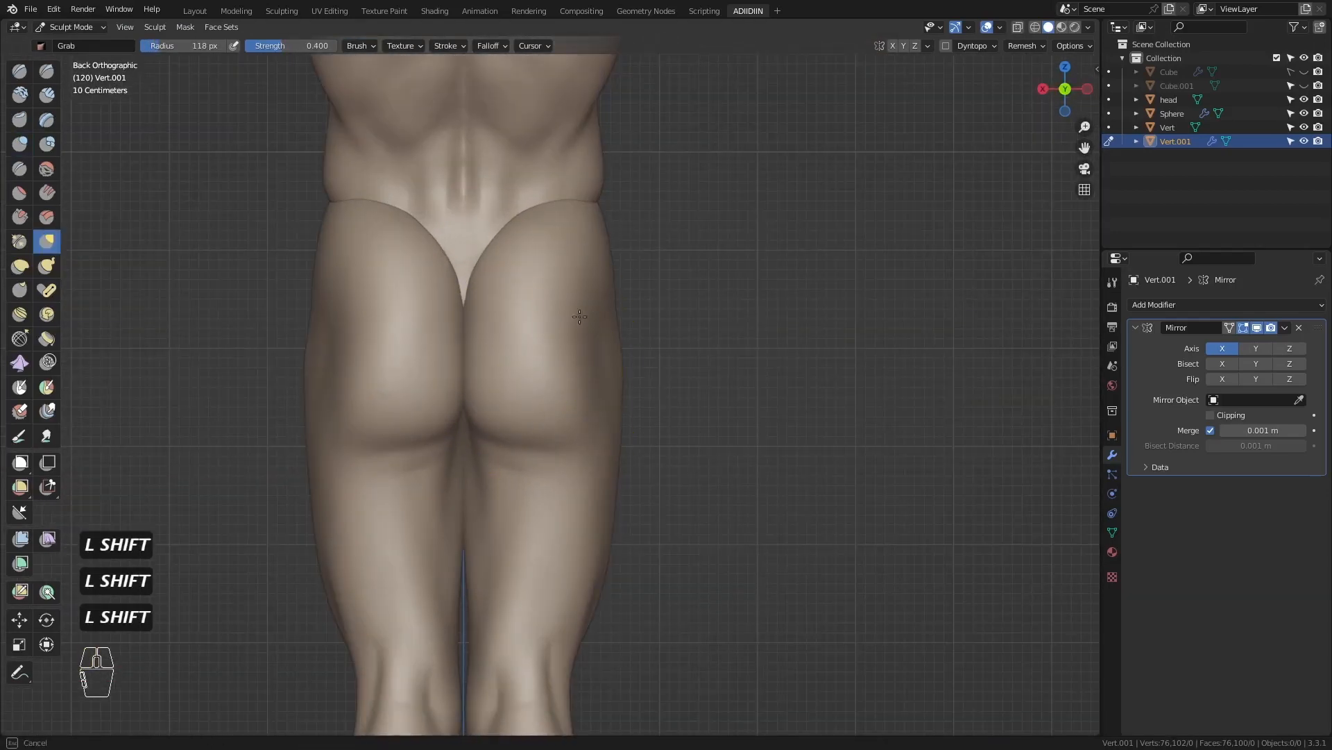
key(f)
middle_drag(579, 361, 469, 500)
- Define and smooth the muscle transitions on the side of the thigh with Draw Sharp at 39 px
click(47, 72)
key(ctrl+KP_3)
ctrl+middle_drag(499, 444, 514, 375)
shift+middle_drag(542, 312, 527, 444)
key(f)
drag(561, 496, 574, 356)
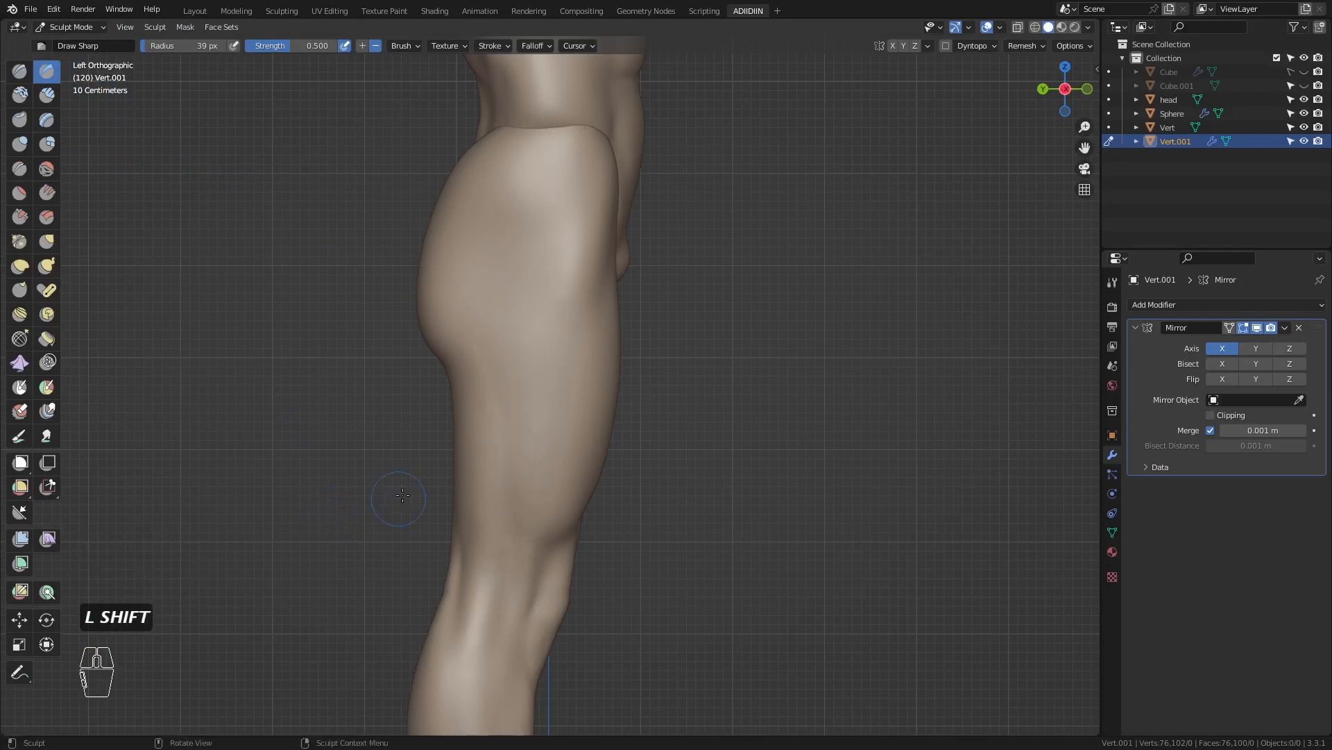
- With the mirrored leg temporarily hidden, refine the back of the thigh and knee with Inflate/Deflate at 108 px
click(20, 144)
key(ctrl+KP_1)
key(f)
middle_drag(547, 423, 576, 437)
click(1257, 328)
key(f)
shift+click(583, 388)
mouse_move(486, 416)
middle_down()
mouse_move(625, 409)
mouse_move(531, 341)
middle_up()
key(ctrl+KP_1)
key(ctrl+KP_1)
key(f)
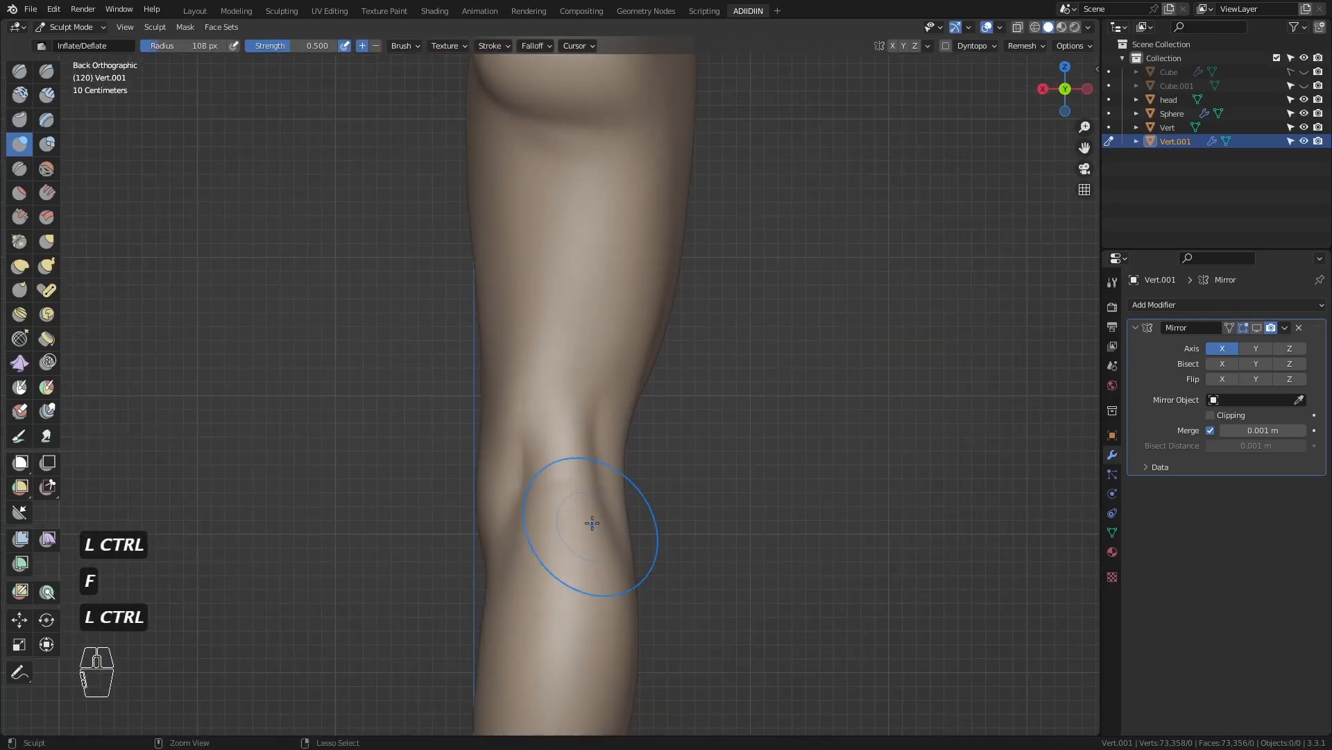
click(1257, 328)
- Unhide Cube.001 and adjust the feet from below with Grab at 283 px
key(KP_1)
click(1304, 86)
key(ctrl+KP_7)
key(g)
key(f)
click(655, 333)
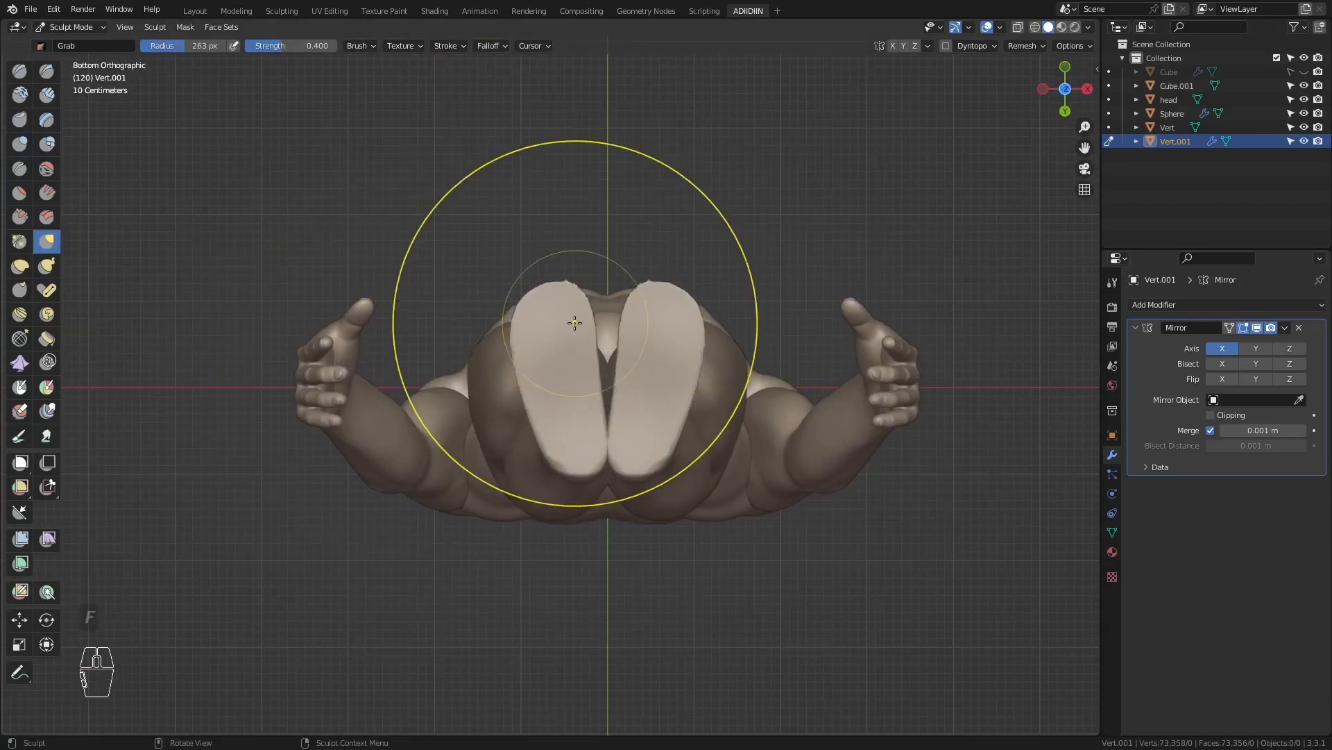
- Refine the outline of the lower leg in front view with Grab
key(KP_1)
ctrl+middle_drag(575, 321, 565, 389)
shift+middle_drag(555, 520, 583, 243)
ctrl+middle_drag(583, 520, 582, 361)
key(f)
click(576, 565)
- Refine the leg's side profile with Grab and compare the proportions from the back and front
key(ctrl+KP_3)
ctrl+middle_drag(394, 431, 396, 541)
key(f)
shift+middle_drag(416, 416, 403, 472)
click(569, 500)
key(f)
click(430, 295)
key(ctrl+KP_1)
key(KP_1)
shift+middle_drag(388, 243, 474, 474)
ctrl+middle_drag(528, 416, 548, 458)
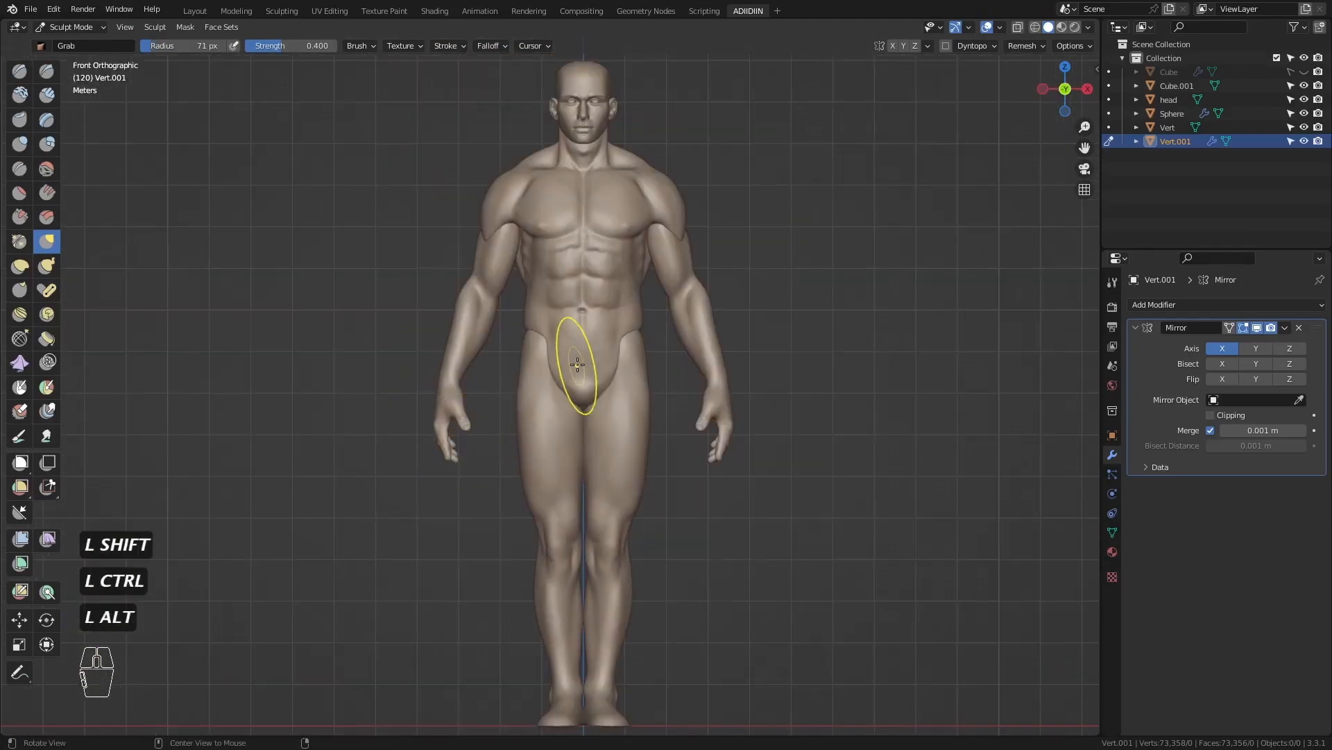
- Switch sculpting to the torso and reshape the groin outline in front view with Grab at 99 px
key(alt+q)
ctrl+middle_drag(635, 479, 660, 361)
key(f)
click(722, 431)
key(f)
click(628, 436)
mouse_move(623, 413)
mouse_down()
mouse_move(633, 467)
mouse_move(617, 460)
mouse_up()
key(f)
click(687, 456)
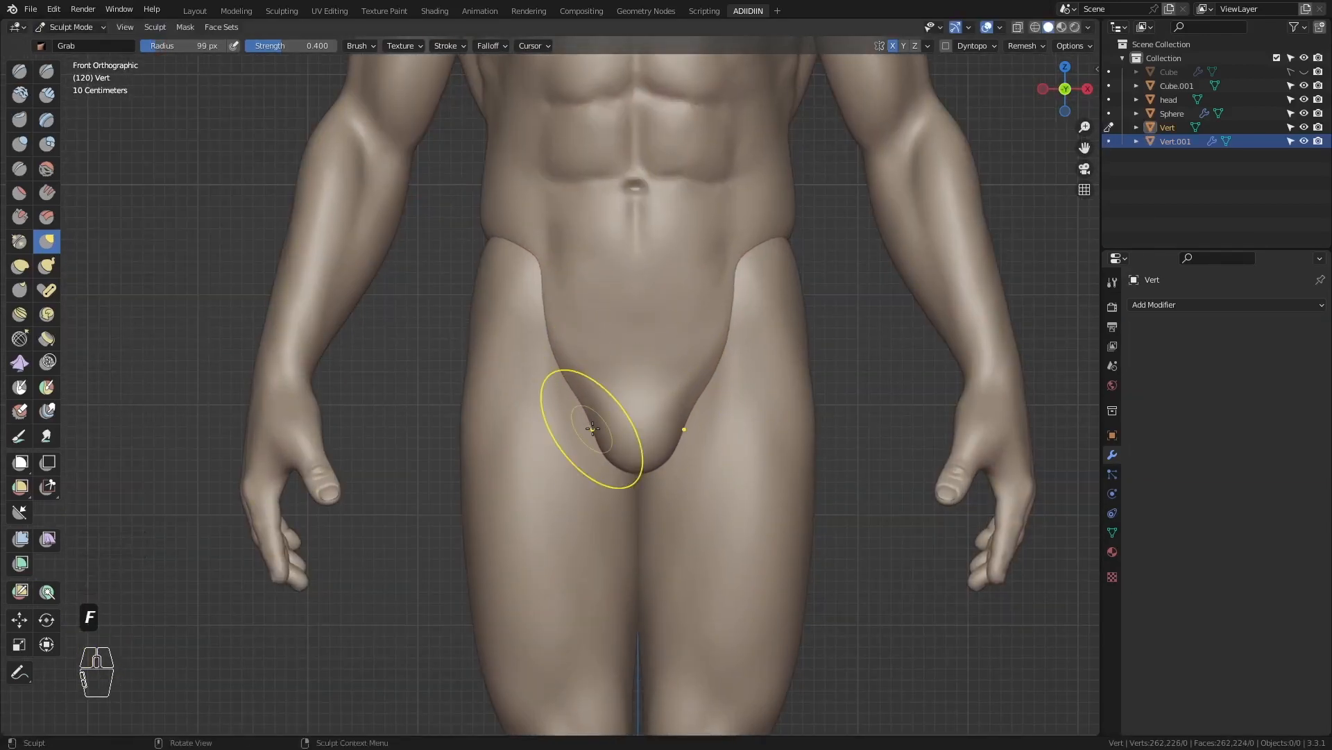
- Adjust the fullness of the groin with Inflate/Deflate at 71 px
click(19, 144)
middle_drag(661, 419, 656, 326)
key(f)
click(646, 340)
key(KP_1)
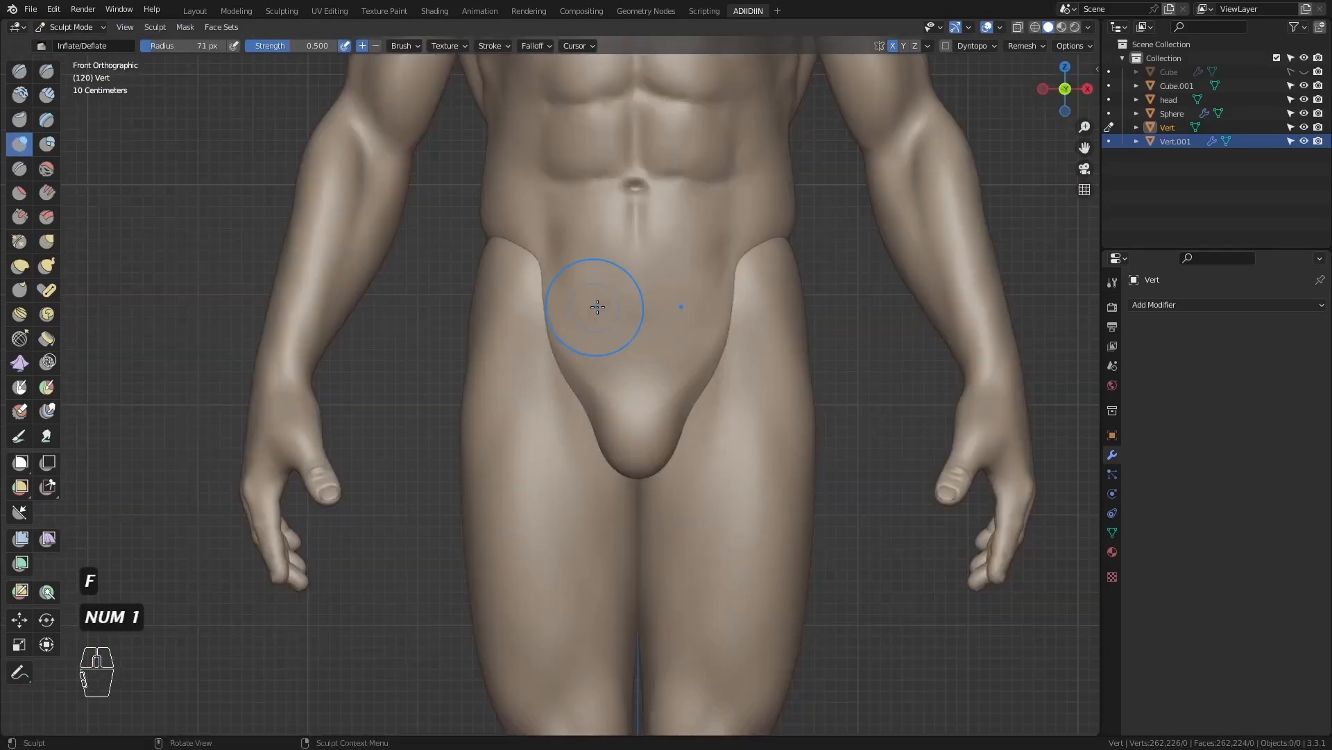
- Try to carve the curved crease between the lower abdomen and the groin with Draw Sharp at 48 px
key(g)
key(f)
click(47, 71)
key(f)
click(570, 351)
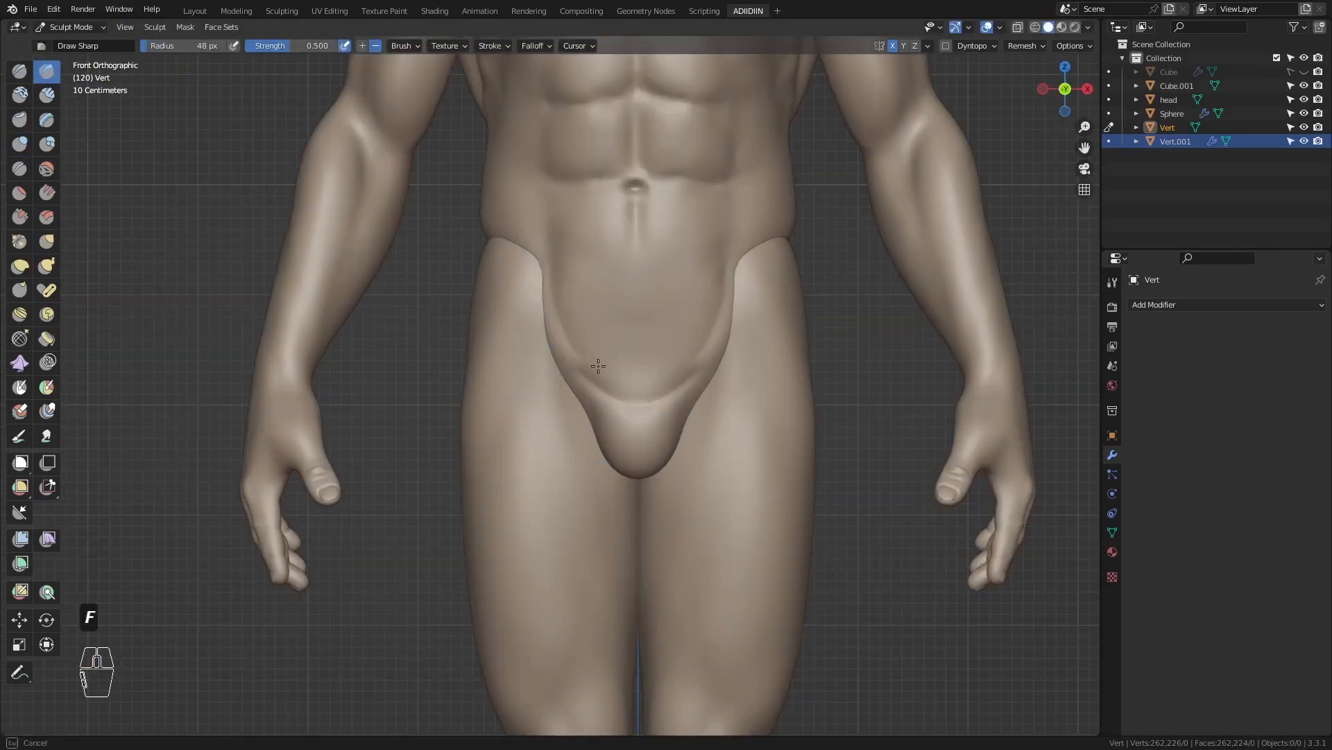
key(ctrl+z)
key(ctrl+z)
key(ctrl+z)
- Reshape the pubic area with Grab at 68 px and smooth the sides of the lower abdomen
key(g)
key(f)
click(658, 400)
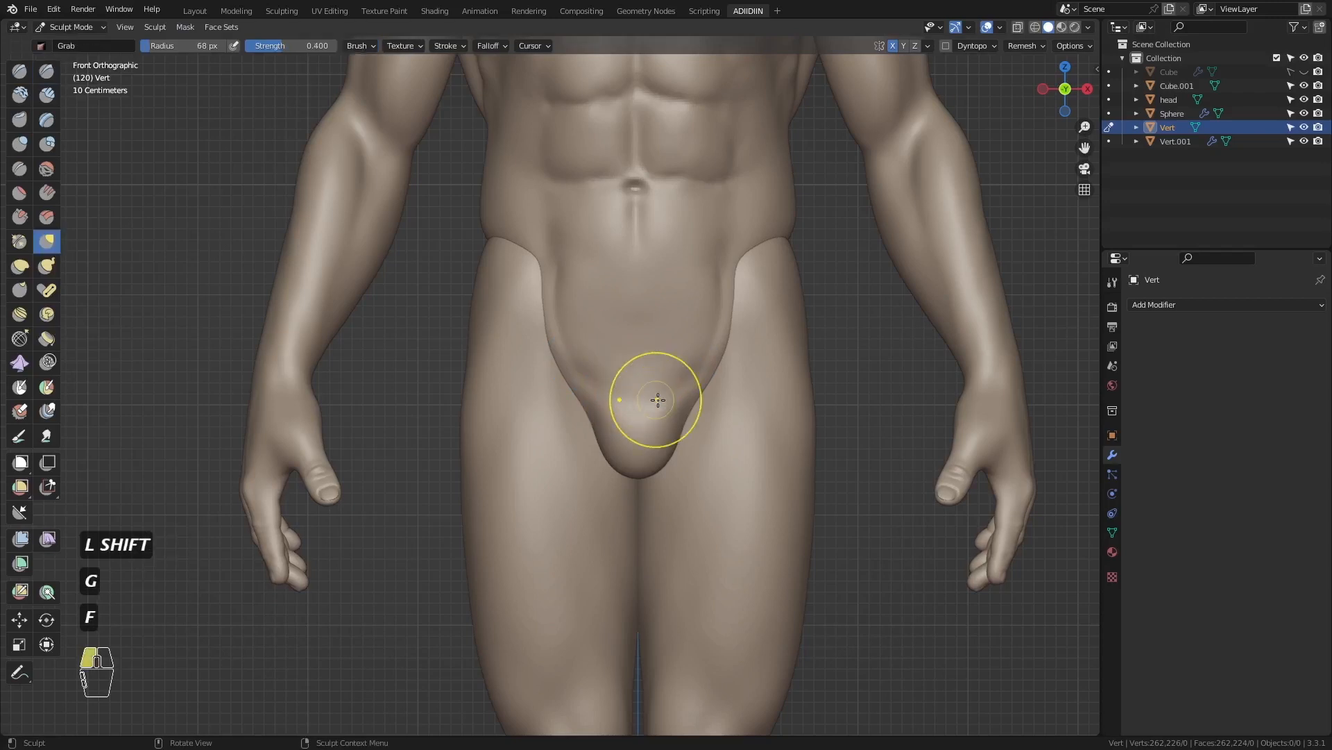
shift+drag(567, 277, 571, 286)
- Adjust and smooth the volume of the lower abdomen with Inflate/Deflate at 128 px
key(i)
key(f)
click(642, 327)
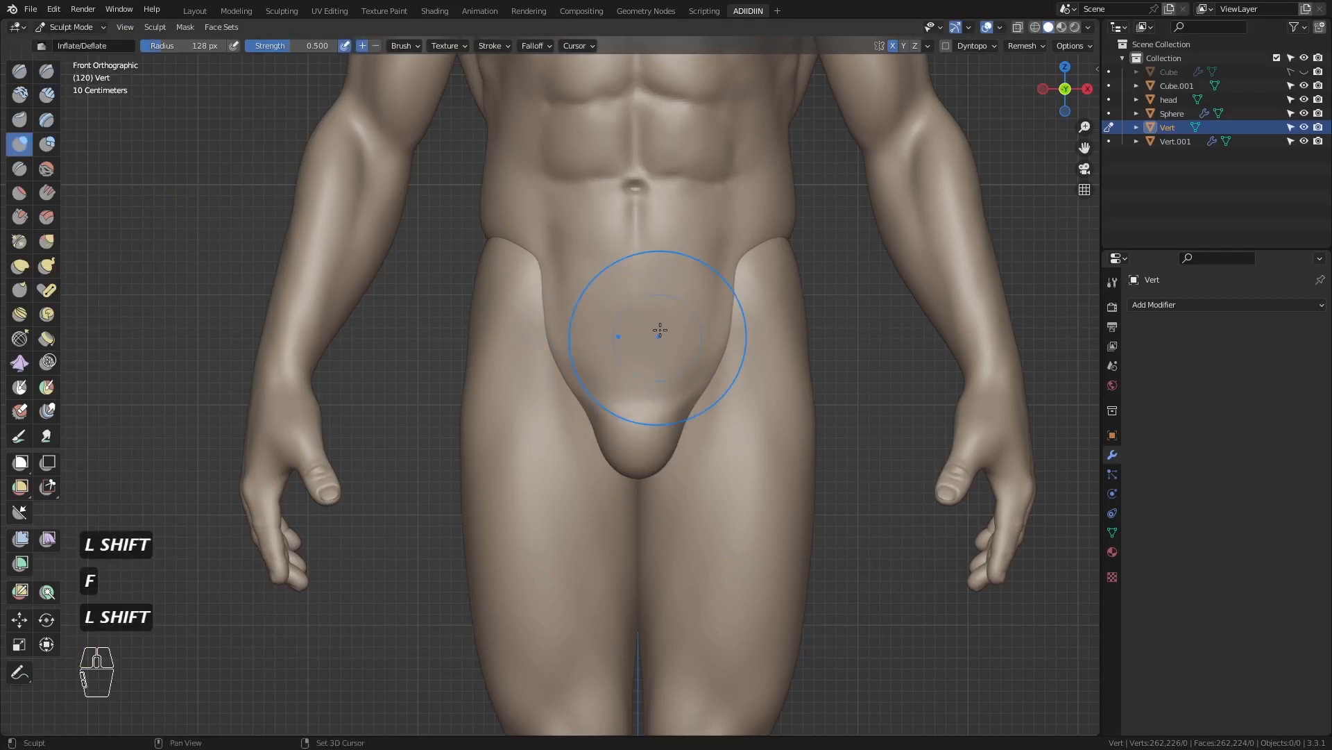
key(f)
click(594, 318)
- Build up the oblique muscle above the hip with Inflate/Deflate at 79 px
key(KP_1)
shift+middle_drag(600, 333, 600, 463)
mouse_move(542, 444)
ctrl+middle_down()
mouse_move(499, 410)
mouse_move(569, 434)
ctrl+middle_up()
key(f)
click(561, 409)
mouse_move(574, 395)
mouse_down()
mouse_move(524, 389)
mouse_move(508, 367)
mouse_up()
middle_drag(508, 368, 556, 370)
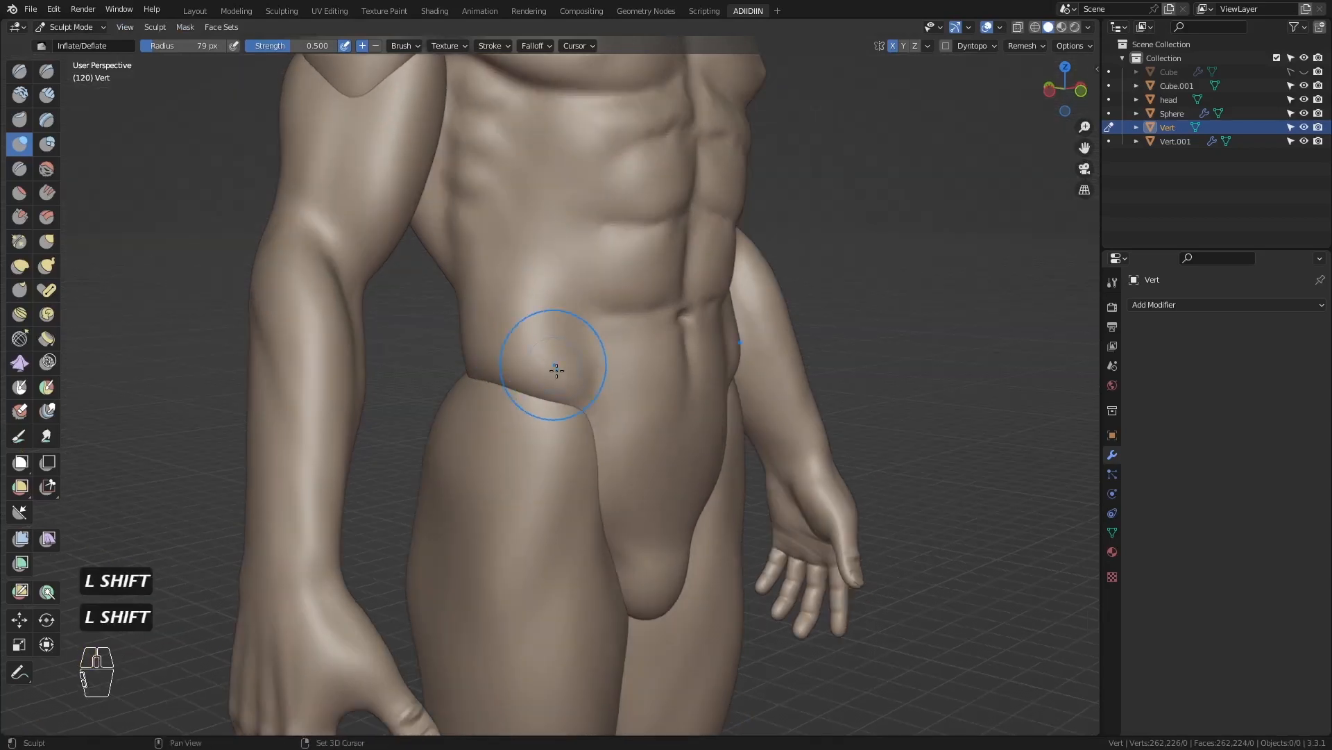
- Refine and smooth the waist above the hip line from front to back with Inflate/Deflate at 81 px
shift+drag(514, 341, 522, 358)
key(f)
click(531, 371)
shift+drag(530, 378, 559, 389)
middle_drag(479, 383, 541, 386)
shift+drag(504, 386, 479, 382)
middle_drag(479, 381, 611, 388)
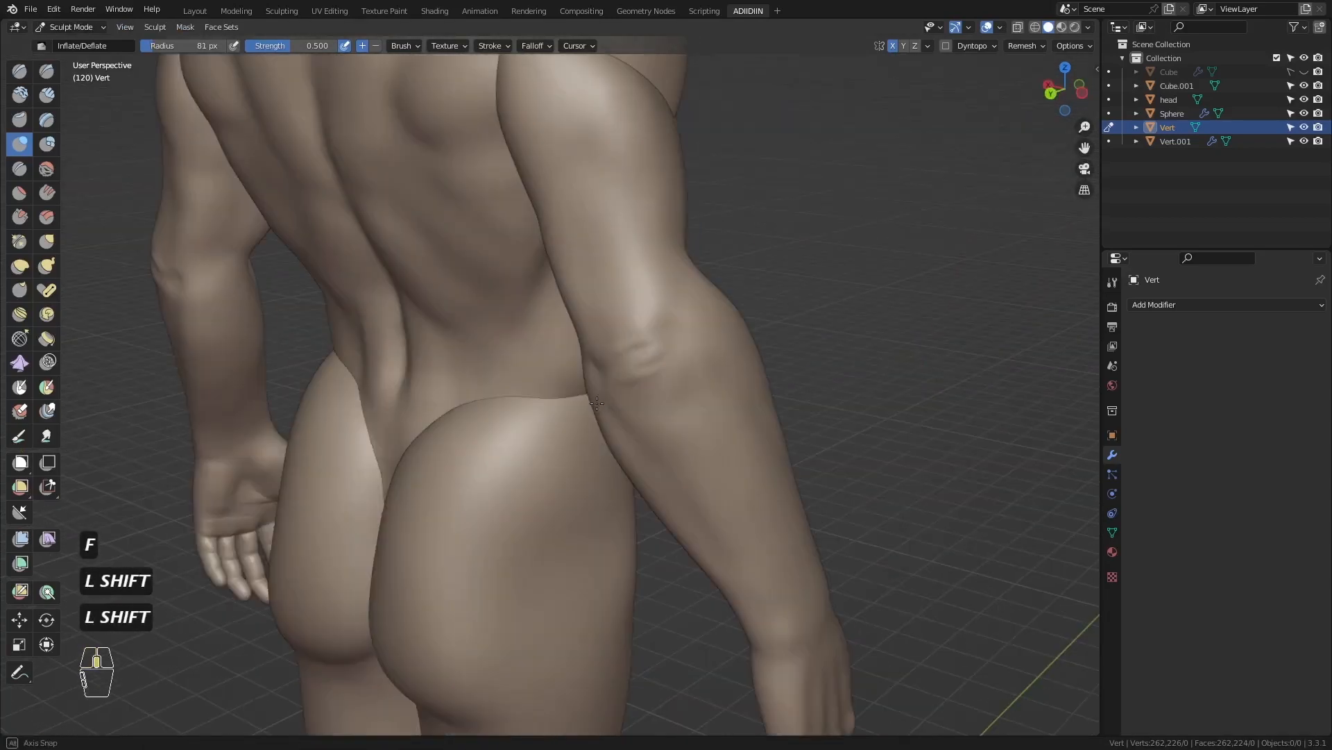
ctrl+middle_drag(604, 451, 598, 409)
- Adjust the waist and oblique shape in front view with Grab, and smooth the lower abdomen
key(KP_1)
ctrl+middle_drag(606, 268, 596, 312)
key(g)
key(f)
click(580, 393)
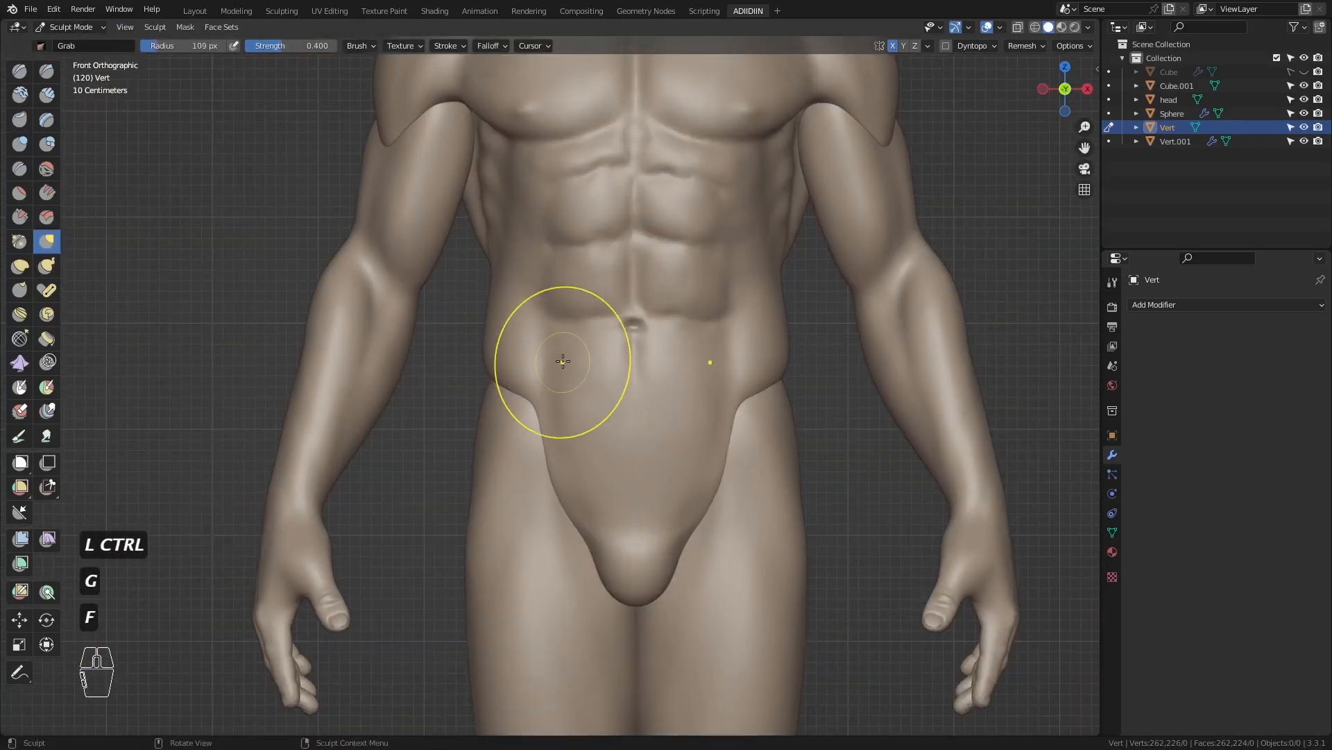
shift+drag(580, 453, 583, 470)
- Switch back to the legs, remesh them, and define the muscle band above the knee with Draw Sharp at 60 px
ctrl+middle_drag(542, 375, 479, 500)
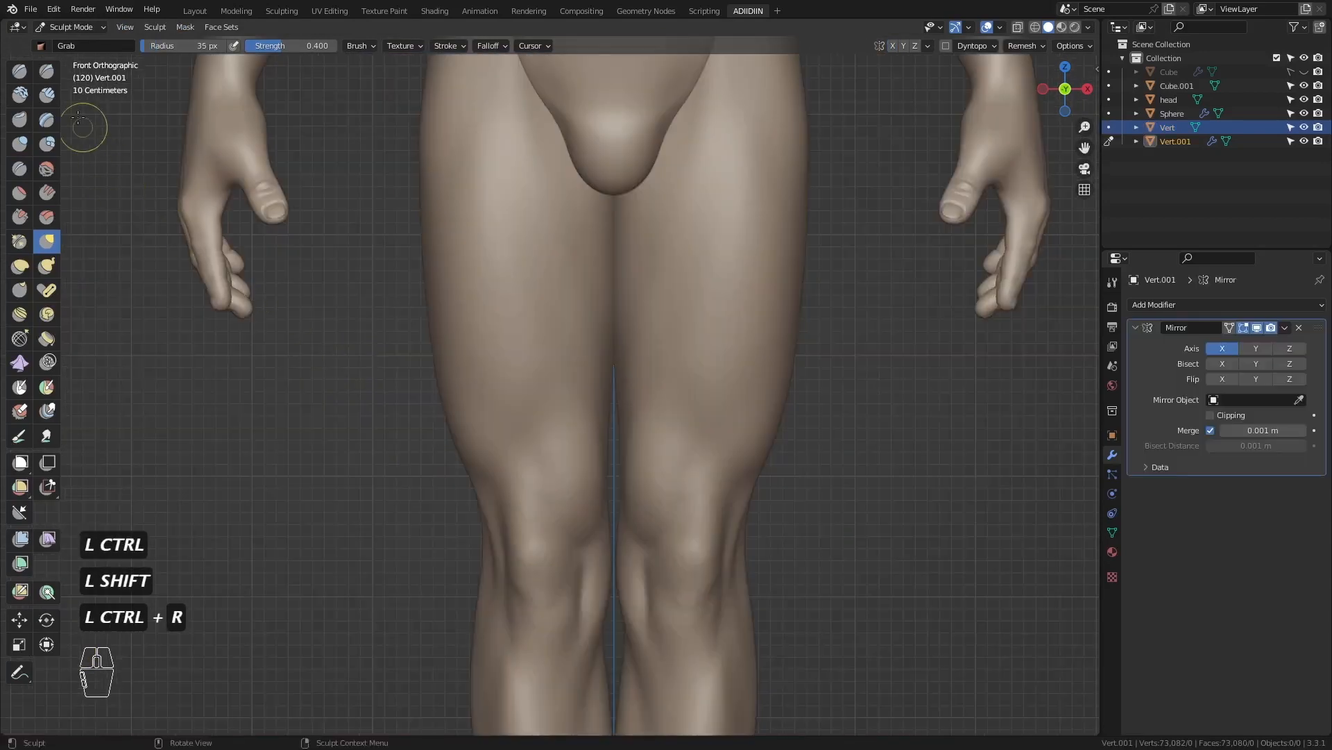
click(47, 71)
middle_drag(559, 447, 596, 516)
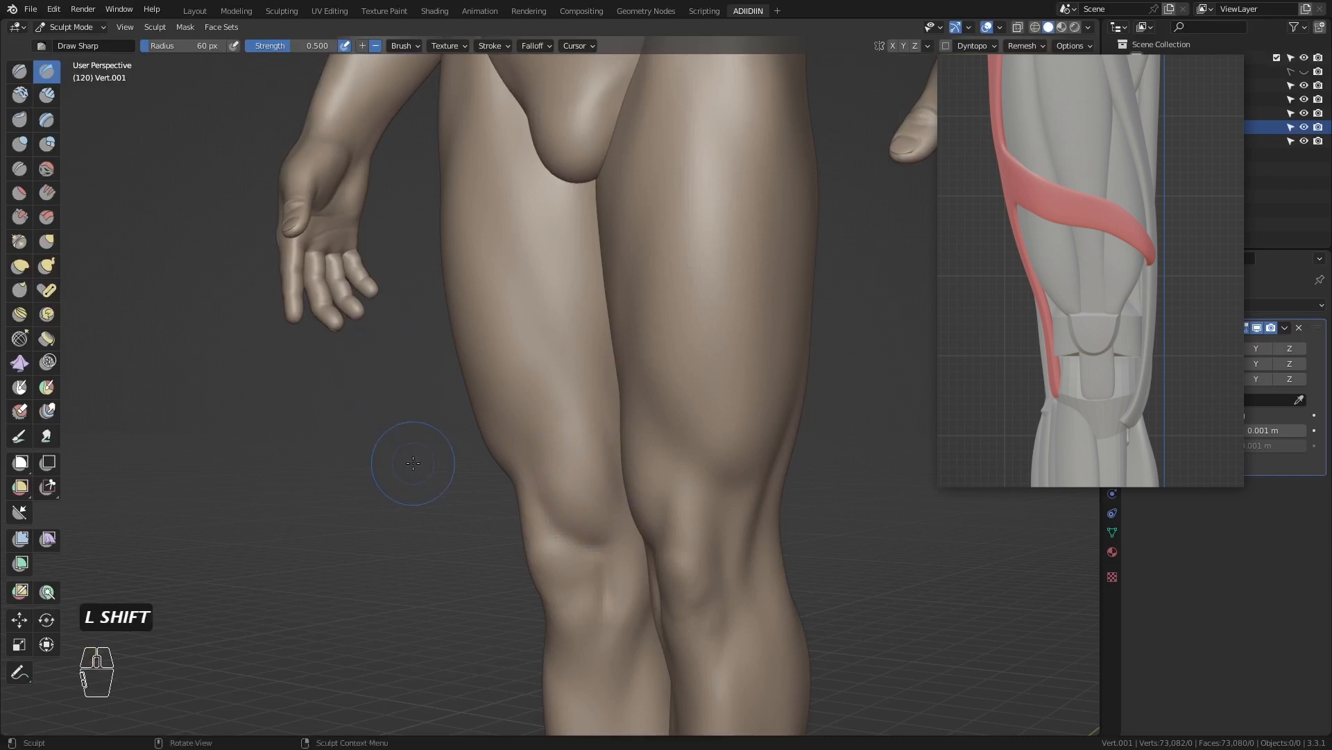
key(KP_1)
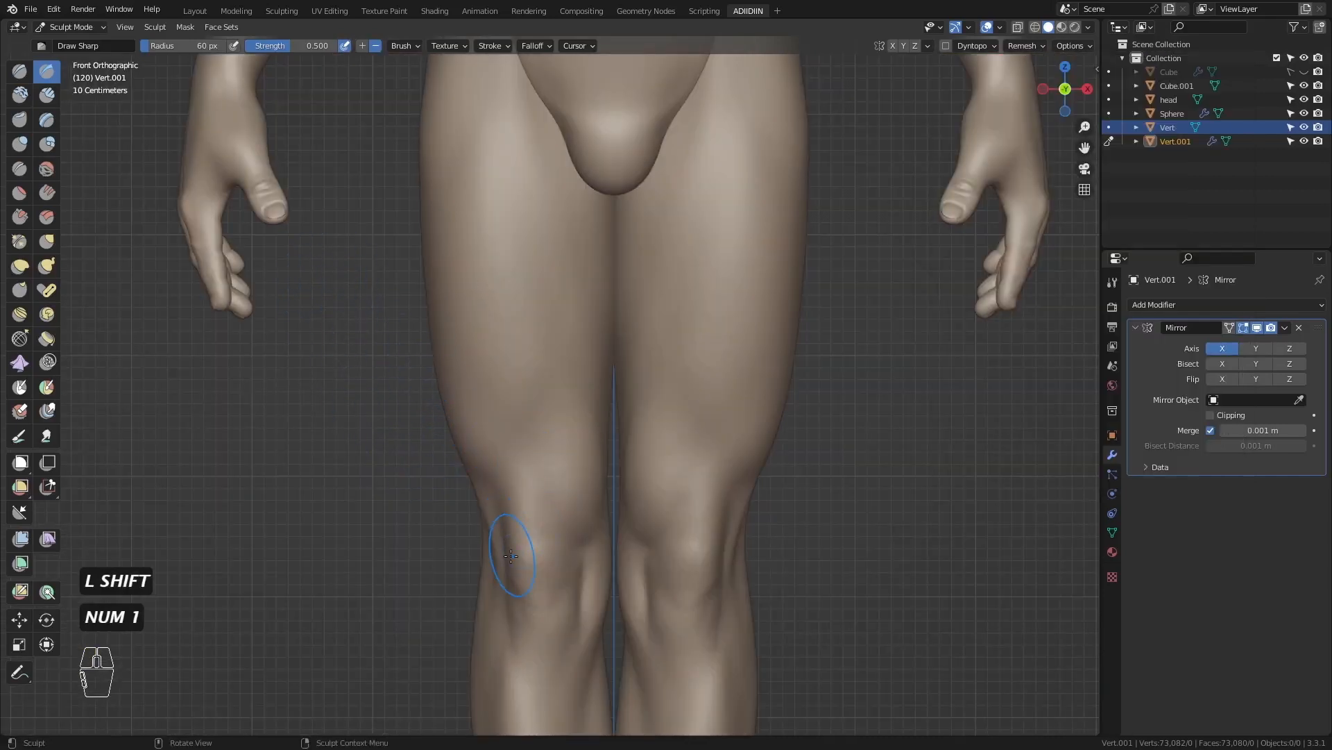
- Adjust the knee and calf outlines in front view with Grab at 78 px
shift+middle_drag(512, 555, 508, 343)
ctrl+middle_drag(508, 343, 524, 379)
key(g)
key(f)
key(f)
click(585, 365)
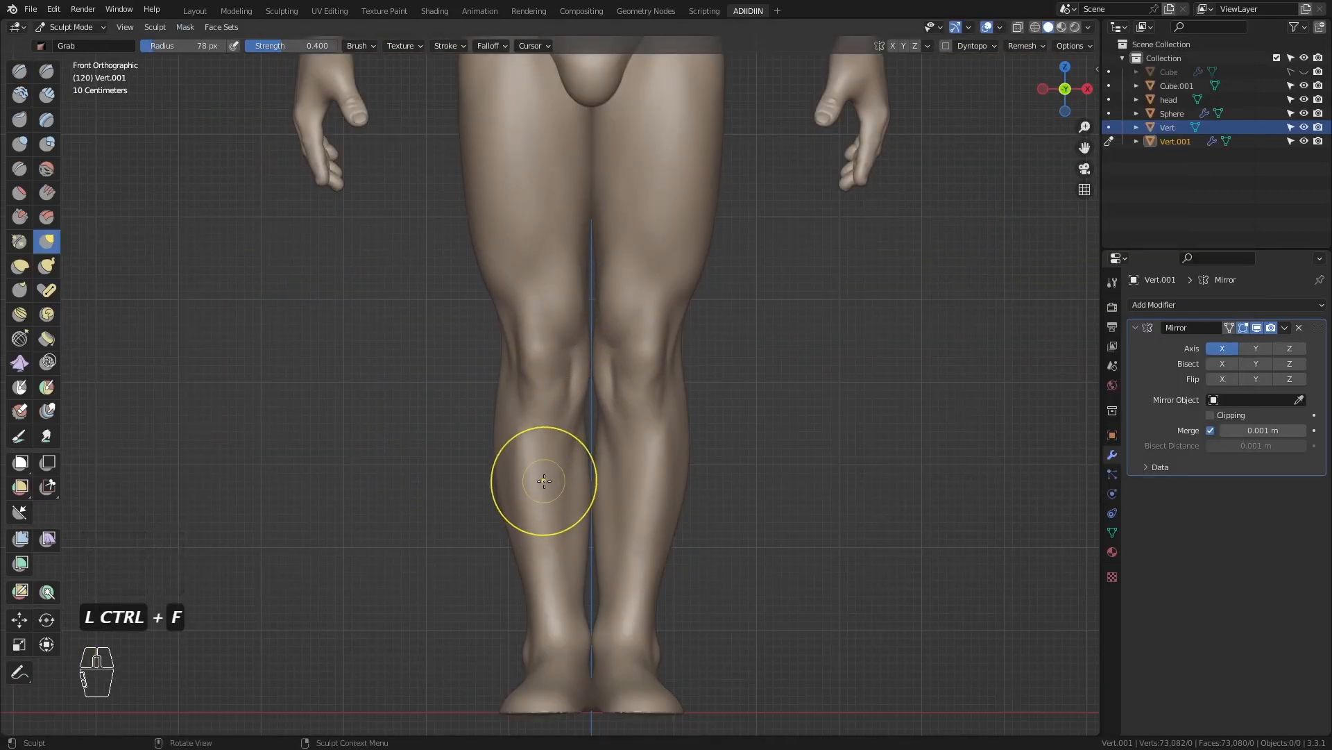
- Adjust the shape of the shins and ankles in front view with Grab at 159 px
key(ctrl+f)
click(587, 564)
key(ctrl+f)
click(557, 602)
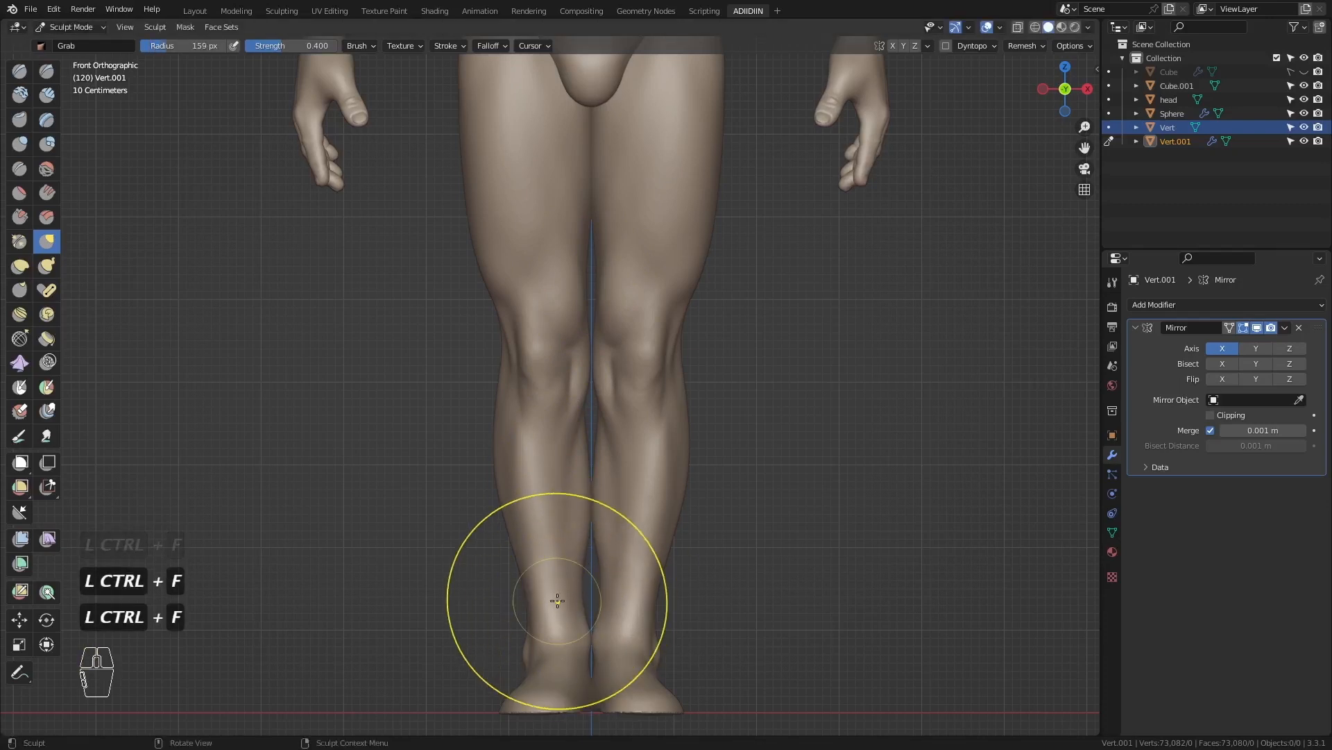
drag(536, 574, 546, 576)
key(ctrl+f)
click(556, 588)
key(ctrl+f)
click(581, 513)
ctrl+middle_drag(514, 392, 427, 399)
ctrl+middle_drag(427, 399, 435, 333)
shift+middle_drag(435, 333, 458, 414)
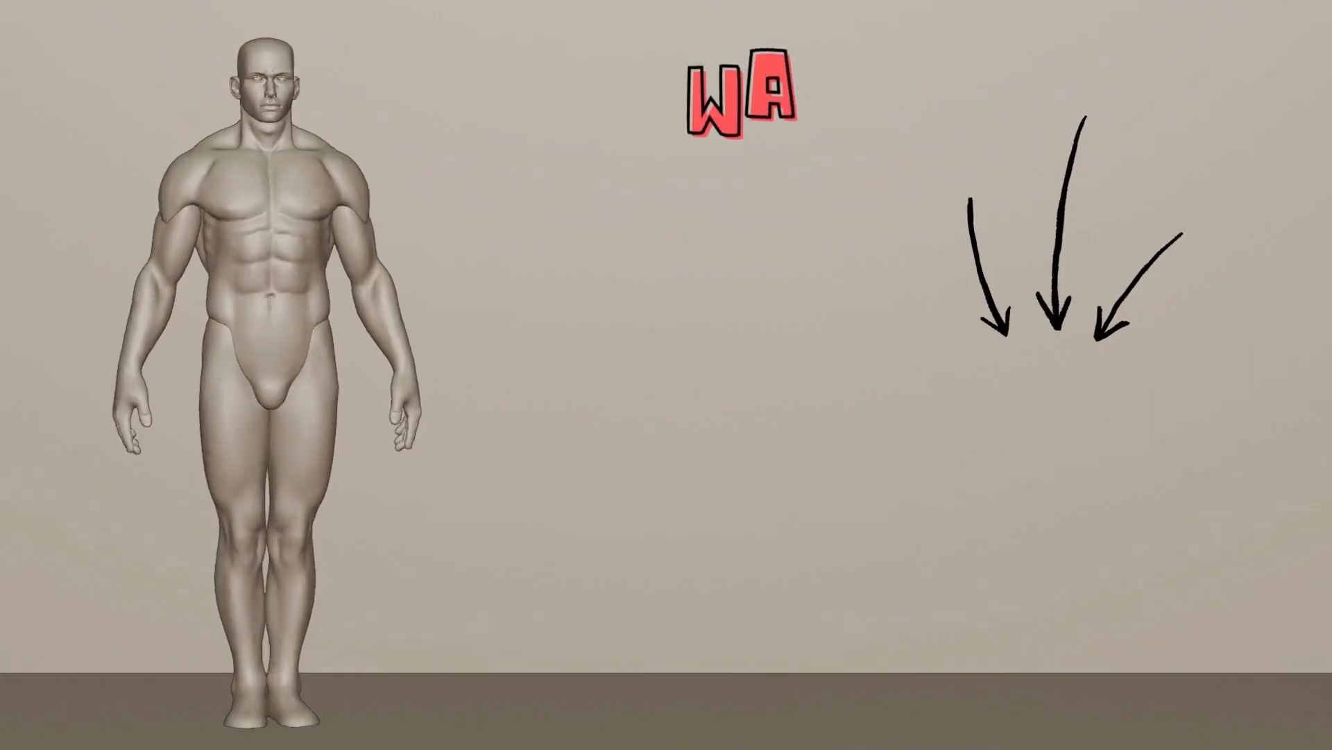